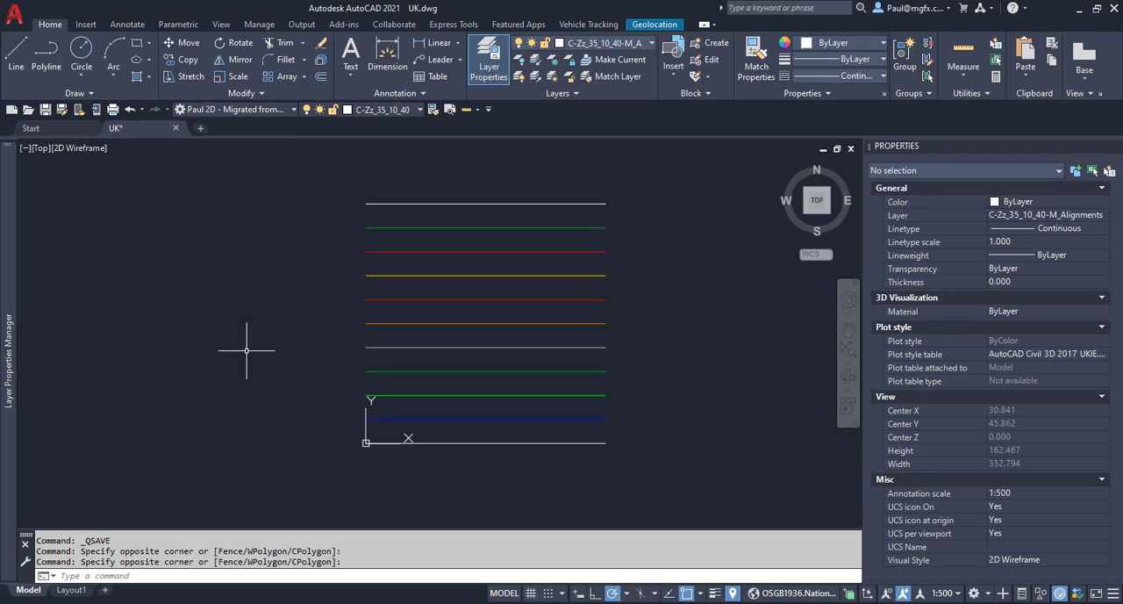
Show all layers of the UK drawing in the Layer Properties Manager and look through the list from its beginning.
mouse_move(7, 313)
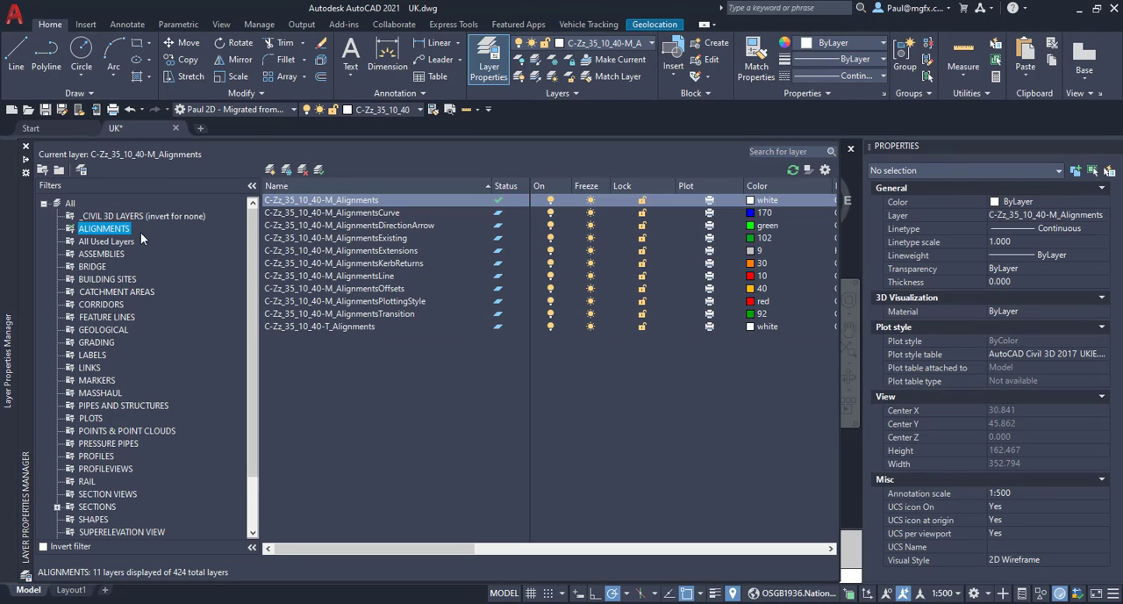
click(72, 205)
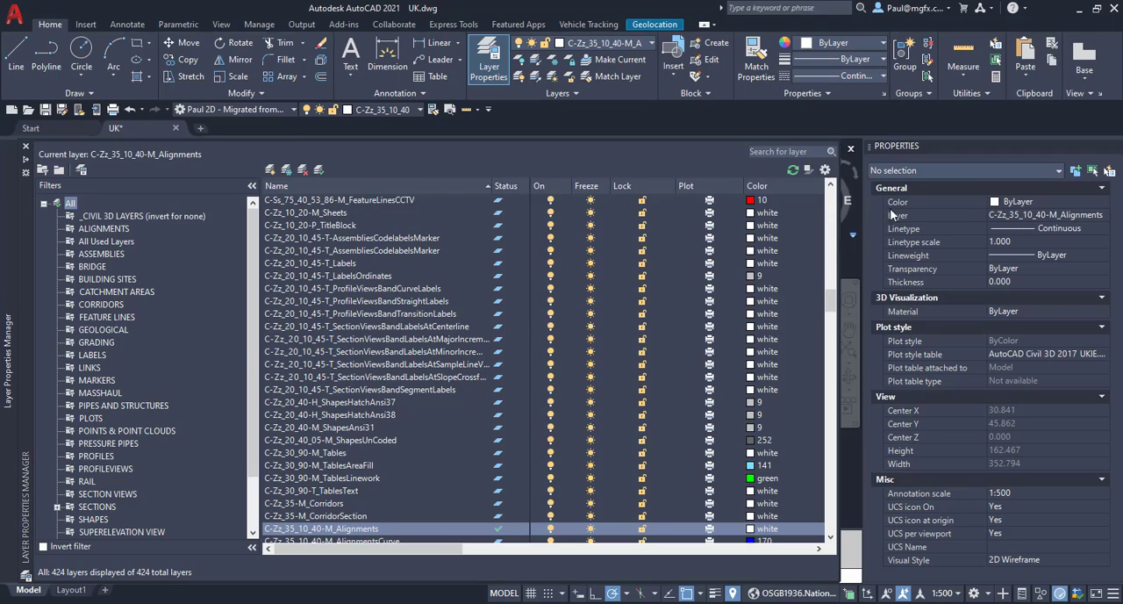
drag(830, 298, 834, 202)
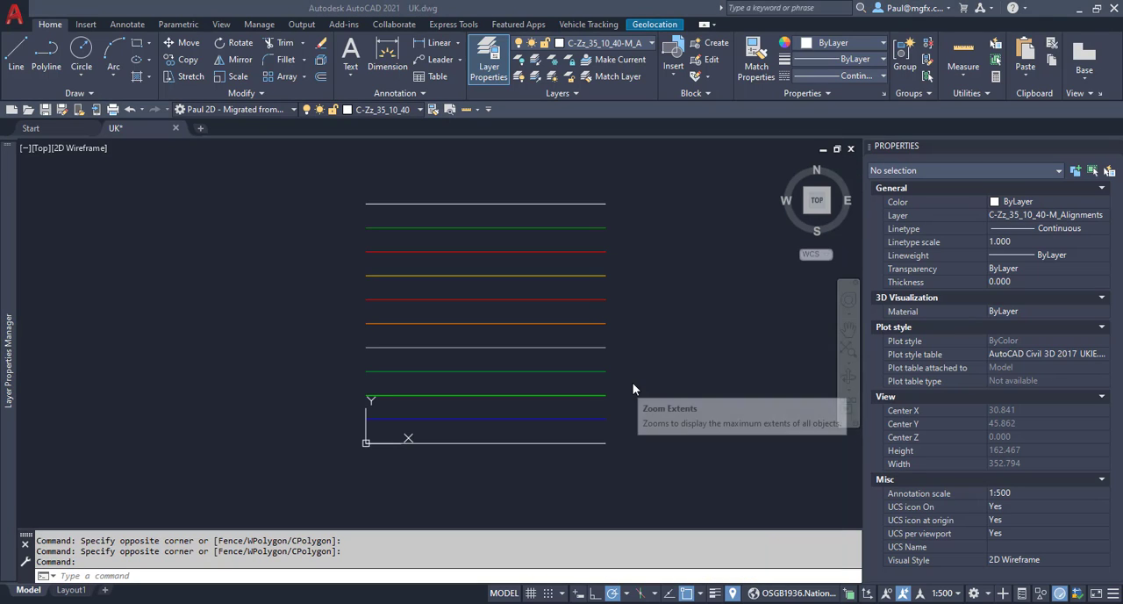
mouse_move(9, 329)
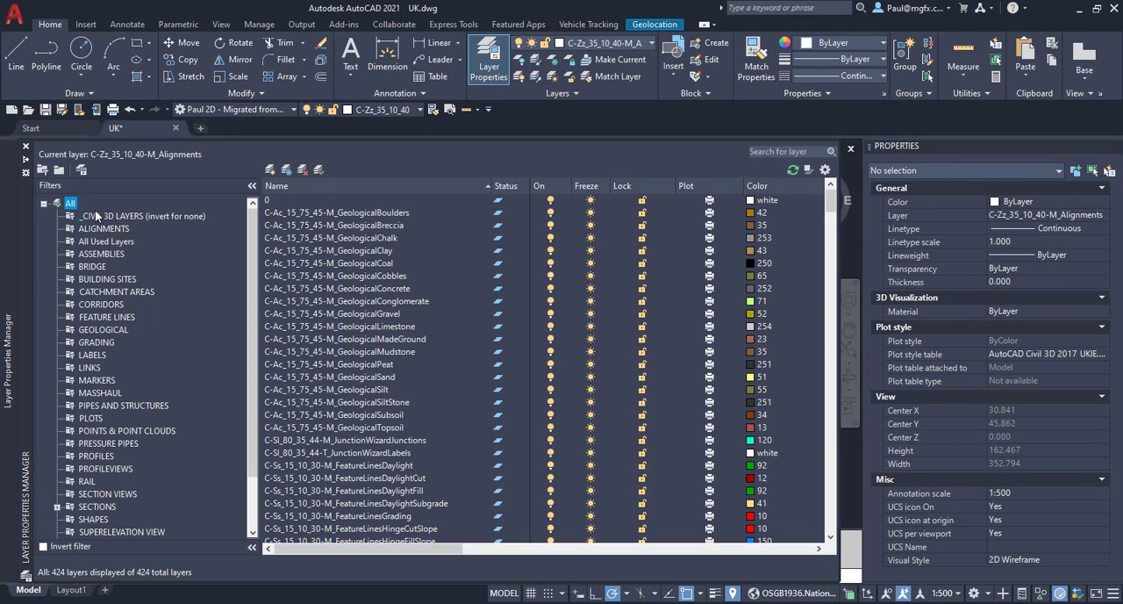
right_click(72, 204)
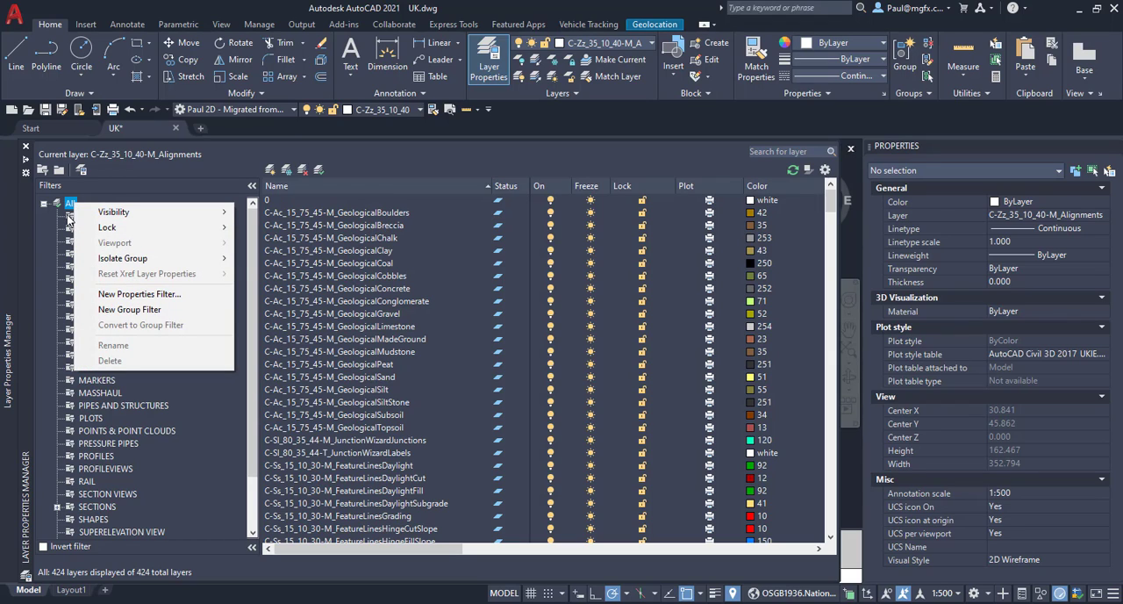
click(128, 193)
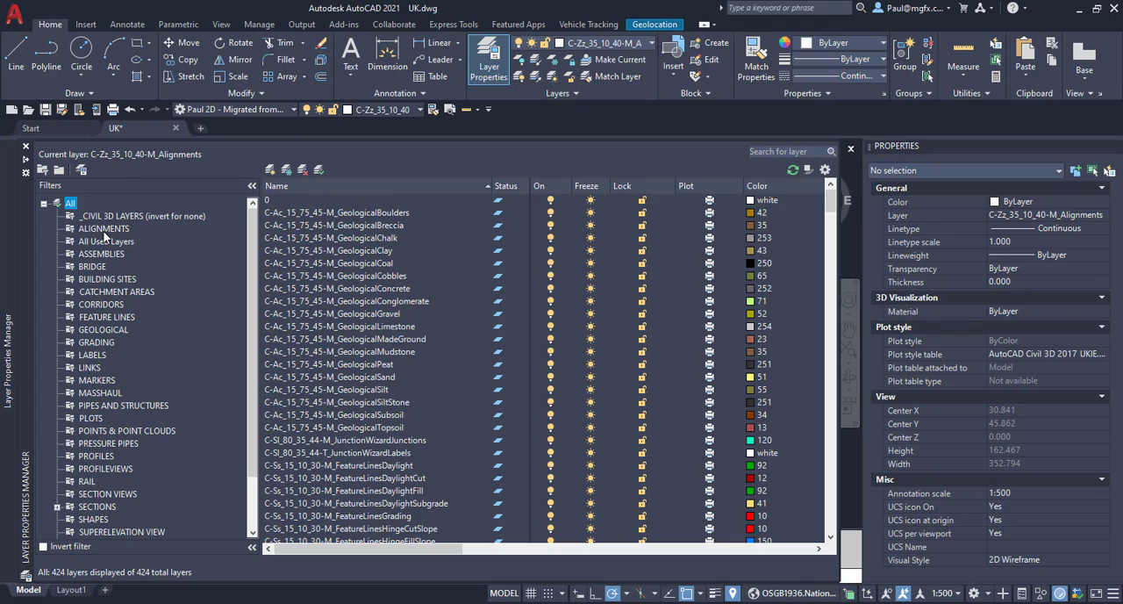
Review the layers in the ALIGNMENTS, BRIDGE and BUILDING SITES filters, return to ALIGNMENTS, and view the saved layer states.
click(103, 230)
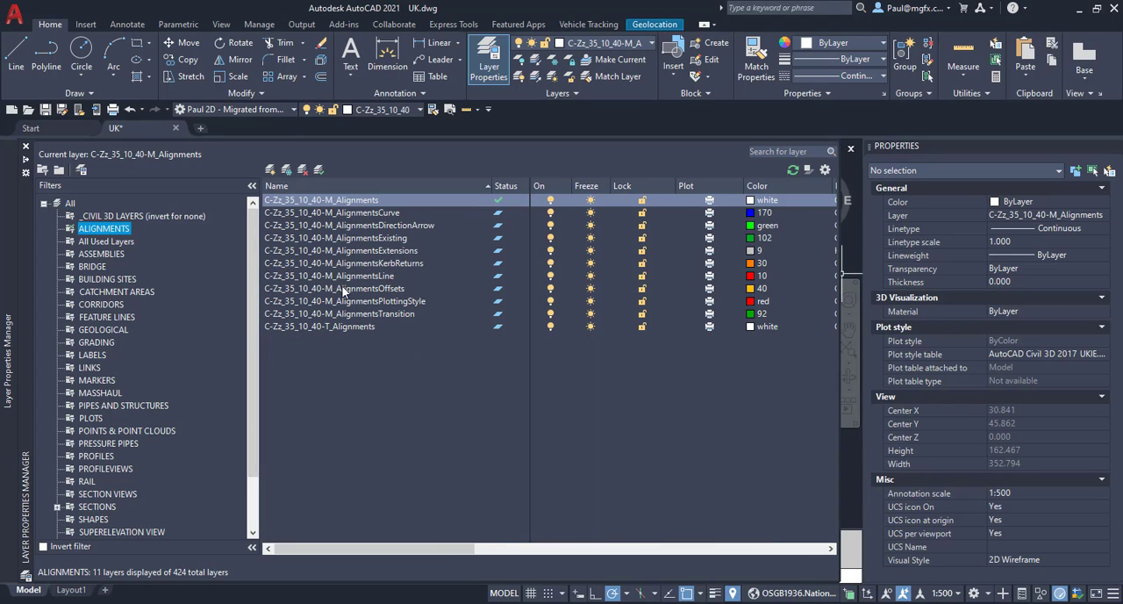
click(93, 265)
click(107, 279)
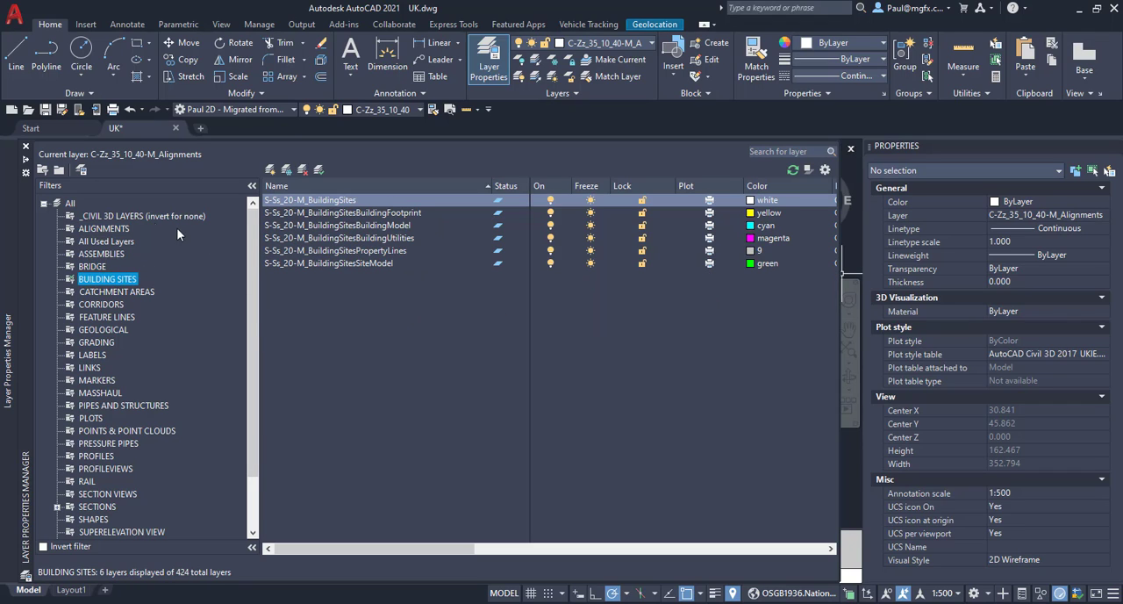
click(114, 229)
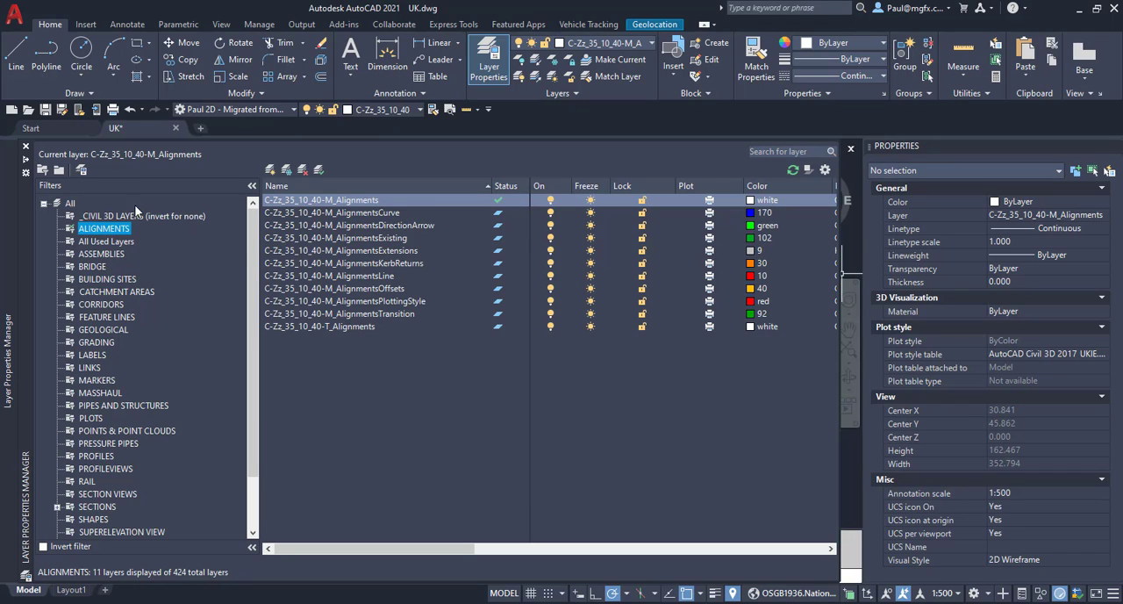
click(81, 170)
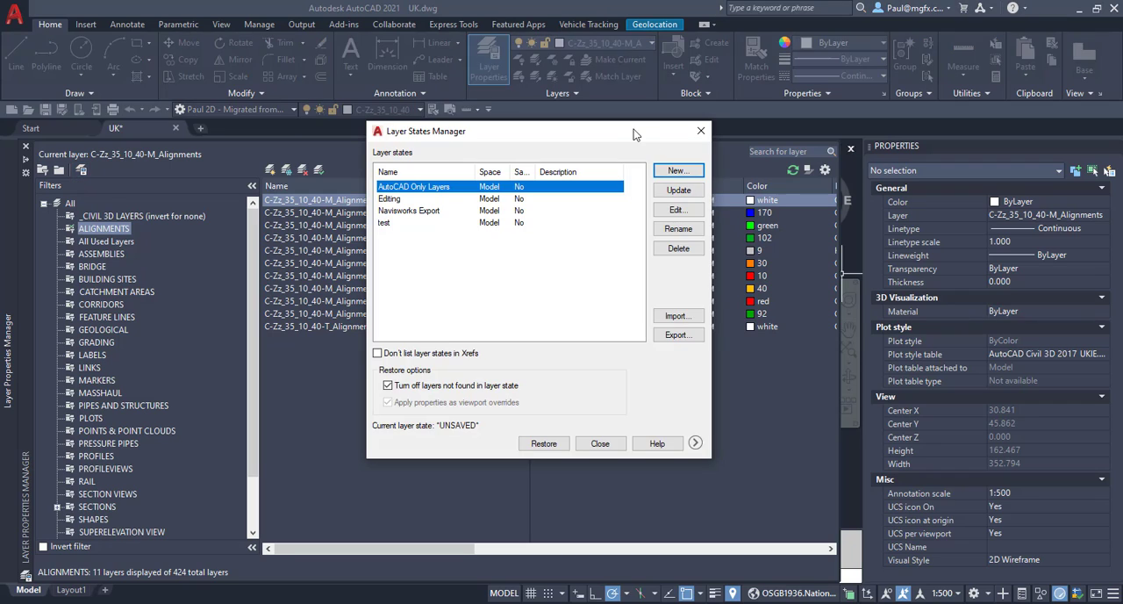
click(700, 130)
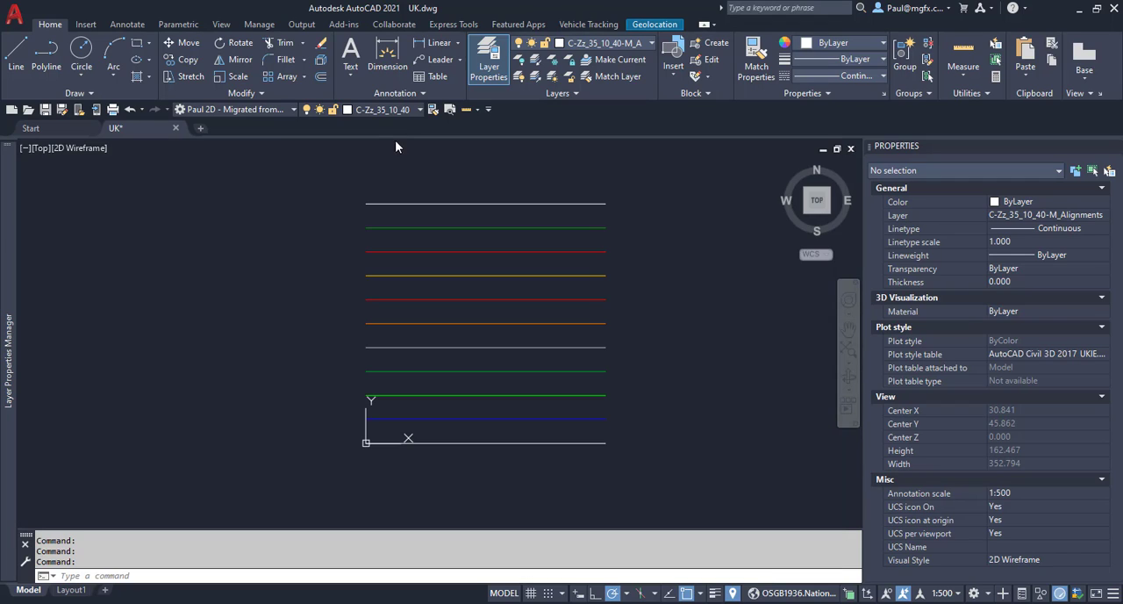
Select all the coloured horizontal lines in the UK drawing to check them, and clear the selection.
click(656, 324)
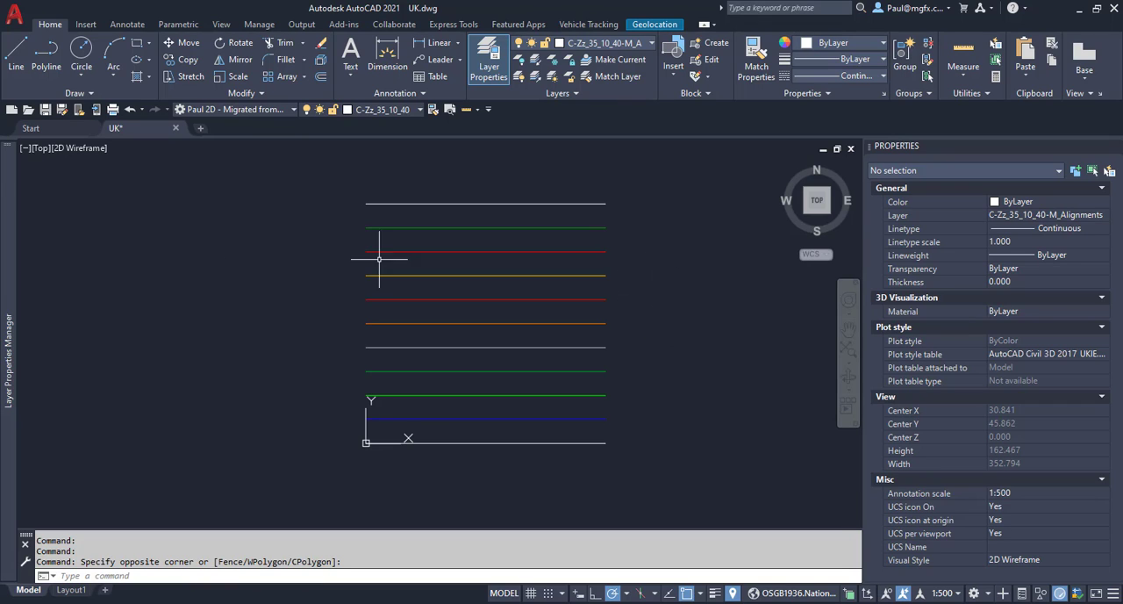
mouse_move(8, 292)
click(596, 42)
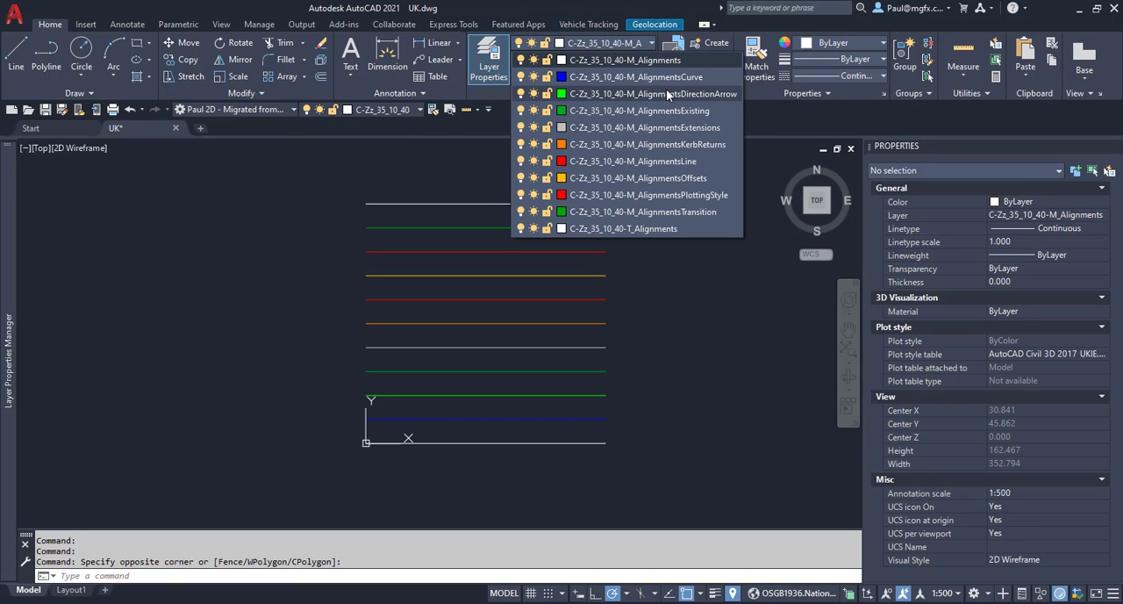
click(624, 453)
click(589, 175)
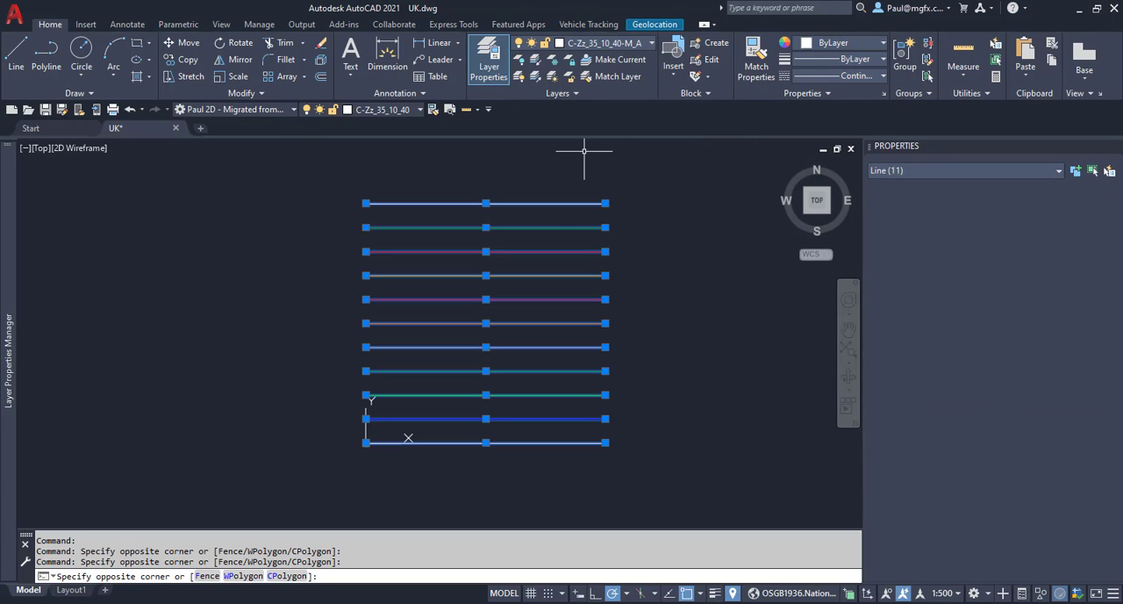
key(Escape)
key(Escape)
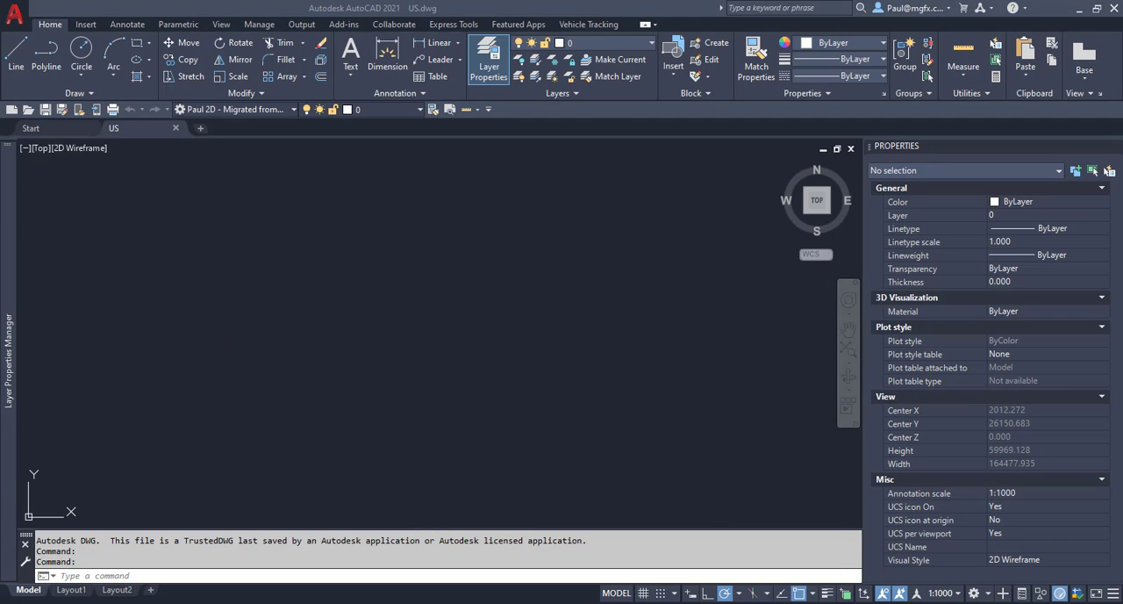
Examine the layer names and colours in the US drawing's layer list, including the C-ROAD layers.
mouse_move(7, 301)
scroll(369, 230, down, 20)
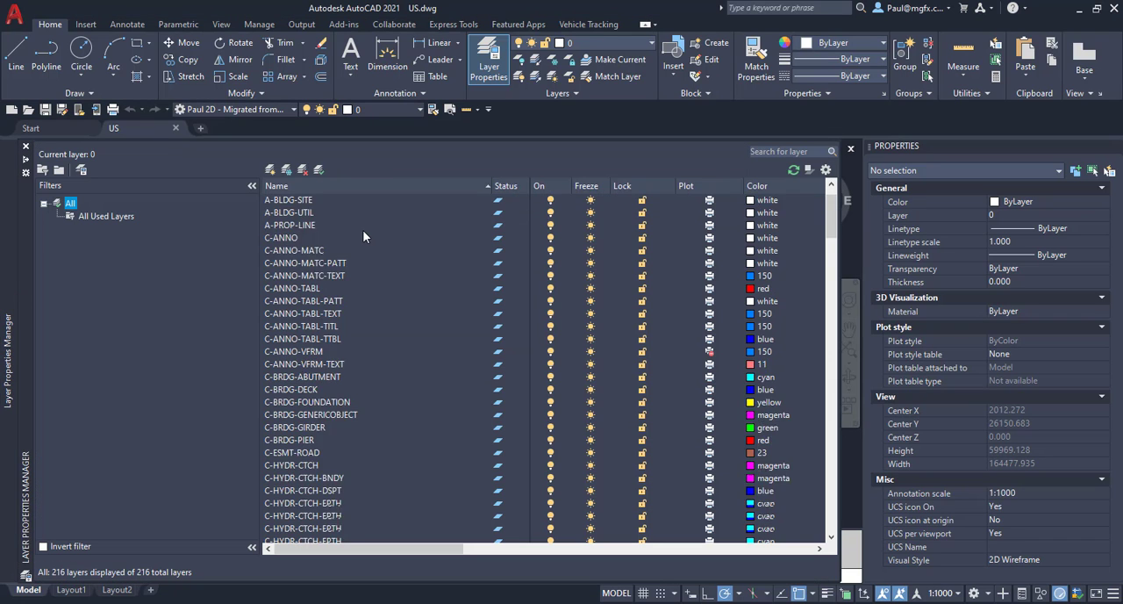
scroll(380, 234, up, 12)
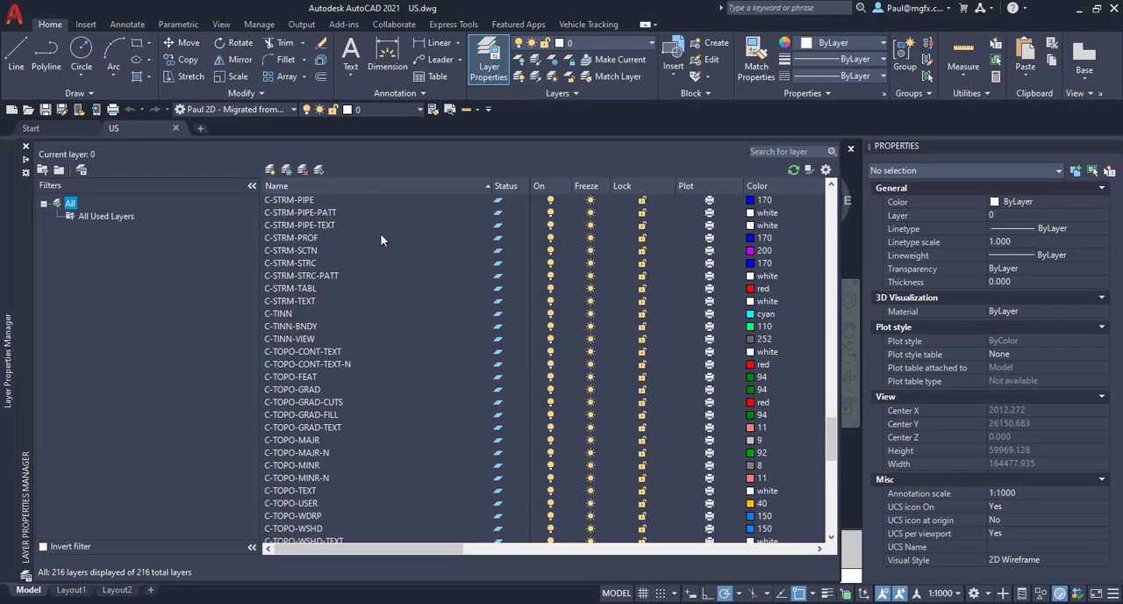
scroll(380, 233, up, 5)
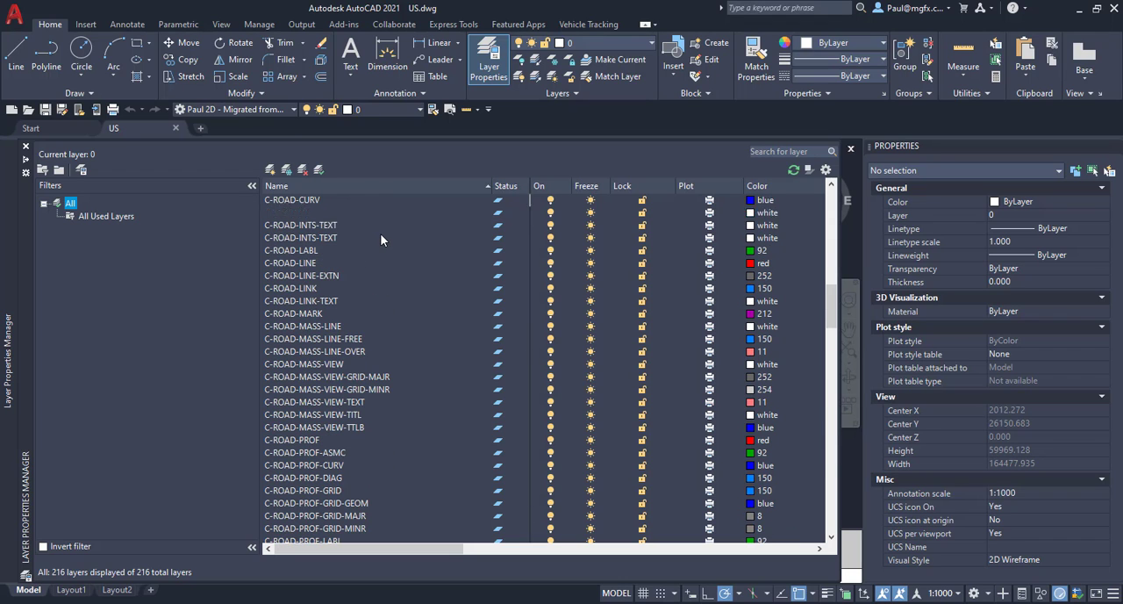
scroll(380, 233, up, 15)
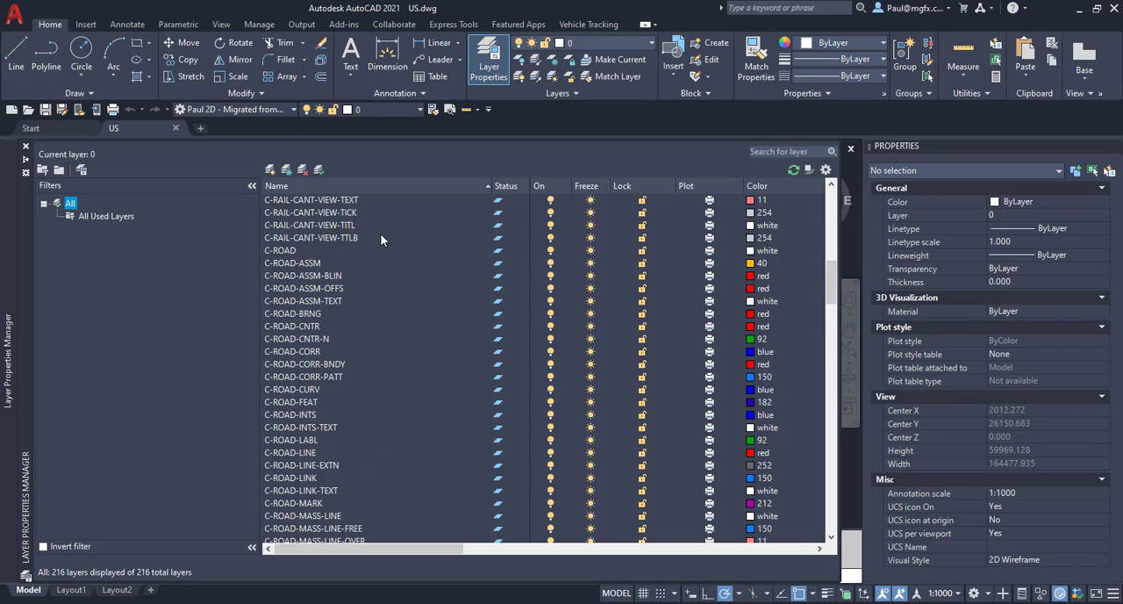
scroll(380, 233, up, 6)
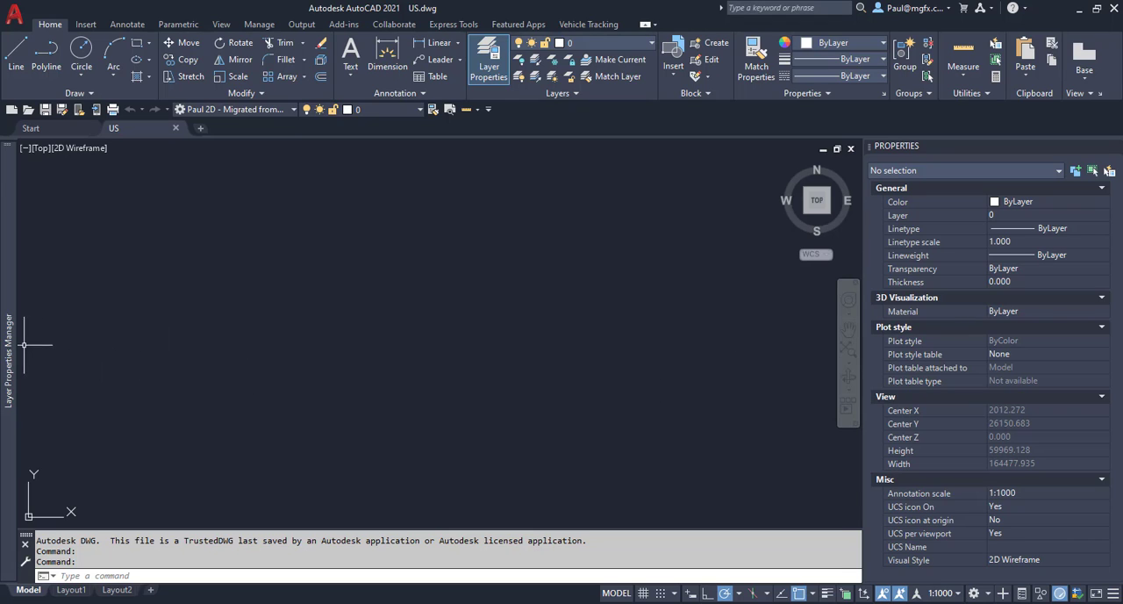
mouse_move(11, 347)
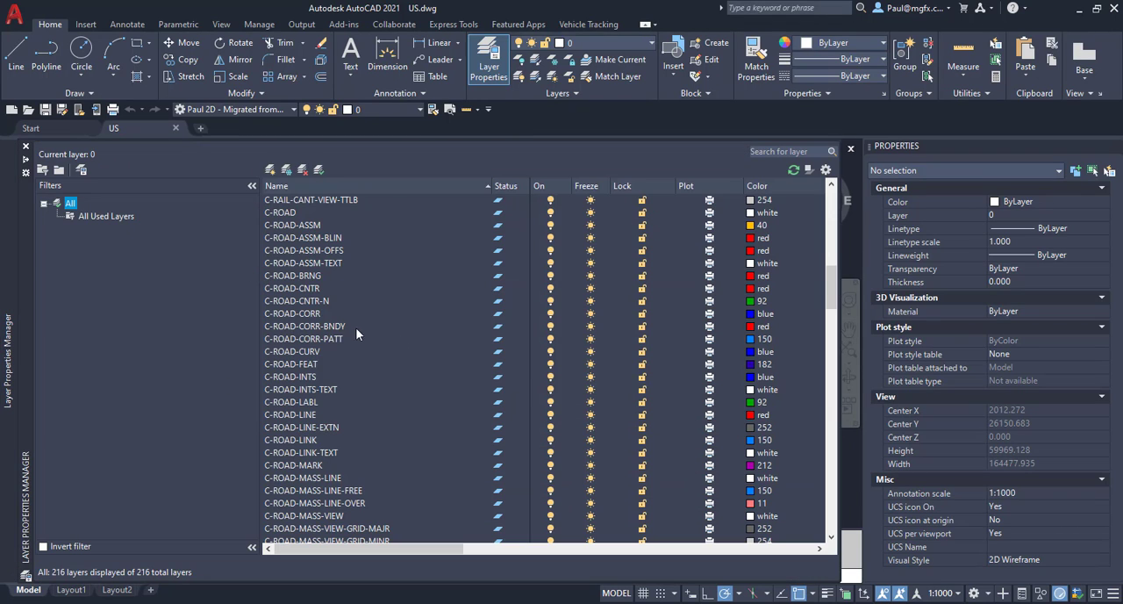
scroll(293, 335, up, 2)
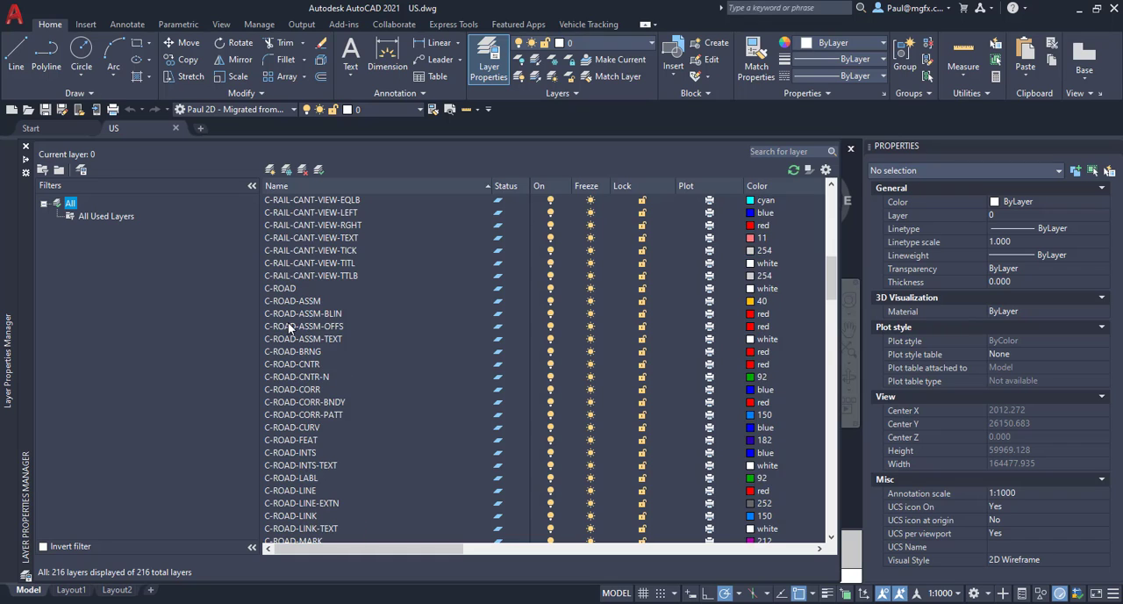
scroll(289, 327, up, 15)
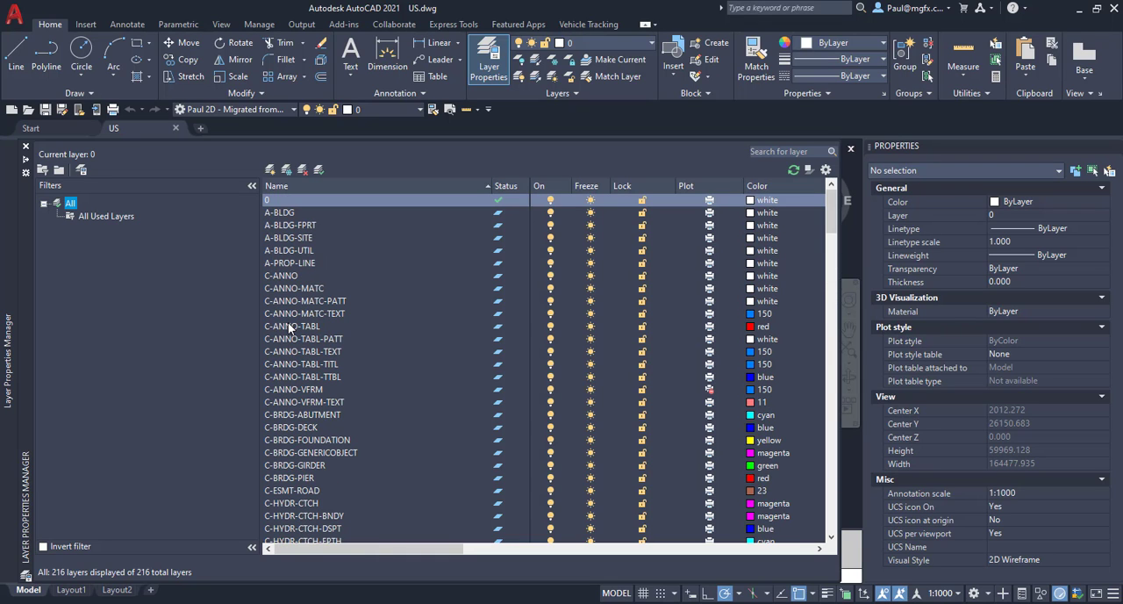
scroll(350, 335, down, 15)
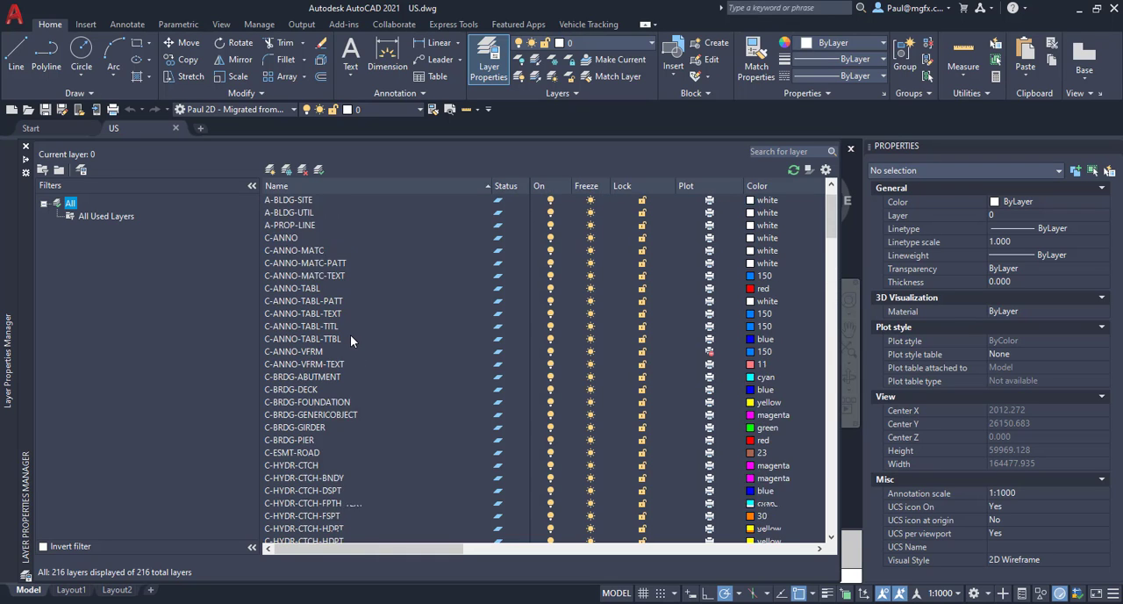
scroll(351, 335, down, 8)
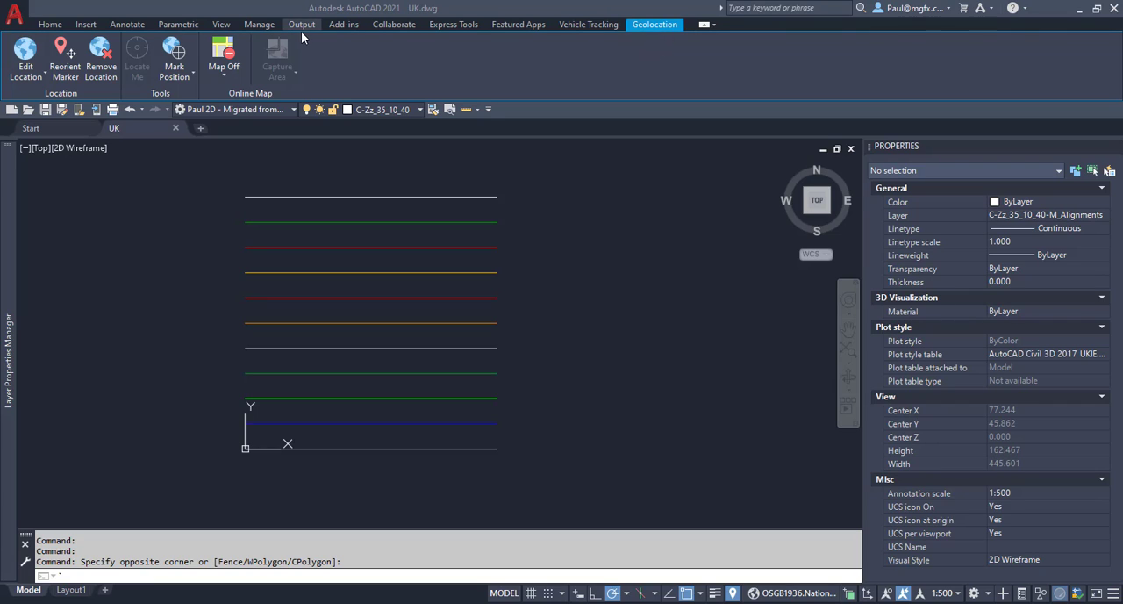
Open the Layer Translator for the UK drawing, enlarge its dialog, and review the translation settings.
click(257, 25)
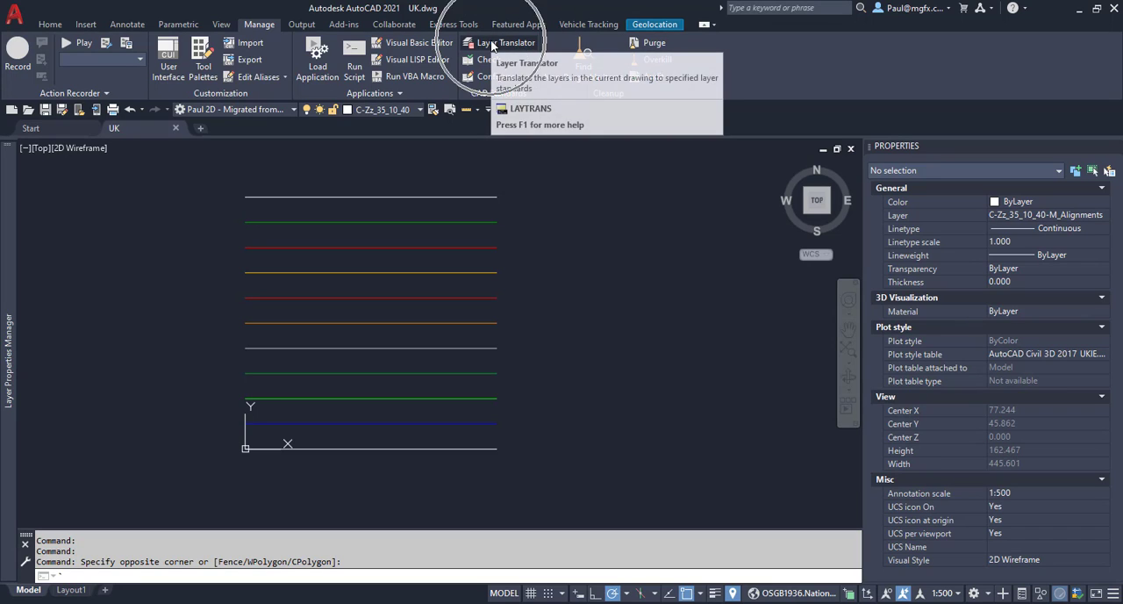
click(492, 44)
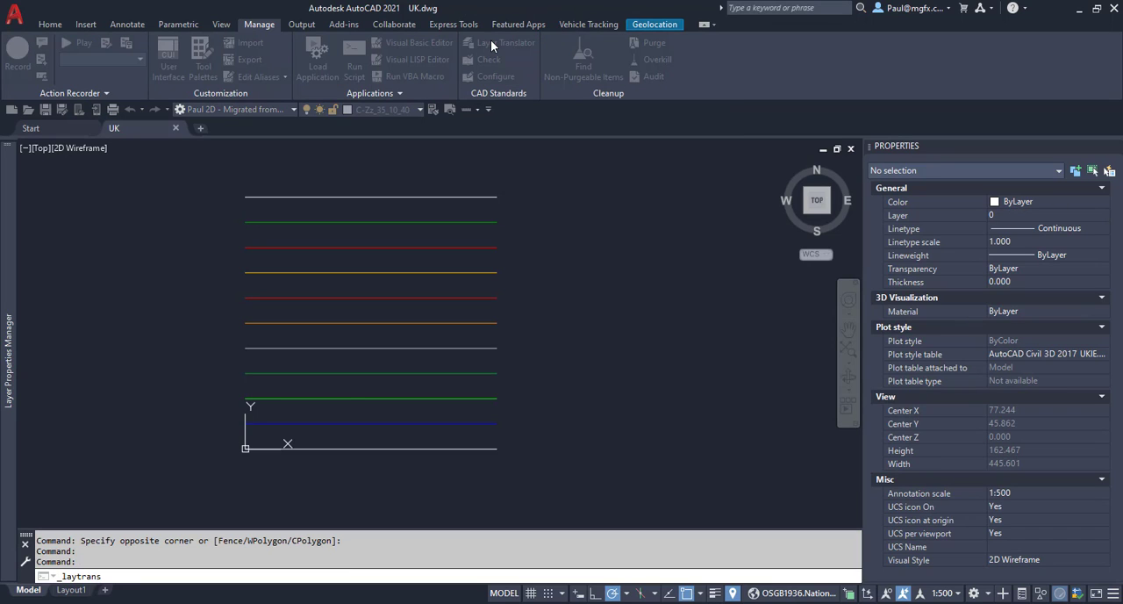
drag(434, 176, 272, 55)
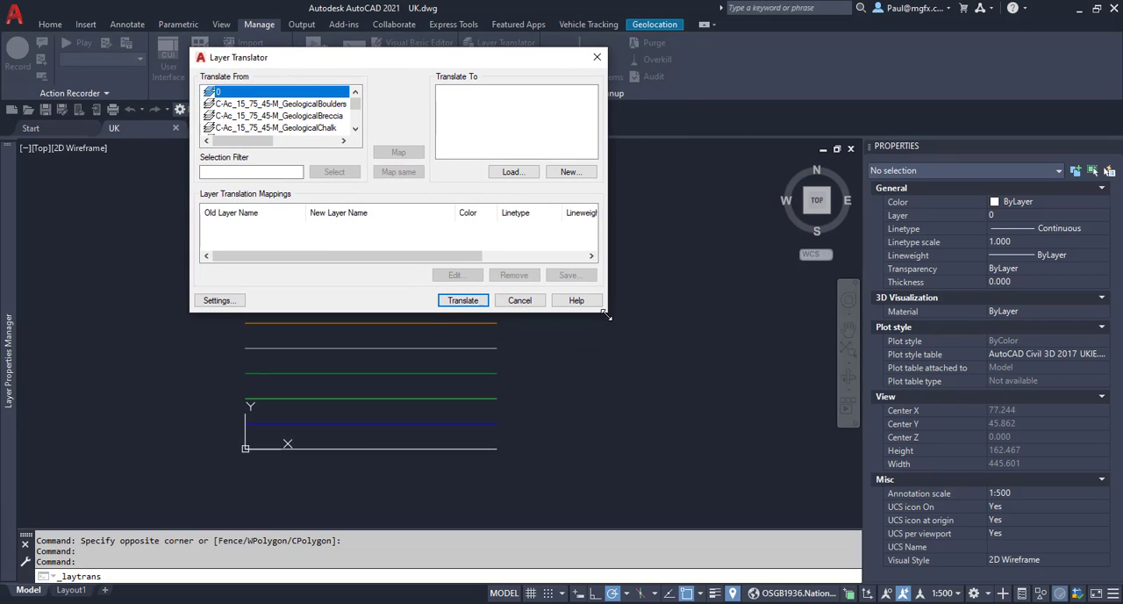
drag(607, 311, 840, 535)
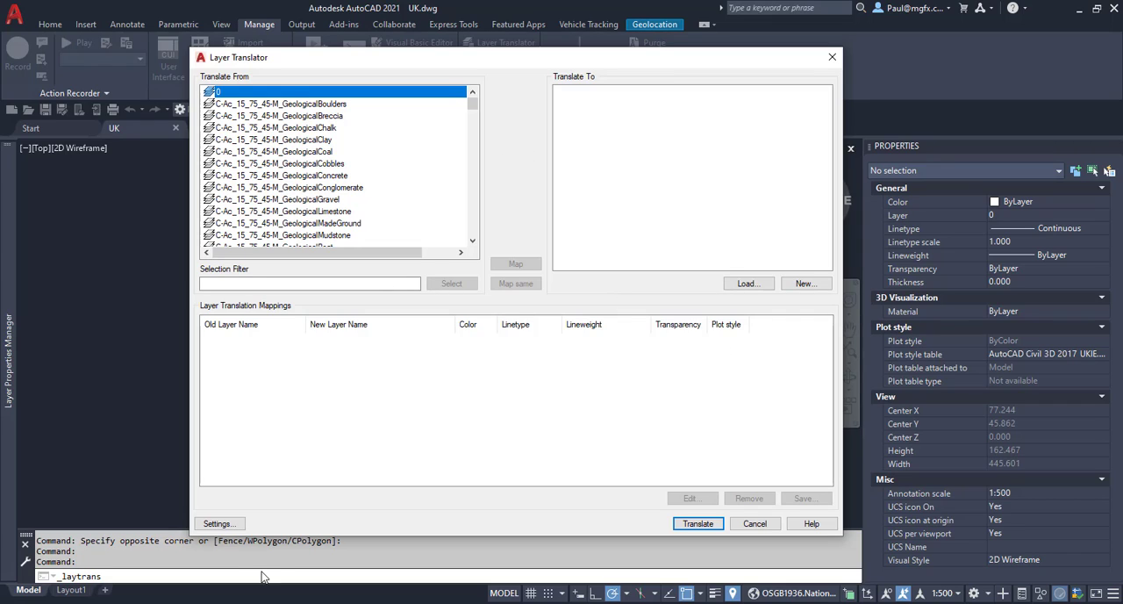
click(218, 523)
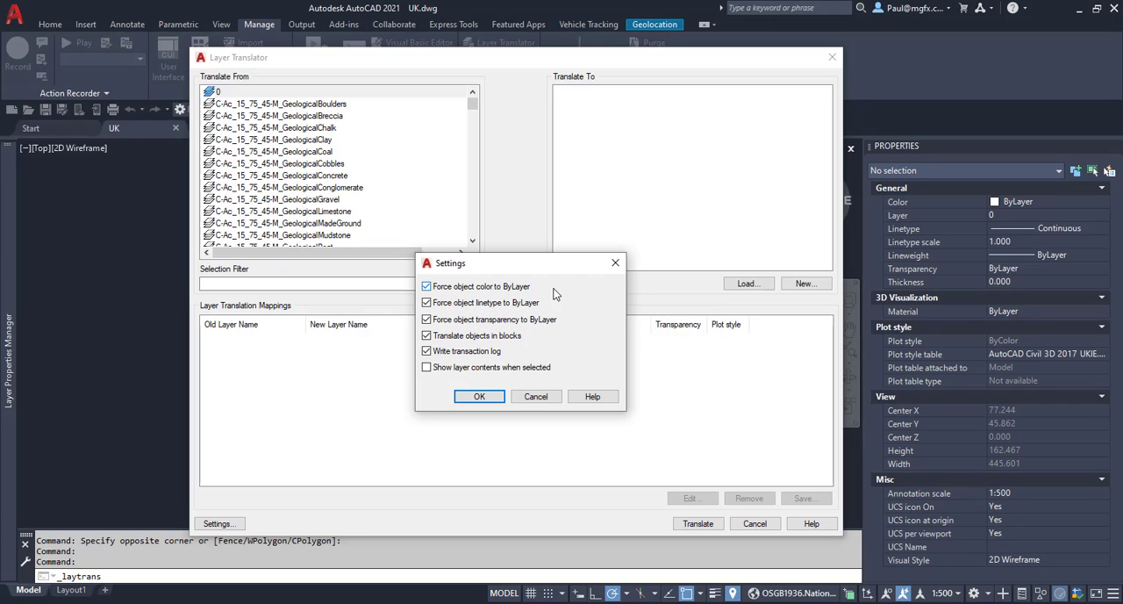
click(613, 263)
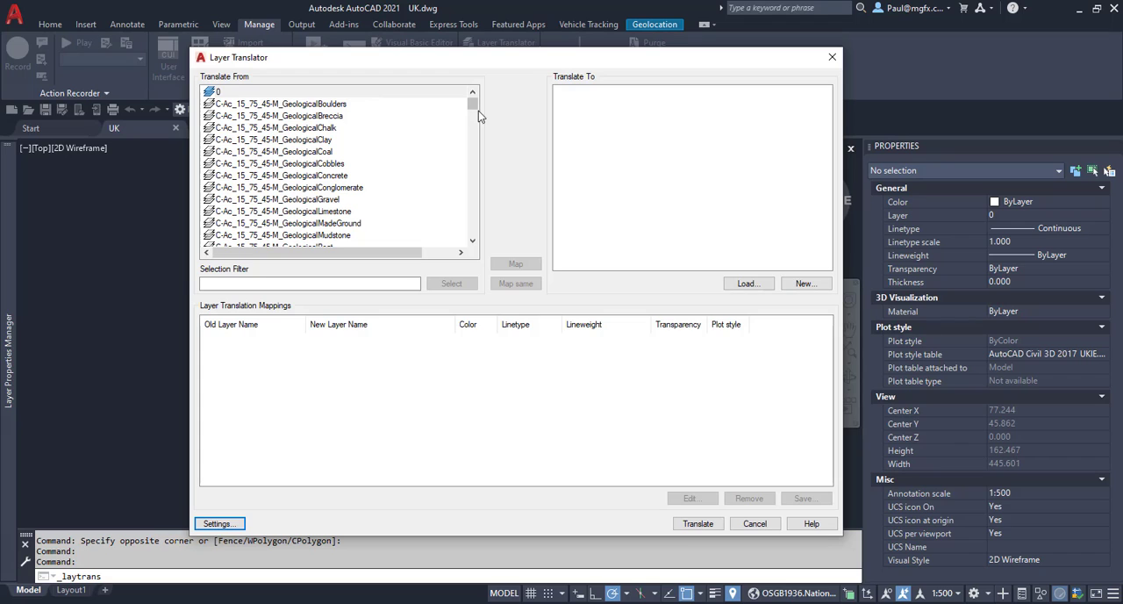
Locate the C-Zz_35_10_40 alignment layers in the source list and load the layers of US.dwg as the translation targets.
drag(475, 104, 471, 213)
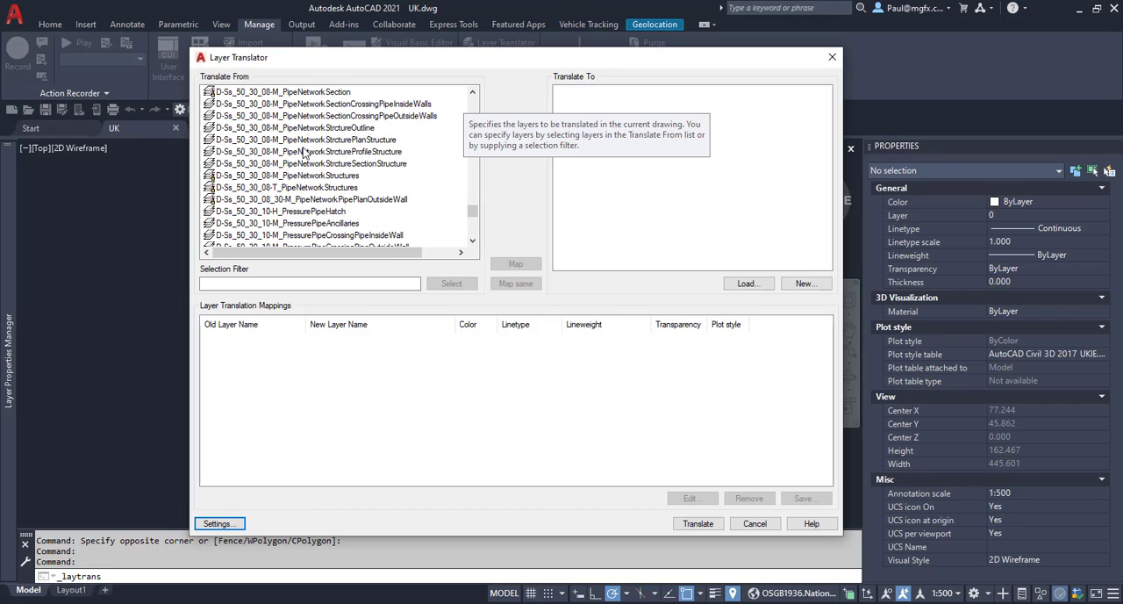
scroll(304, 151, up, 8)
scroll(305, 151, up, 12)
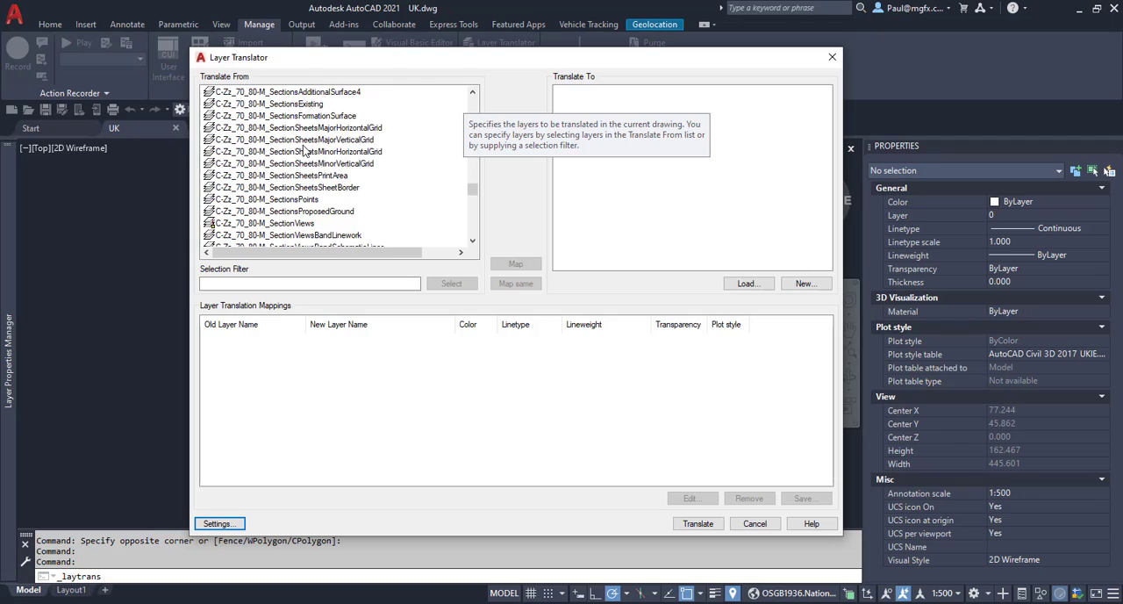
scroll(304, 151, up, 12)
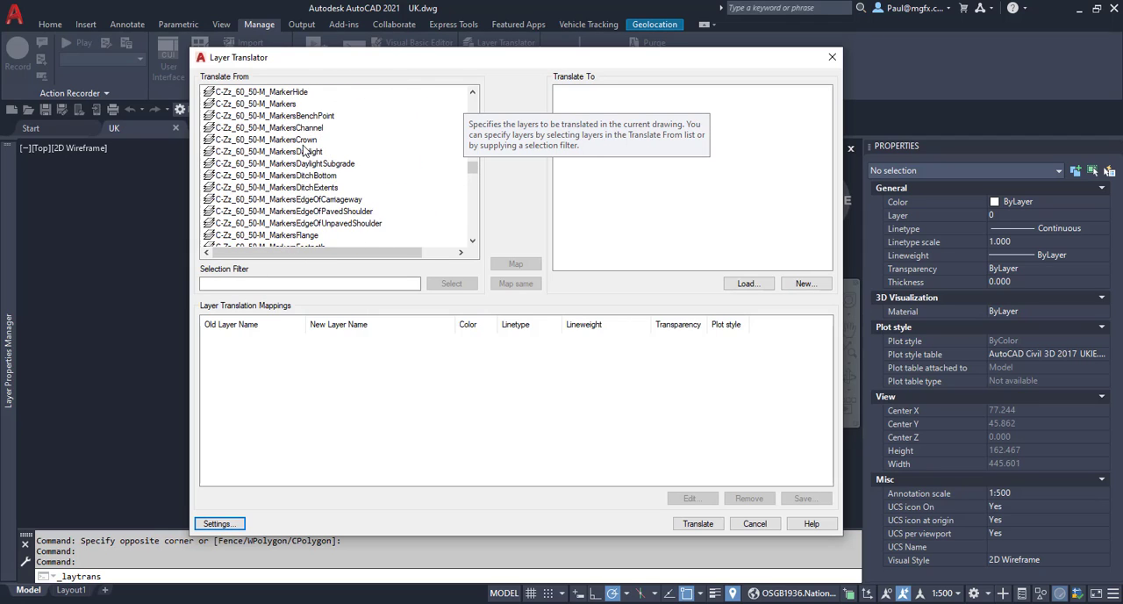
scroll(305, 151, up, 12)
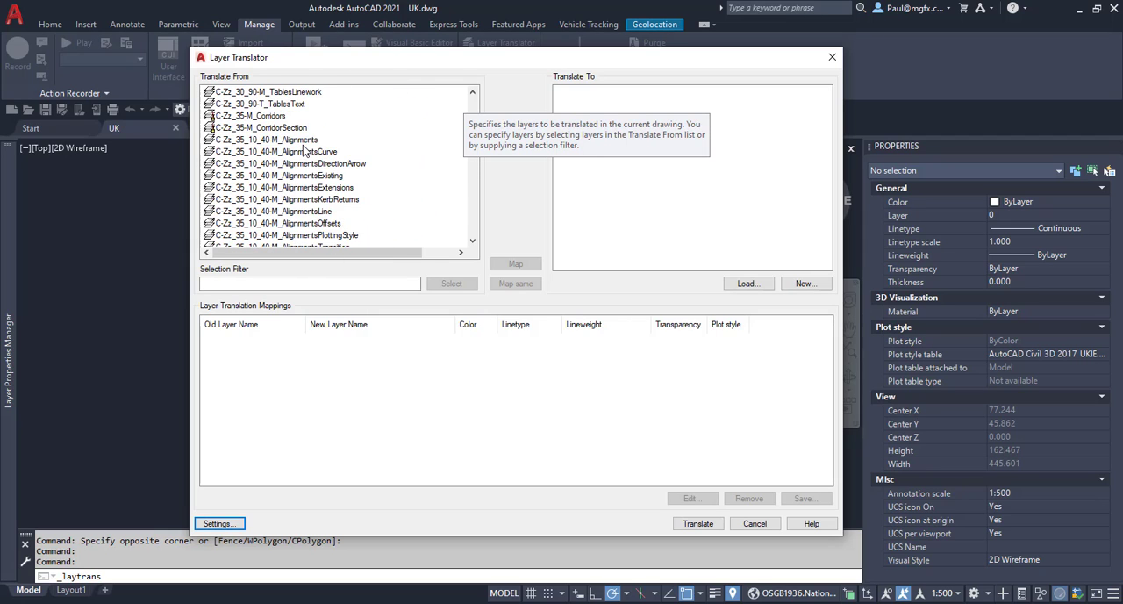
scroll(304, 151, up, 3)
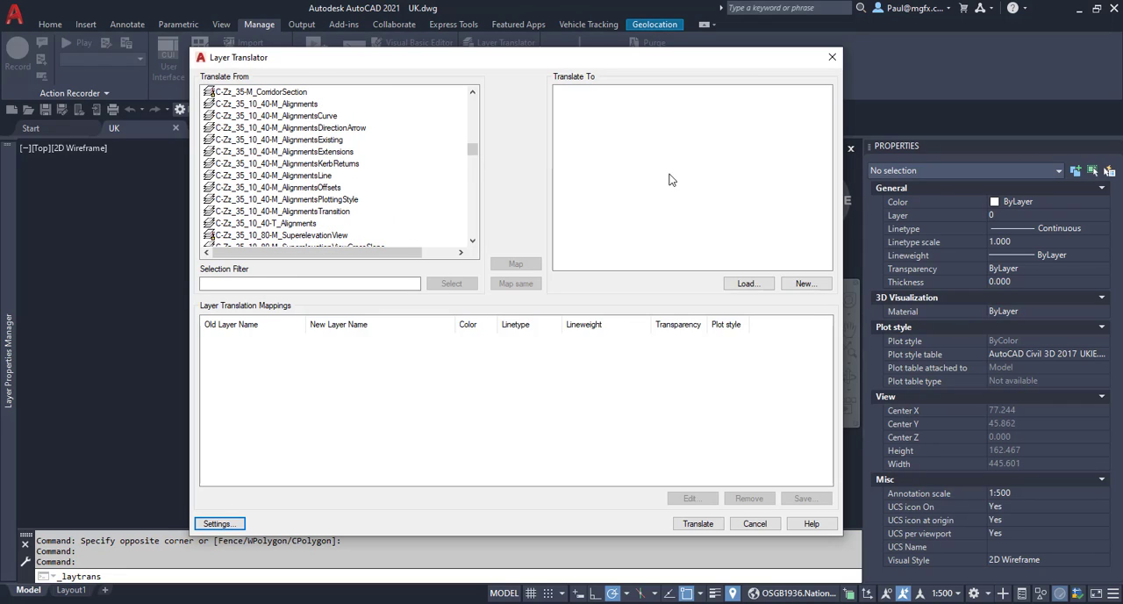
click(758, 283)
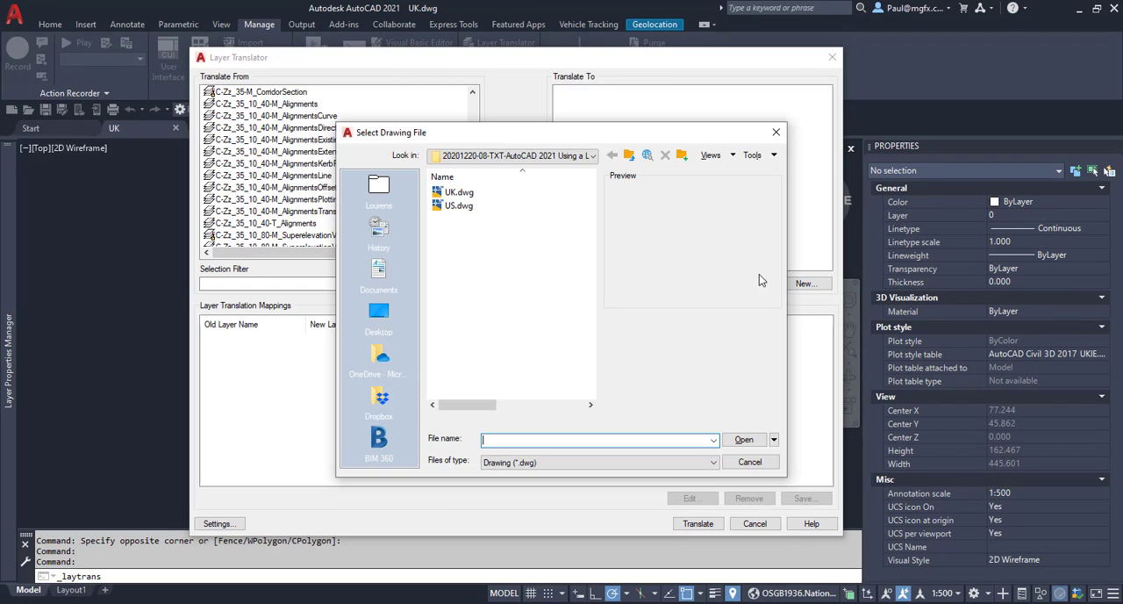
click(453, 207)
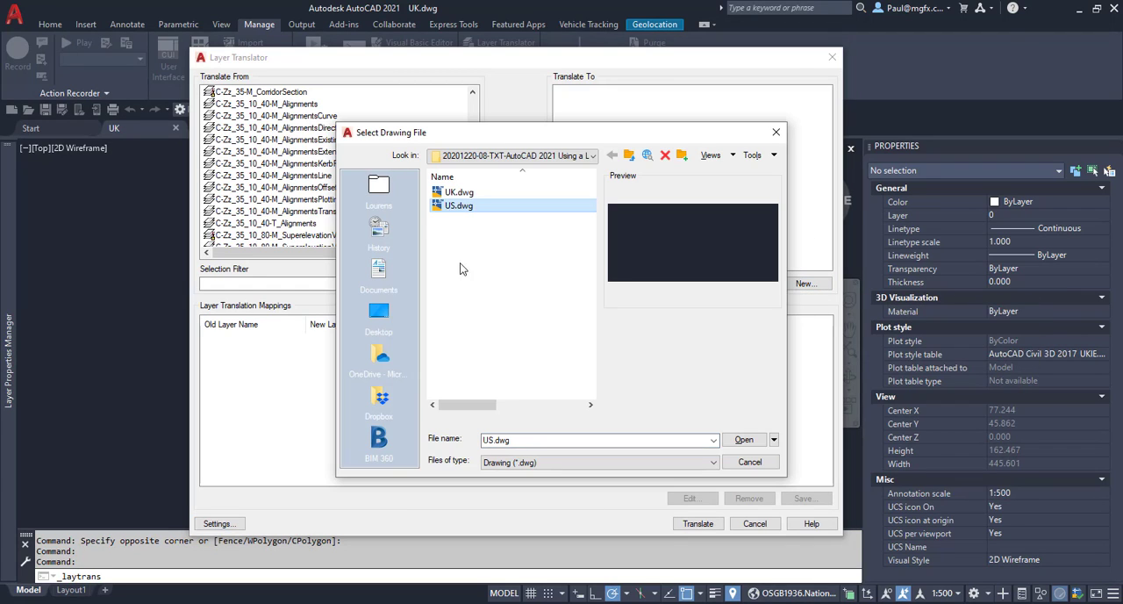
click(553, 463)
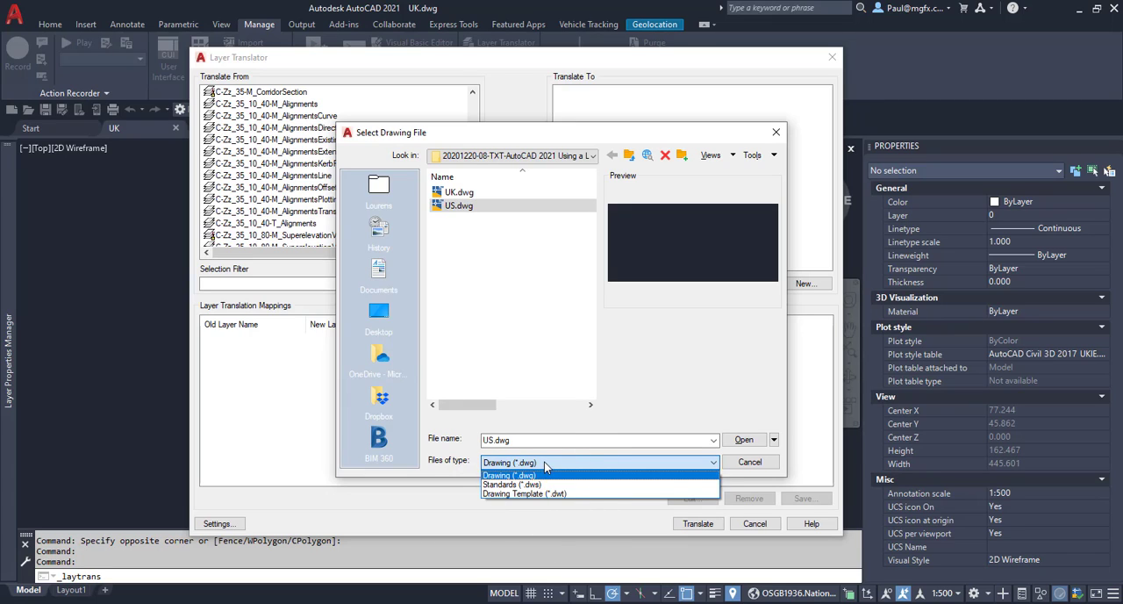
click(546, 465)
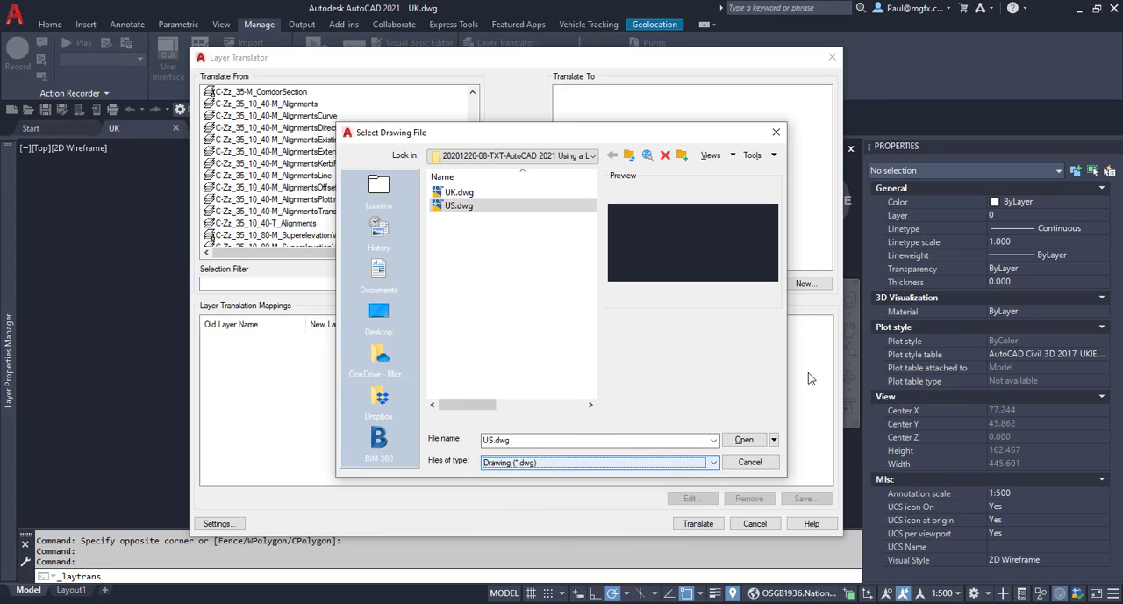
click(742, 441)
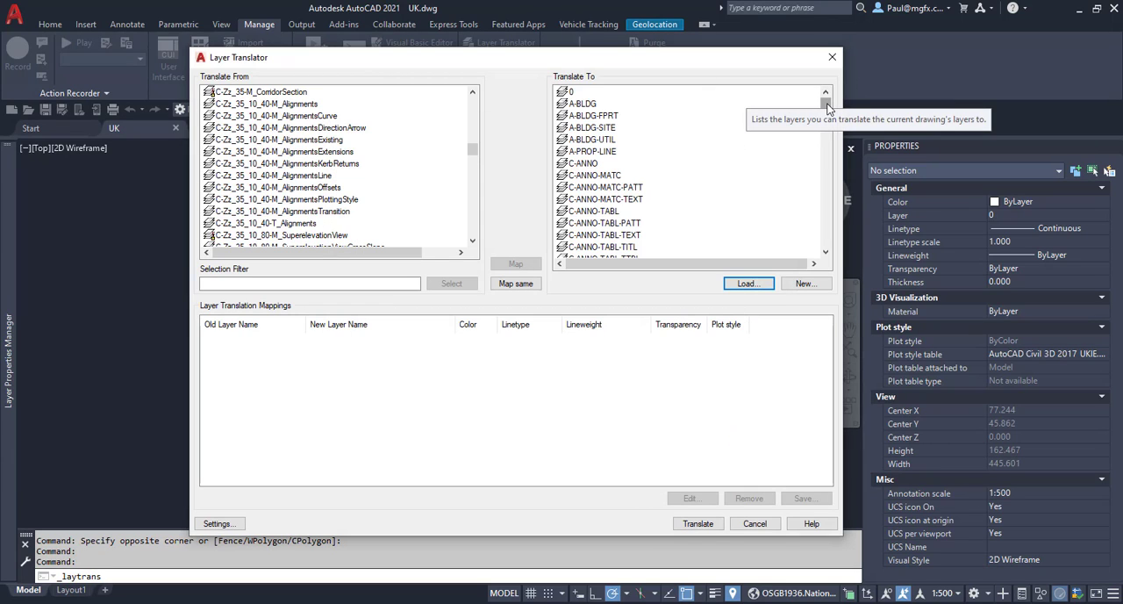
Map C-Zz_35_10_40-M_Alignments to C-ROAD-CNTR and widen the old layer name column in the mappings table.
drag(827, 105, 826, 143)
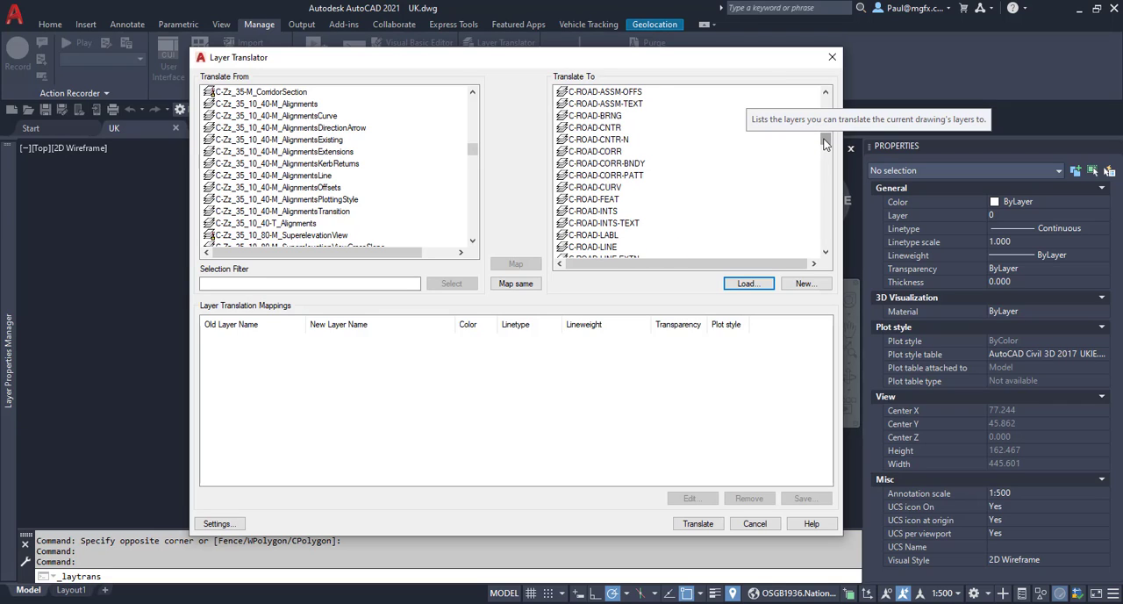
click(273, 105)
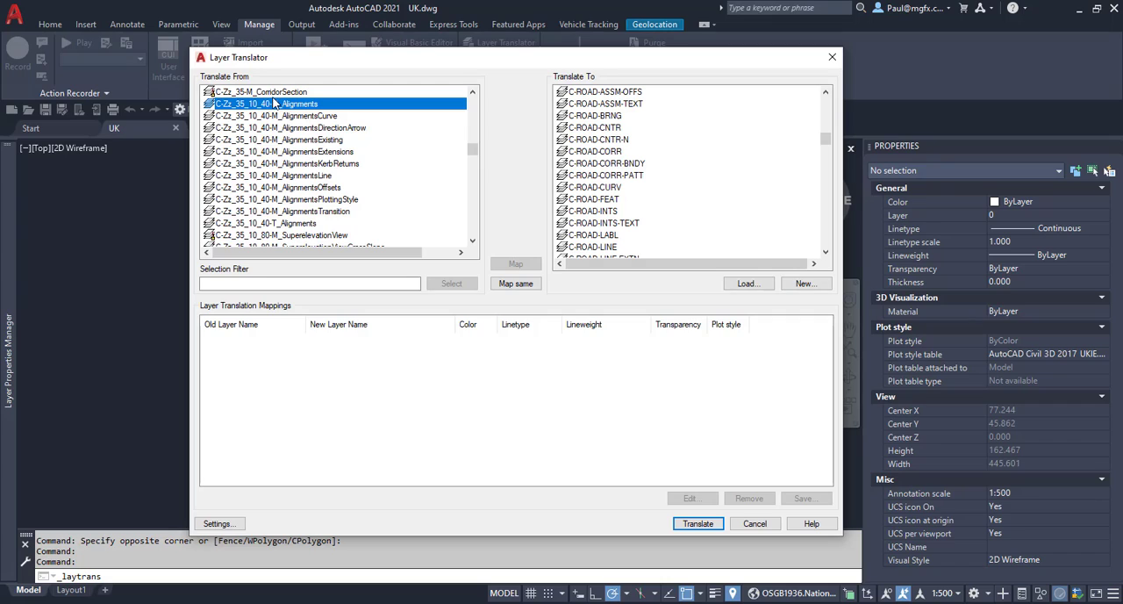
click(615, 127)
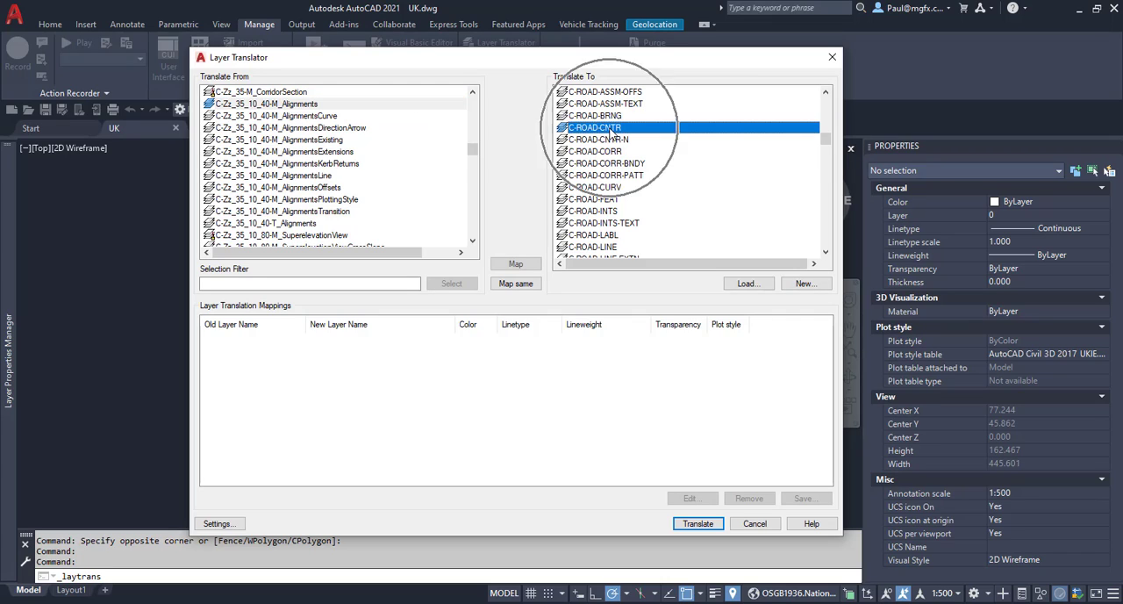
click(406, 106)
click(599, 129)
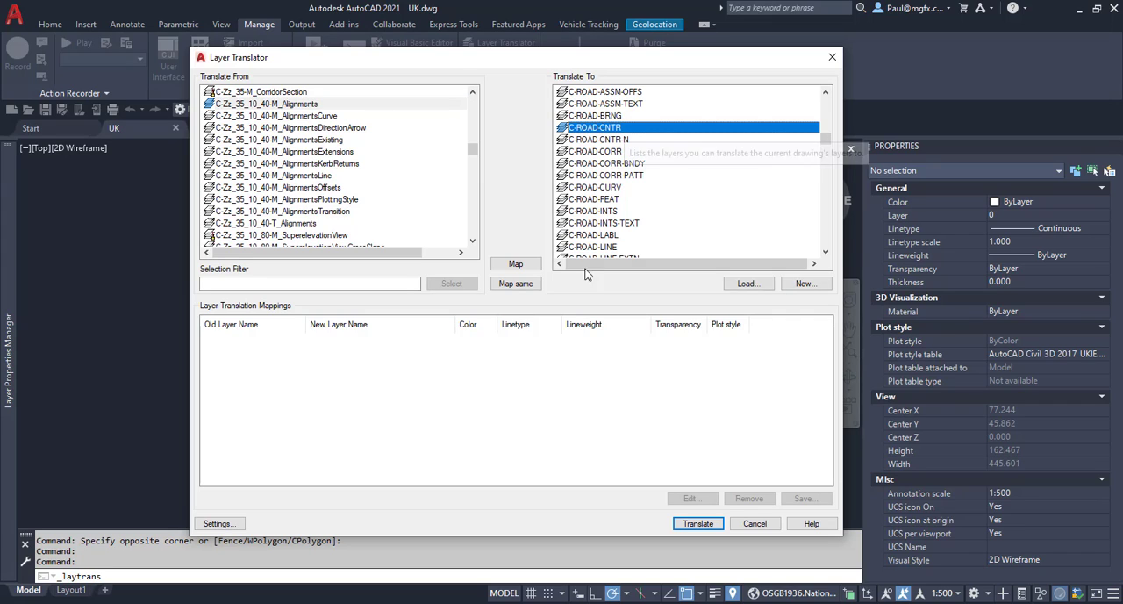
click(516, 265)
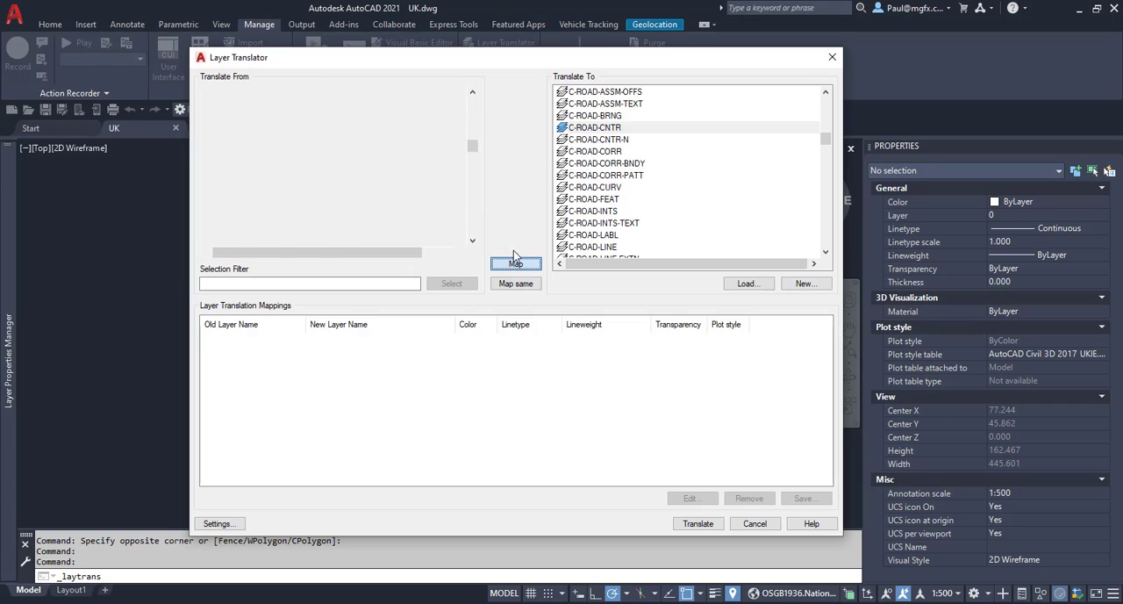
drag(304, 315, 349, 317)
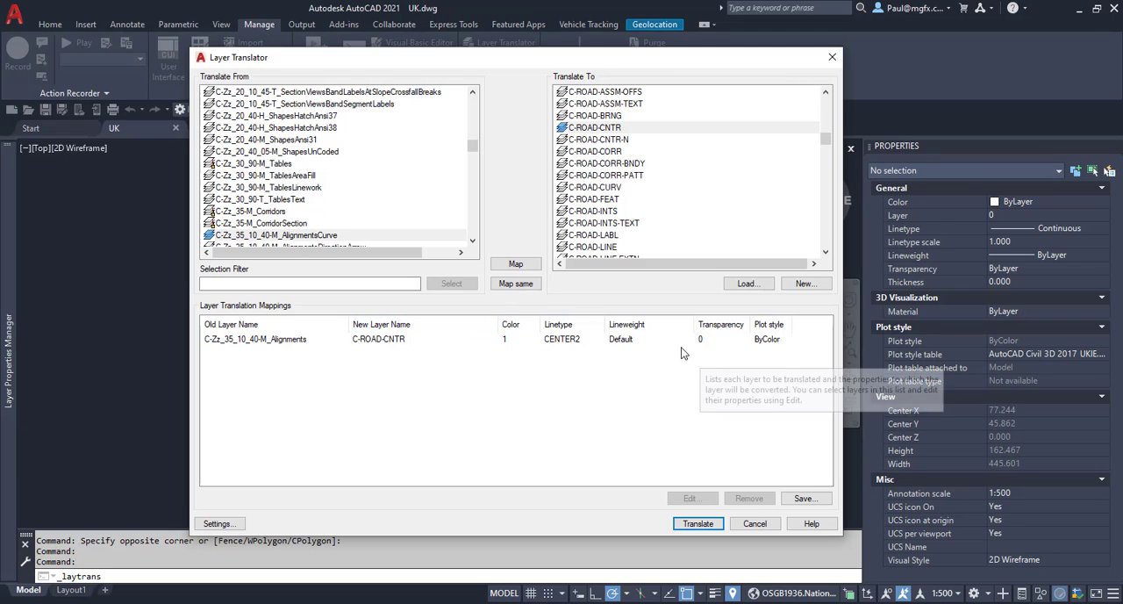
Map C-Zz_35_10_40-M_AlignmentsDirectionArrow to C-ROAD-CNTR-N and C-Zz_35_10_40-M_AlignmentsExtensions to C-ROAD-CORR.
scroll(323, 198, down, 1)
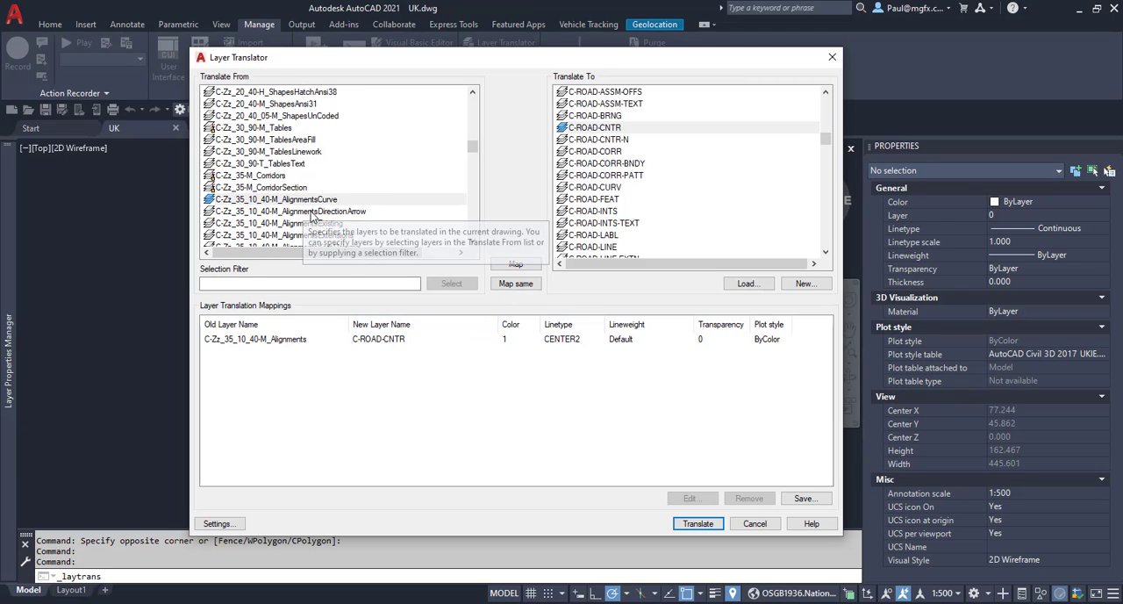
click(304, 211)
click(613, 141)
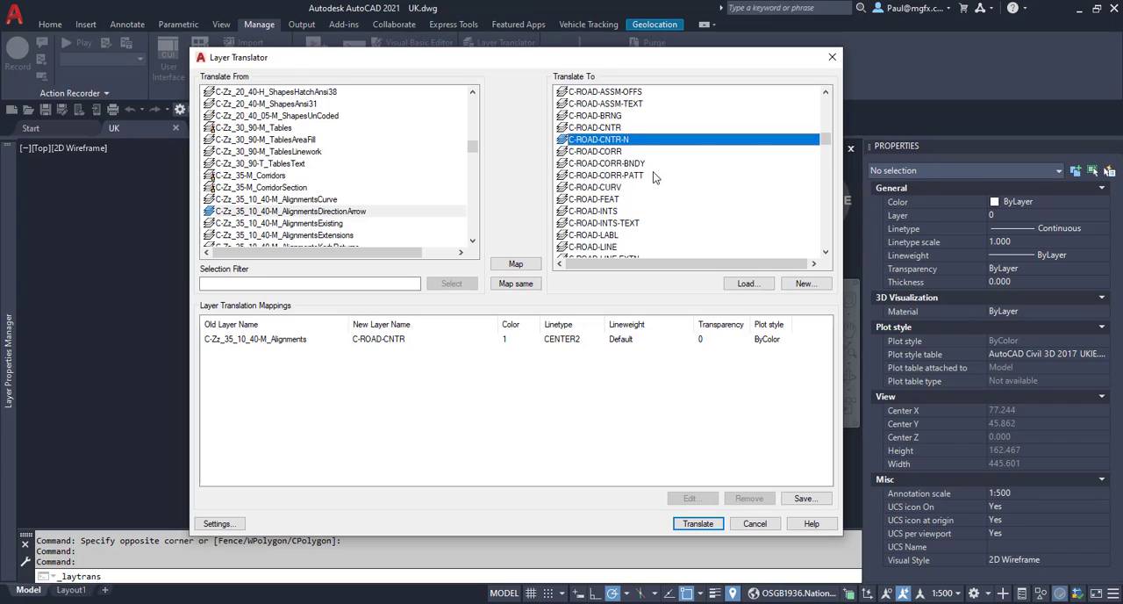
click(516, 264)
scroll(337, 222, down, 2)
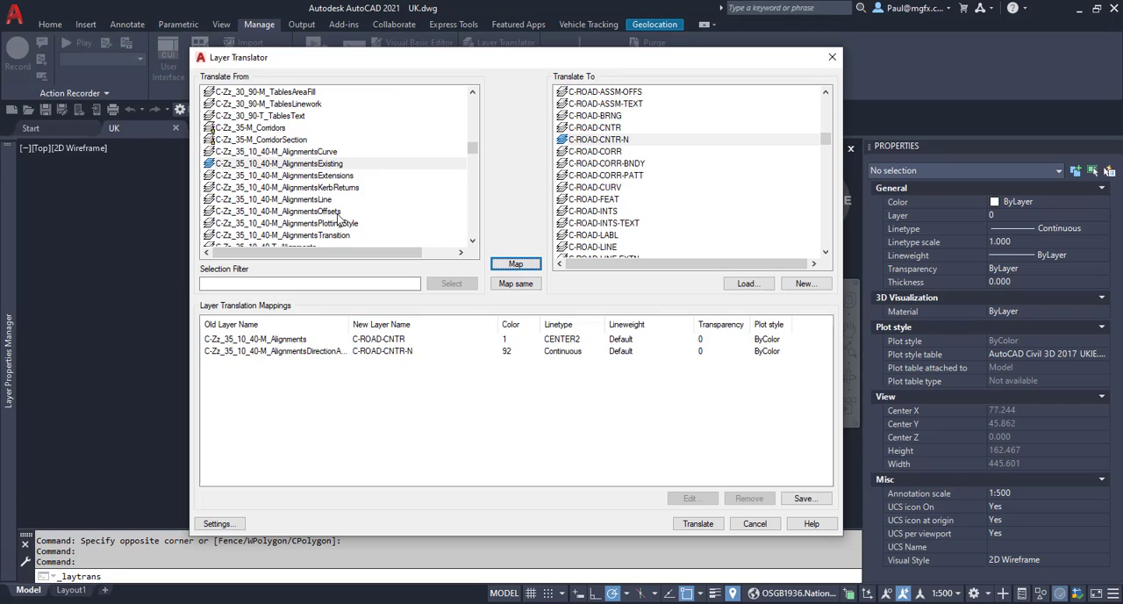
click(307, 178)
click(608, 152)
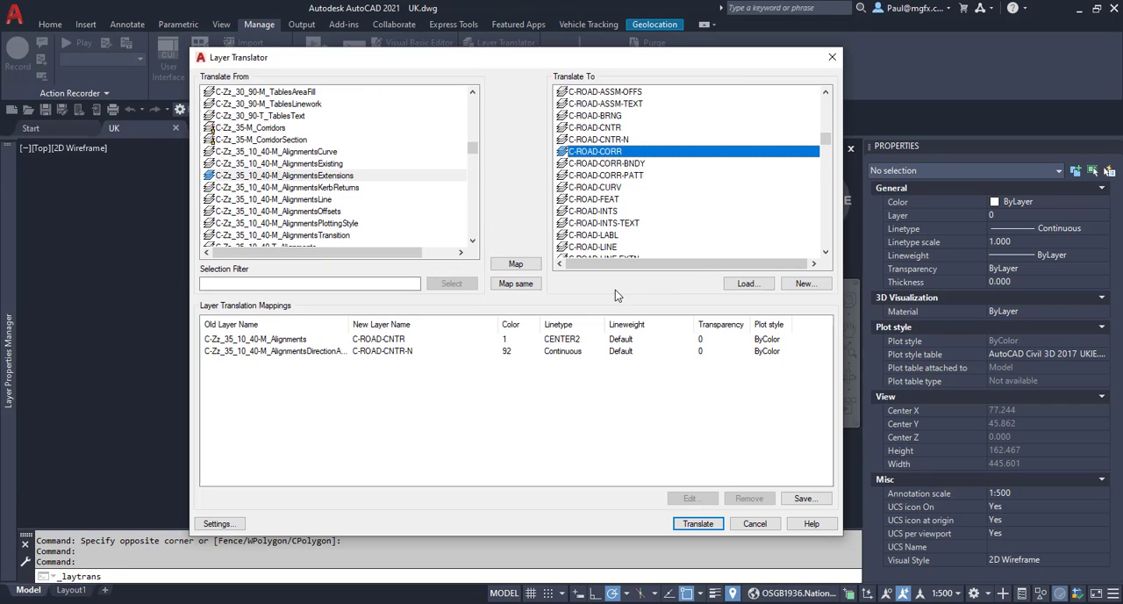
click(516, 263)
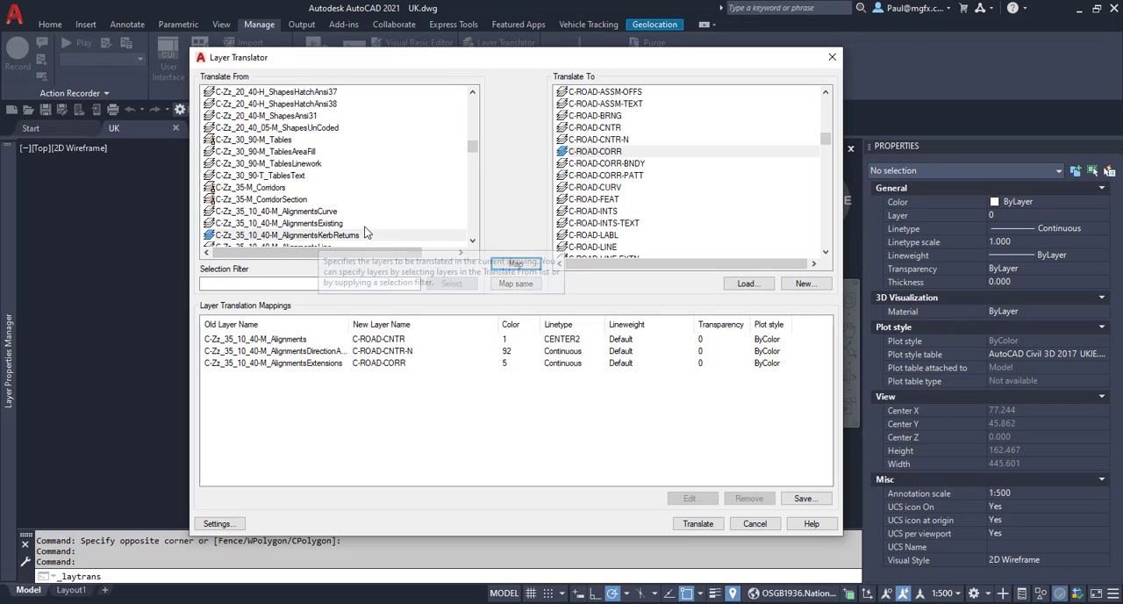
Map C-Zz_35_10_40-M_AlignmentsLine to C-ROAD-CORR-BNDY and C-Zz_35_10_40-M_AlignmentsPlottingStyle to C-ROAD-CORR-PATT.
click(313, 212)
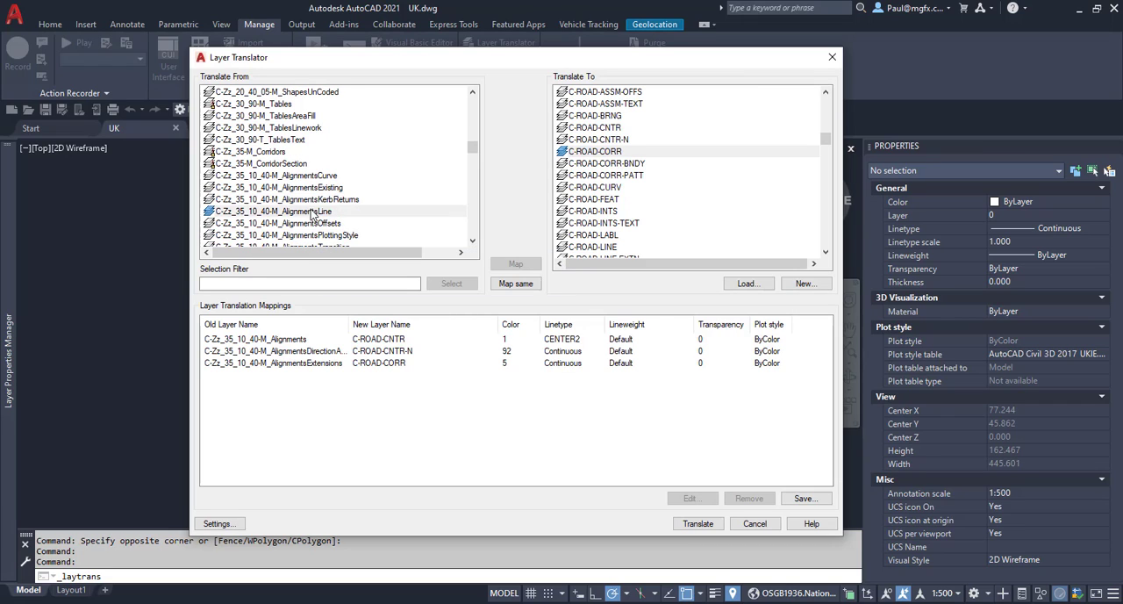
click(605, 164)
click(525, 265)
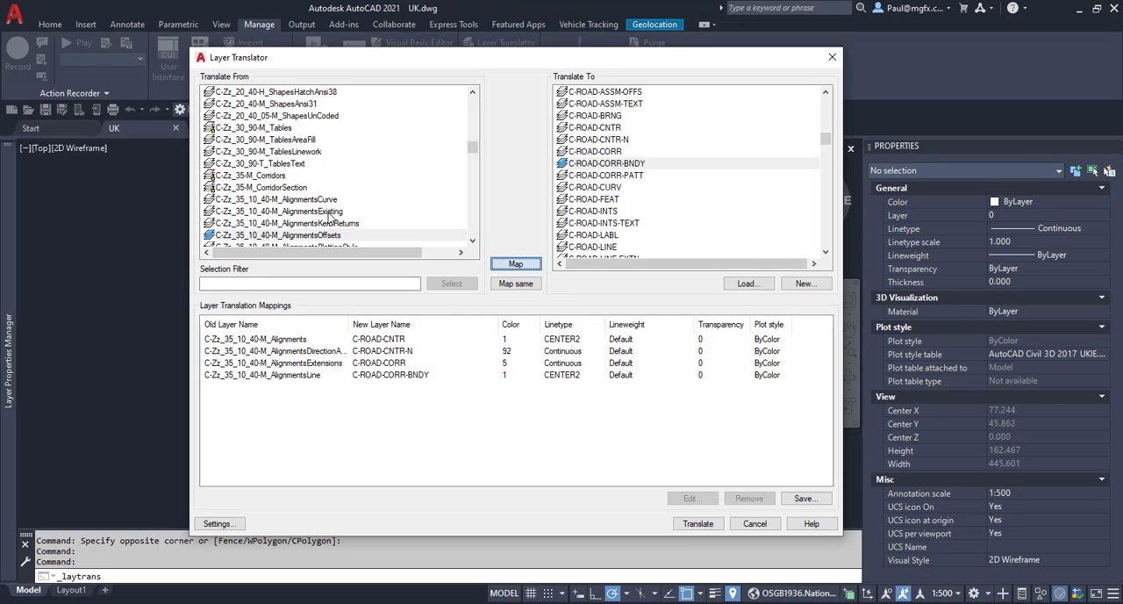
click(295, 211)
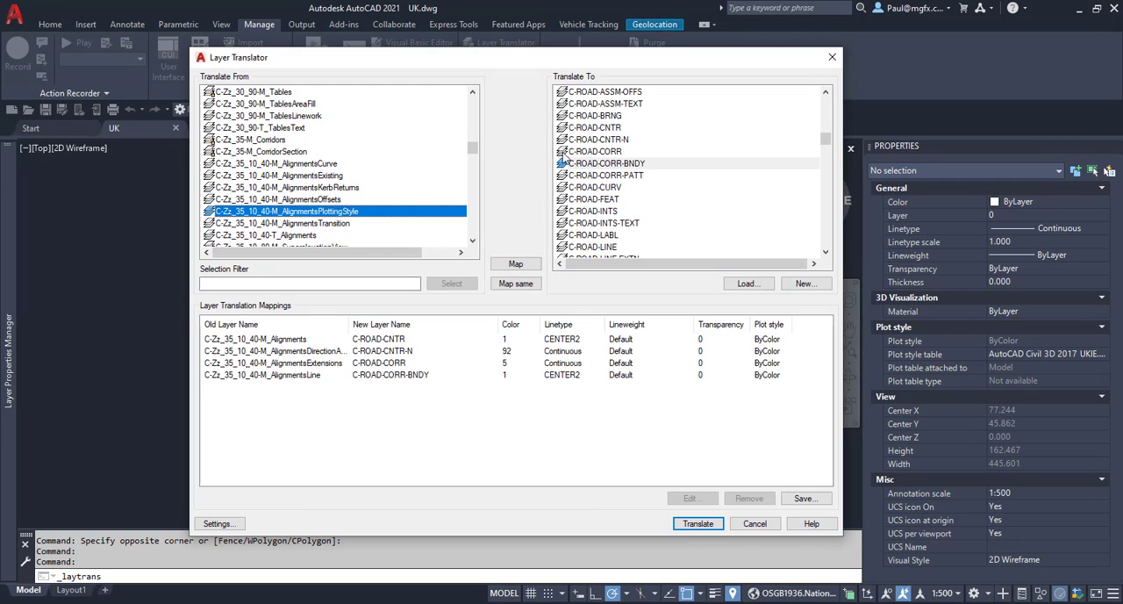
click(605, 175)
click(516, 264)
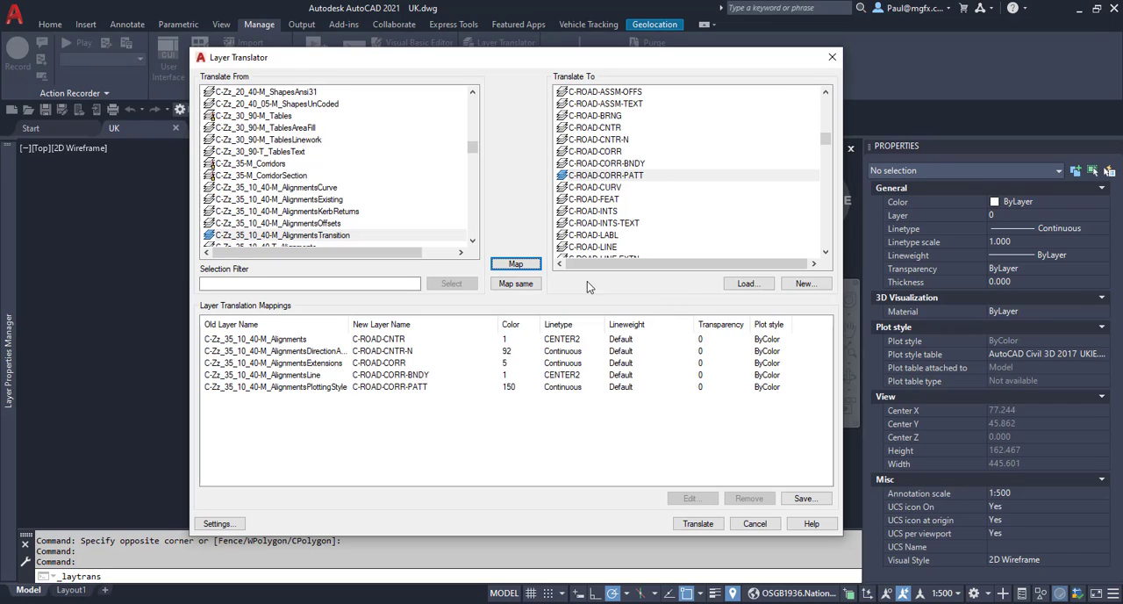
Map the source layer C-Zz_35_10_40-T_Alignments to the US layer C-ROAD-CURV.
scroll(335, 242, down, 1)
click(290, 212)
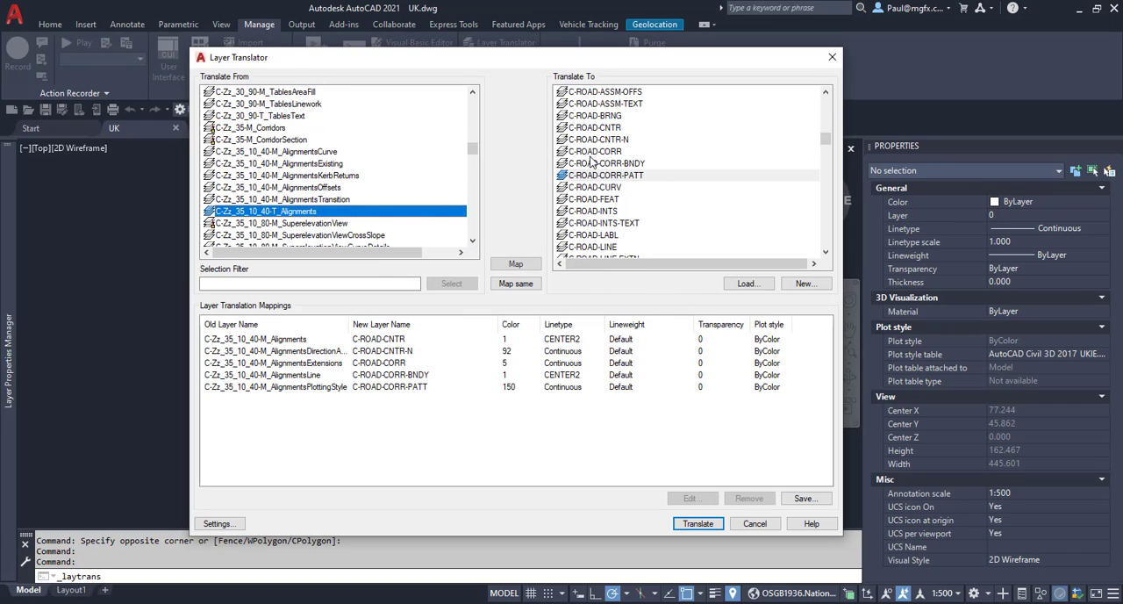
click(603, 187)
click(518, 264)
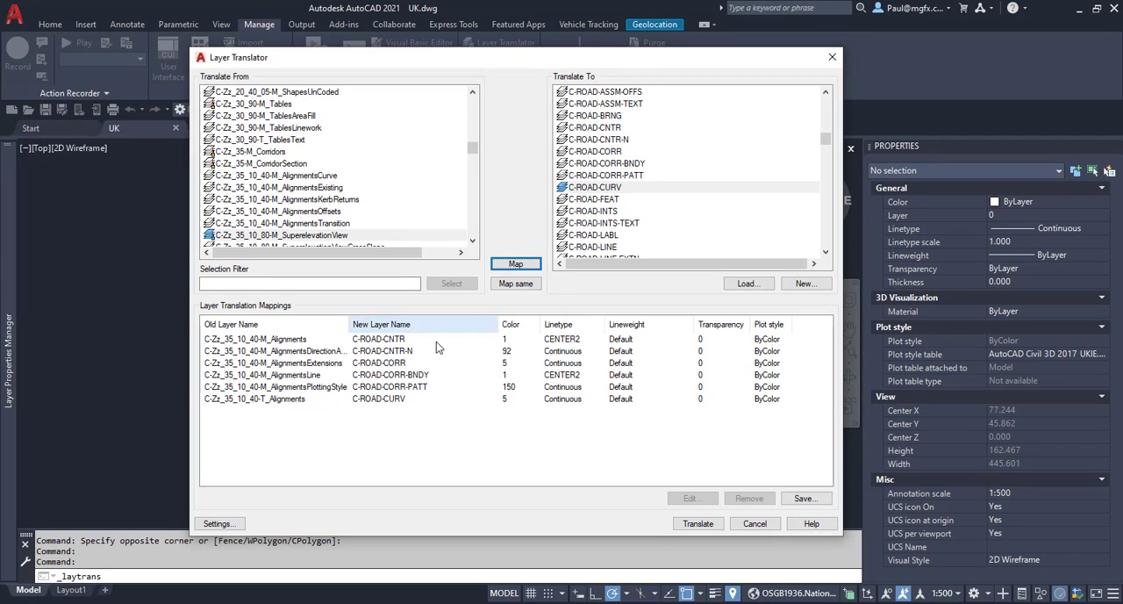
click(805, 499)
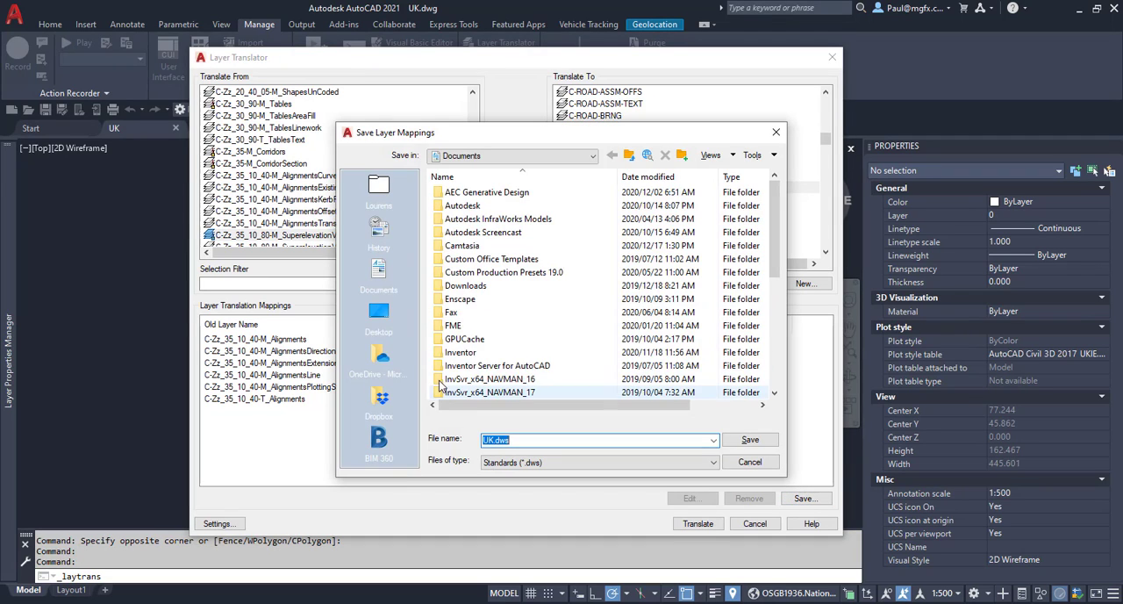
click(461, 157)
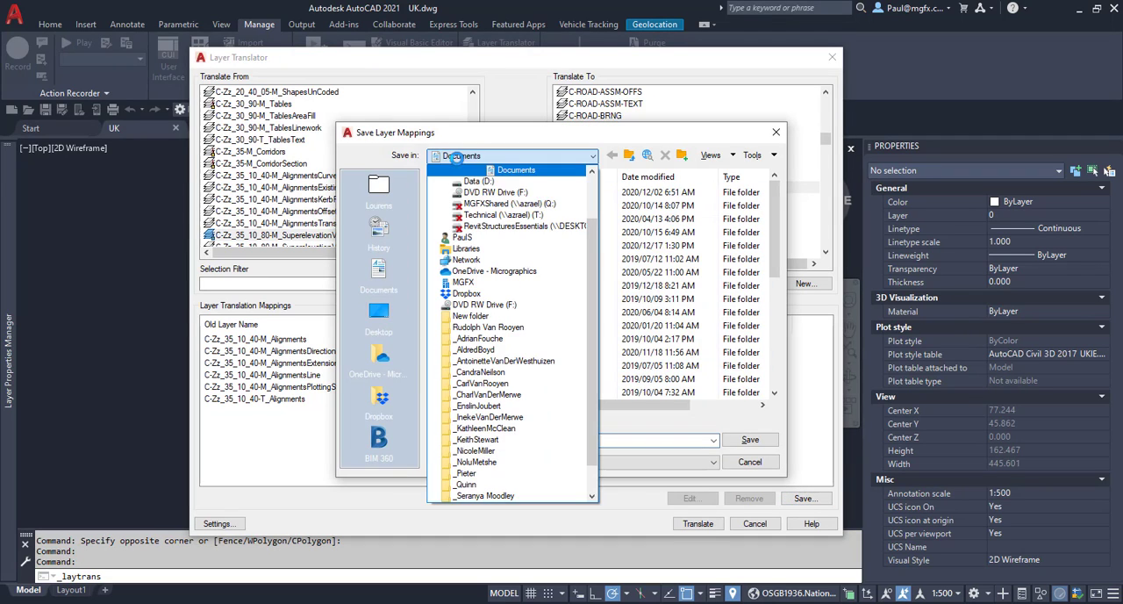
click(478, 190)
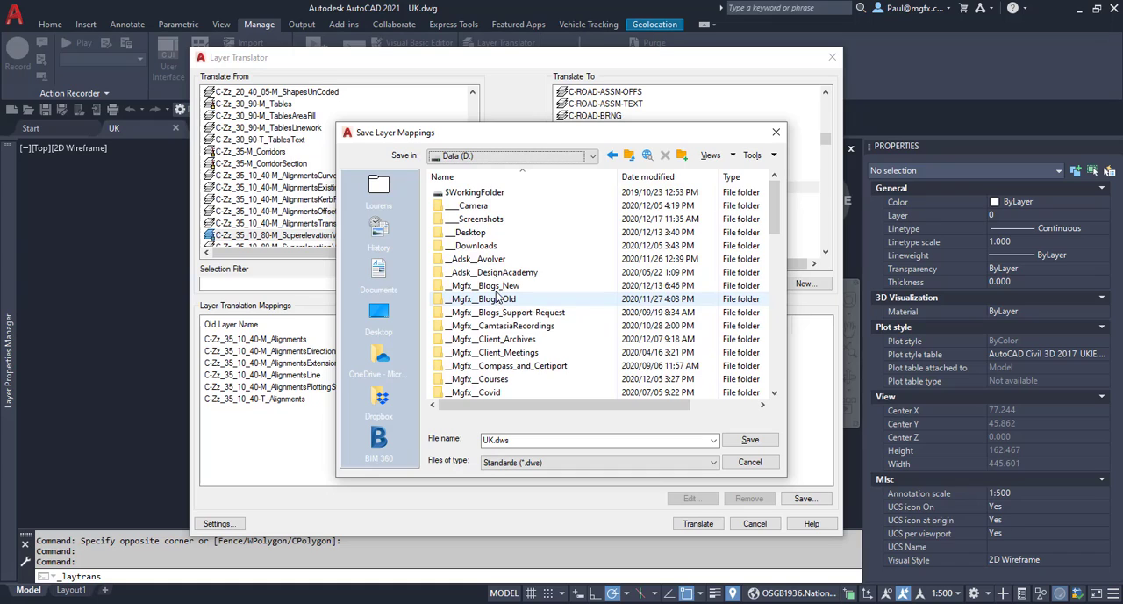
double_click(490, 286)
double_click(447, 291)
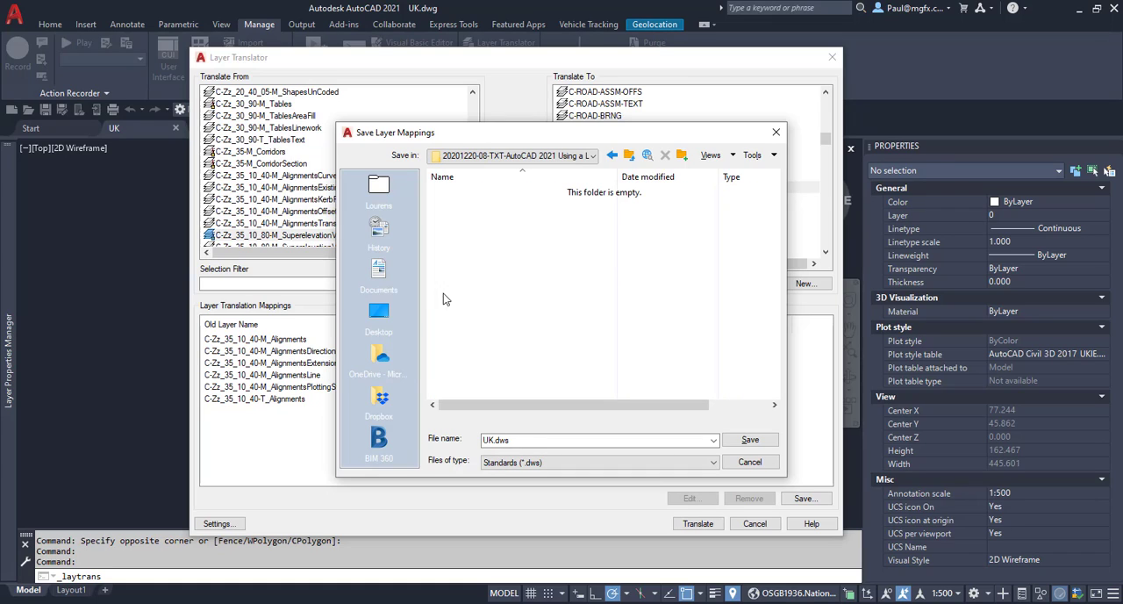
click(504, 442)
click(496, 441)
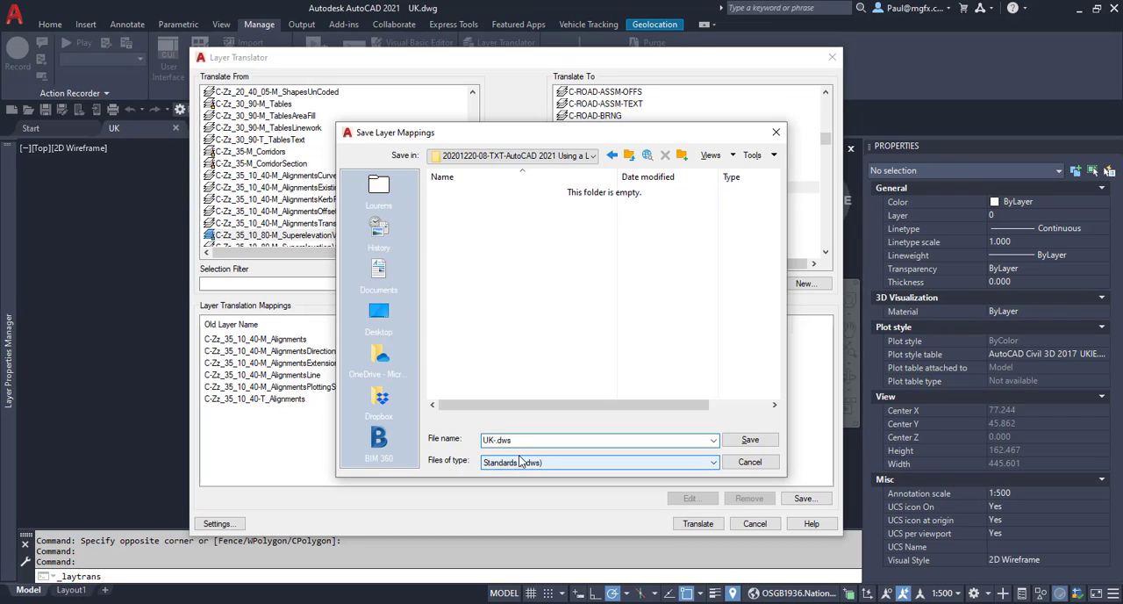
text(-US_LayerTranslator)
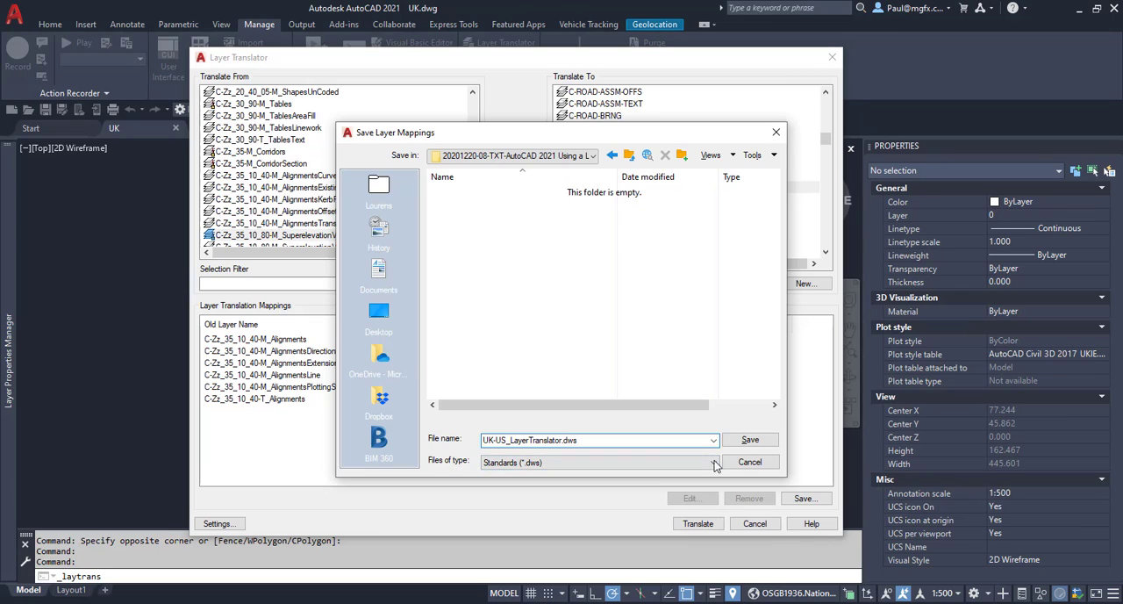
click(748, 440)
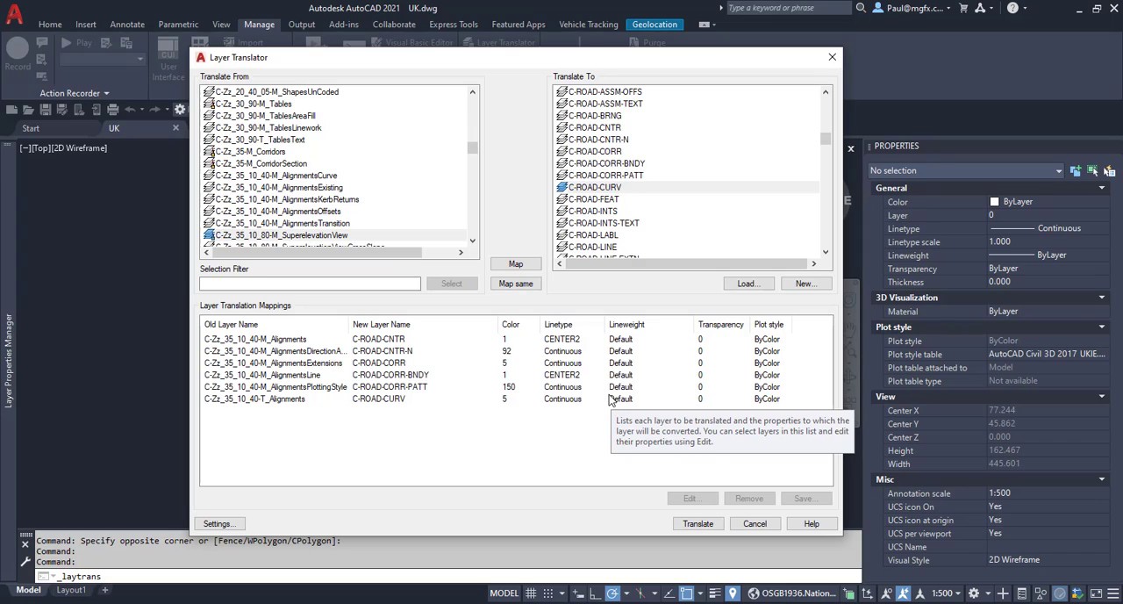
click(755, 524)
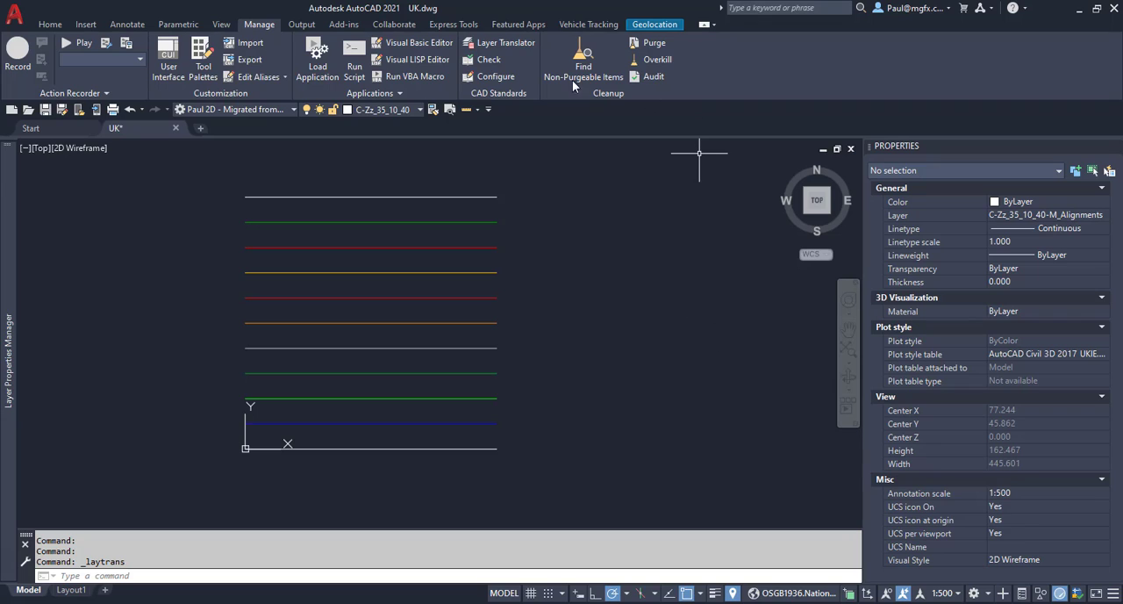
Load the mappings from UK-US_LayerTranslator.dws into an enlarged Layer Translator and translate the drawing's layers without saving the mapping information.
click(489, 44)
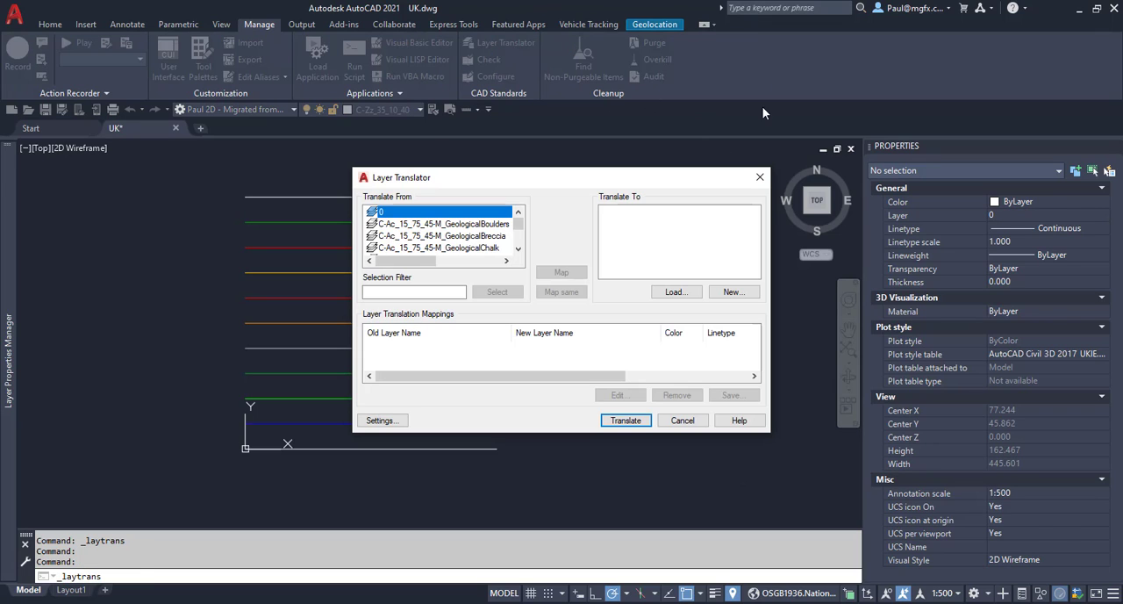
drag(504, 147, 349, 40)
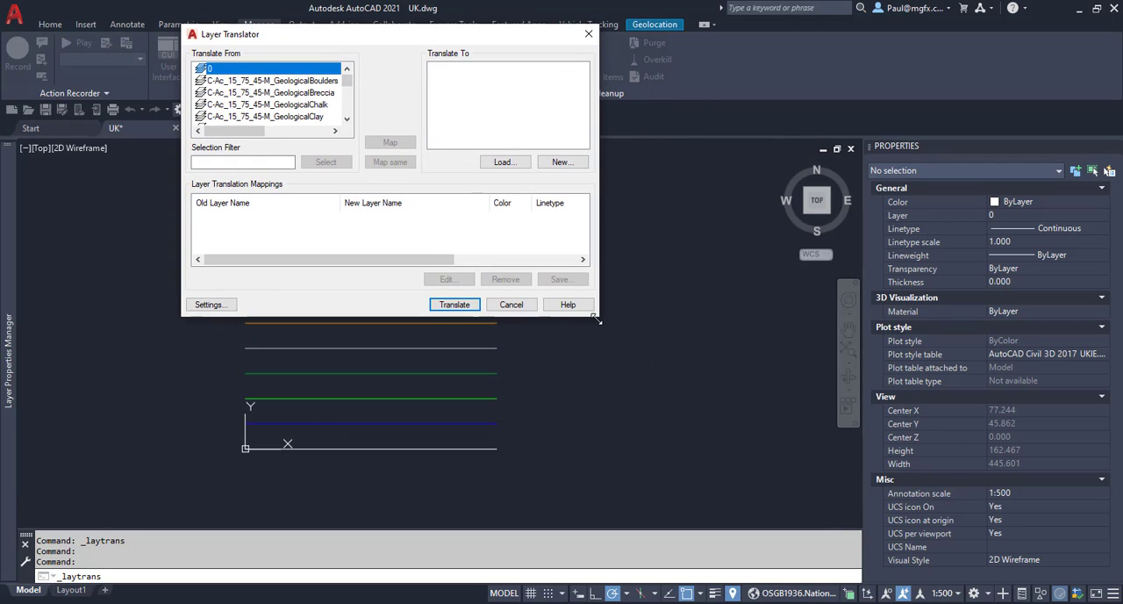
drag(596, 319, 859, 547)
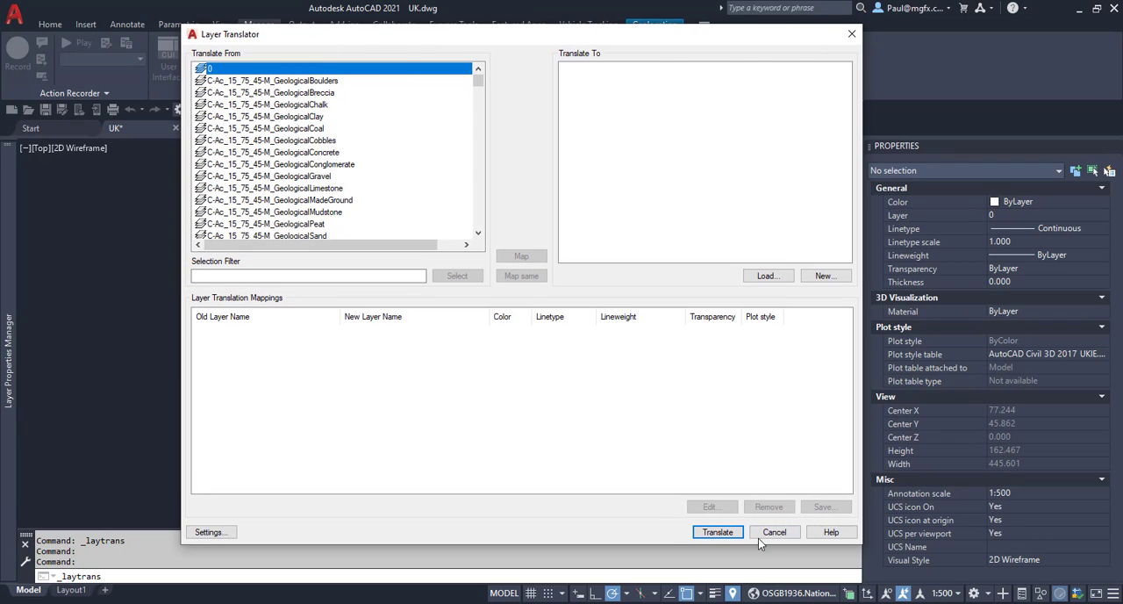
click(766, 277)
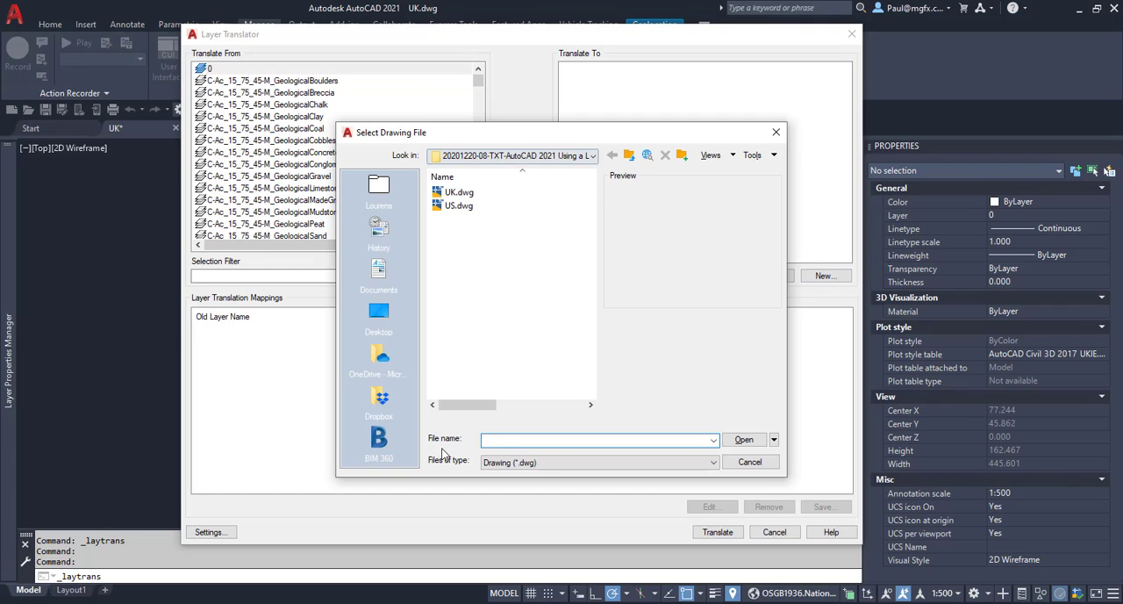
click(550, 462)
click(527, 484)
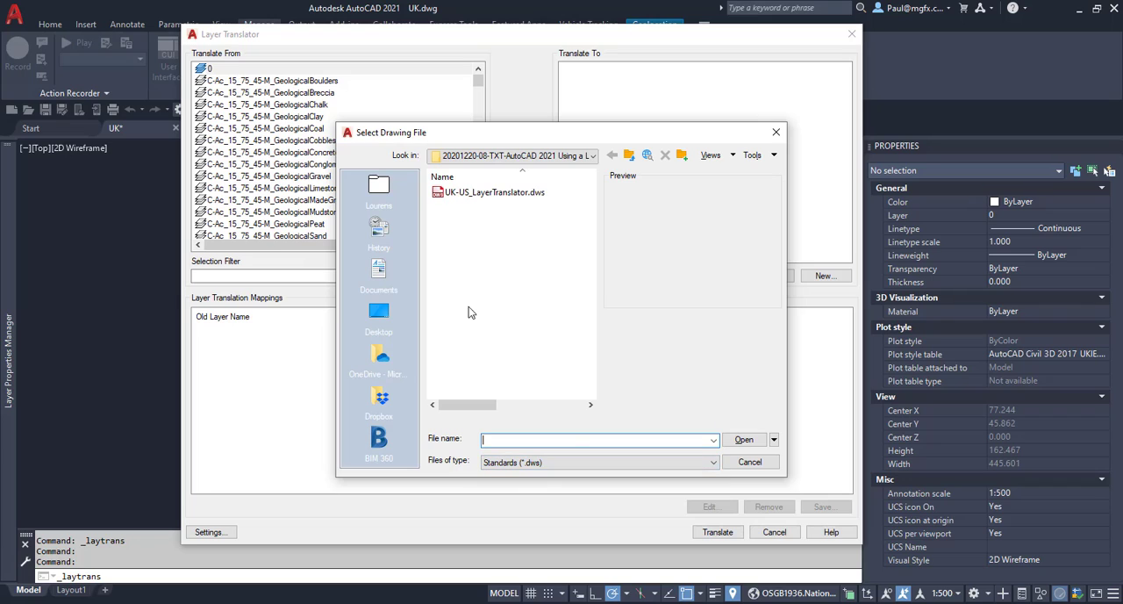
click(491, 192)
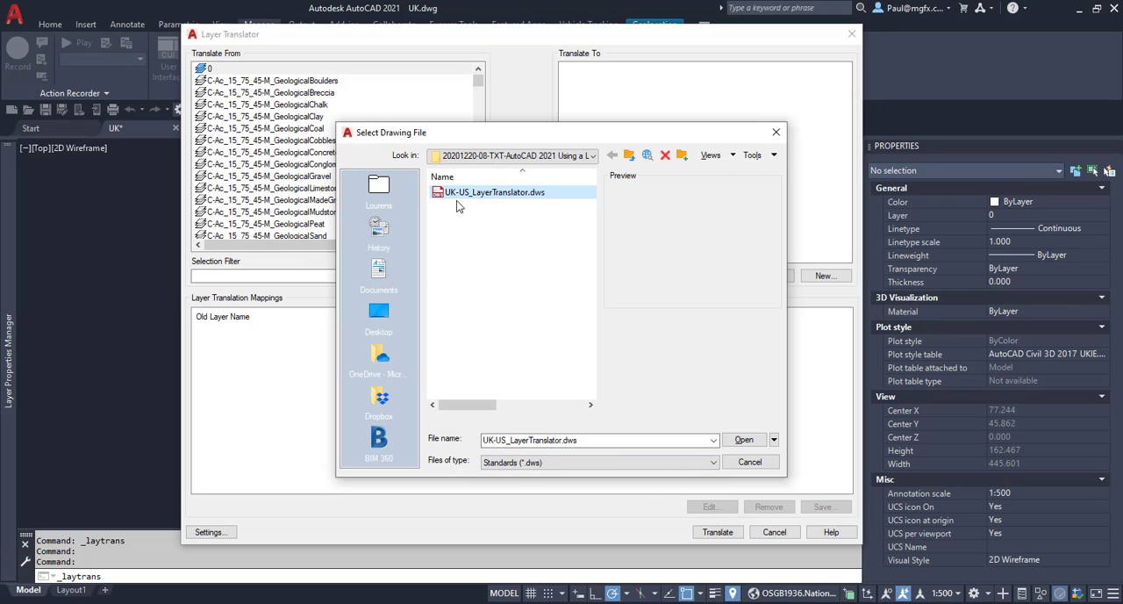
click(744, 440)
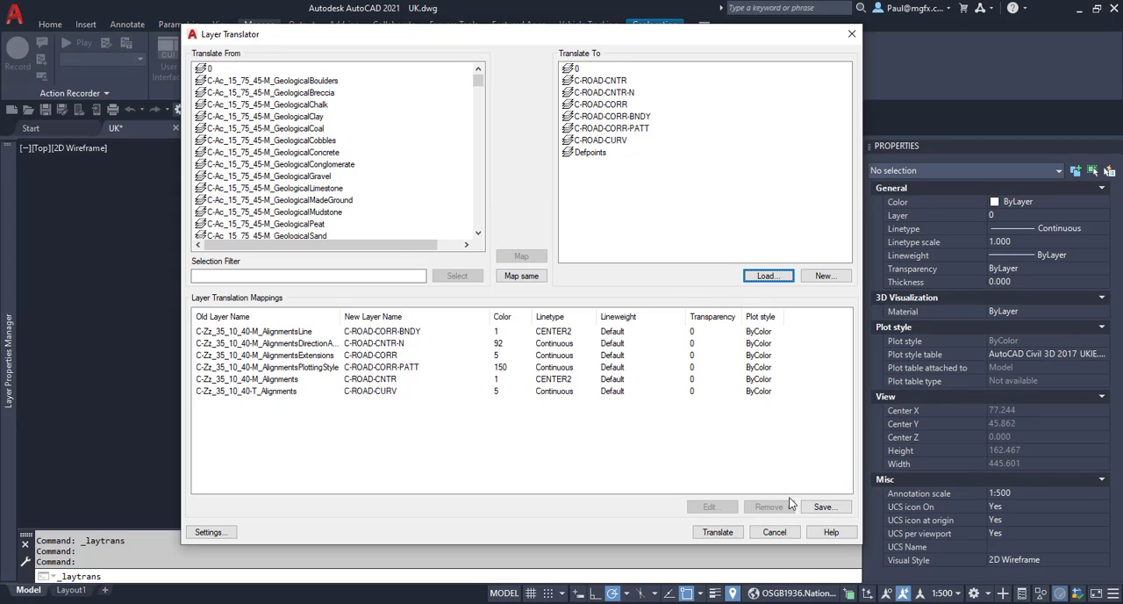
click(718, 533)
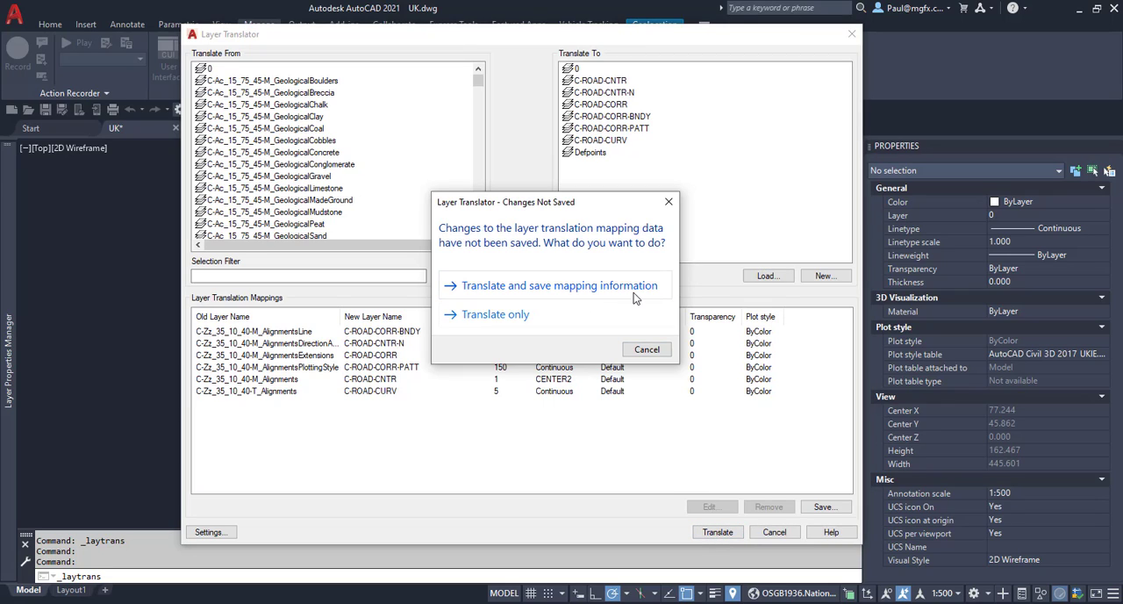
click(491, 316)
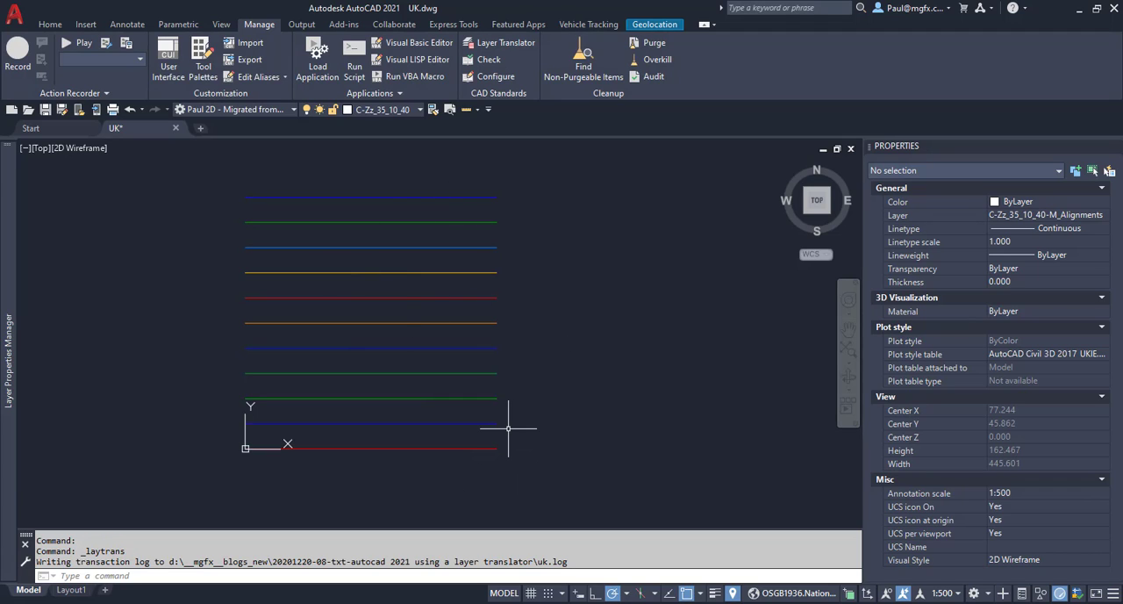
Inspect the layer properties of the lines one by one, working upward from the lowest line to the yellow one.
click(475, 441)
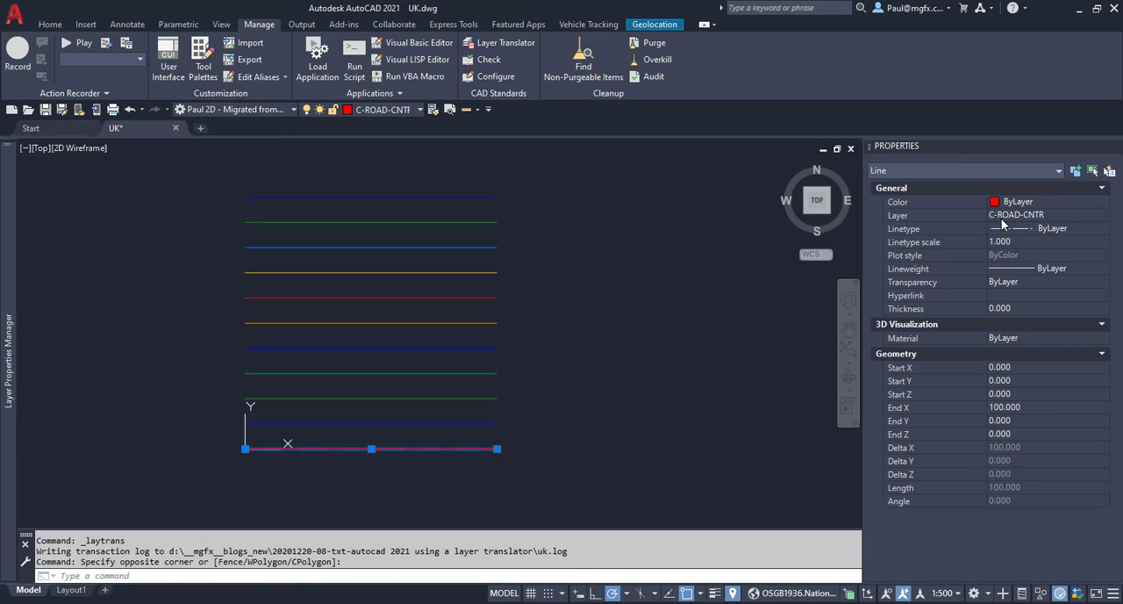
key(Escape)
drag(497, 434, 476, 402)
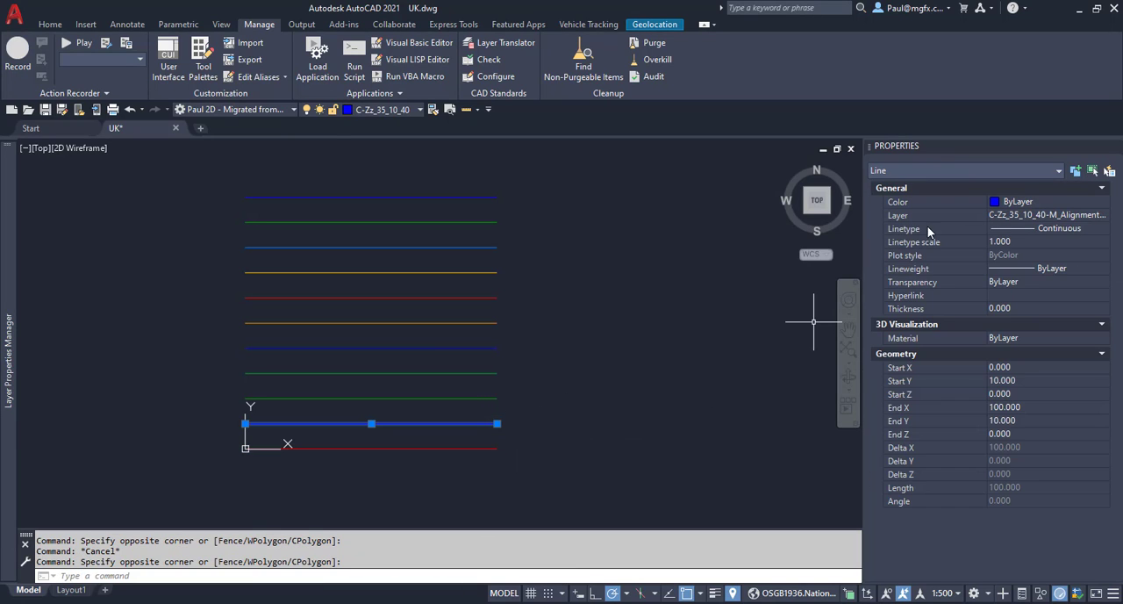
key(Escape)
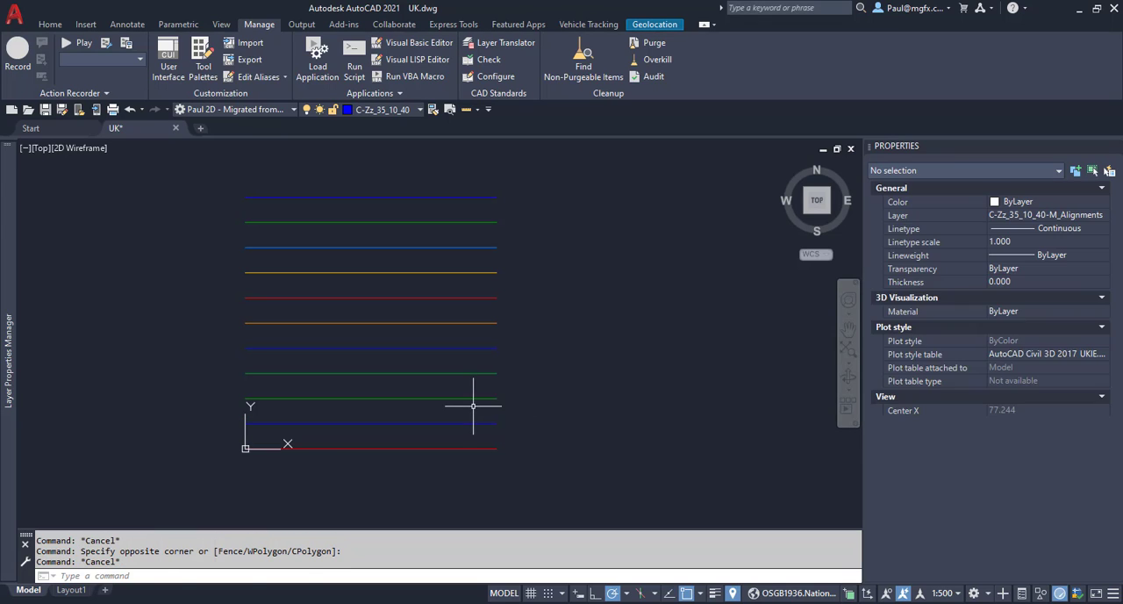
drag(477, 403, 439, 264)
key(Escape)
key(Escape)
key(Escape)
key(Escape)
key(Escape)
key(Escape)
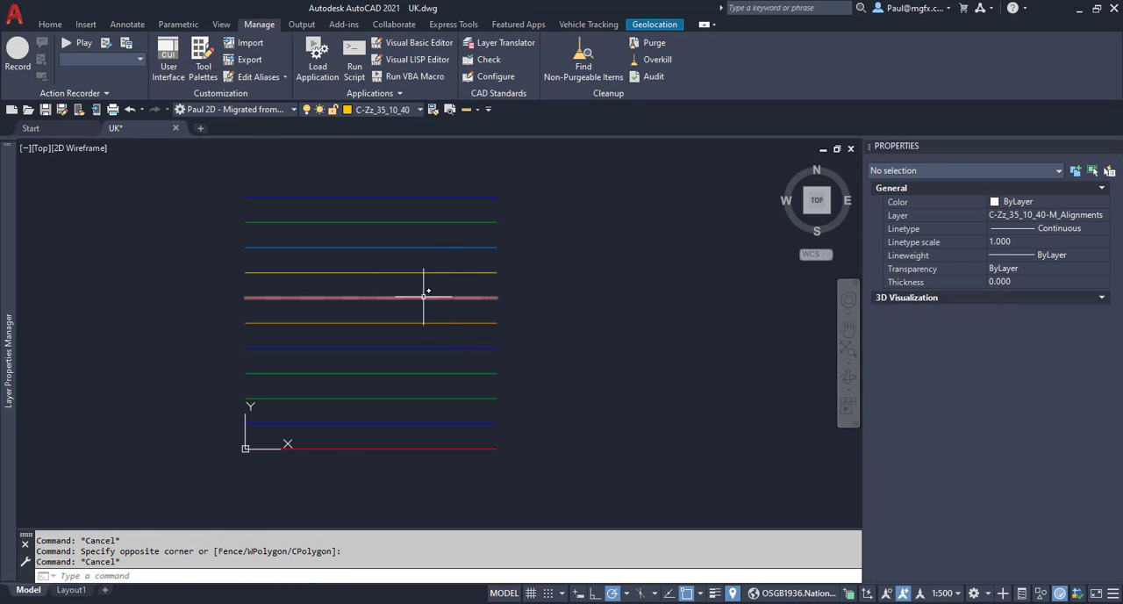
Inspect the layer properties of the three uppermost lines in the drawing one by one.
click(427, 265)
click(414, 248)
click(439, 257)
click(381, 220)
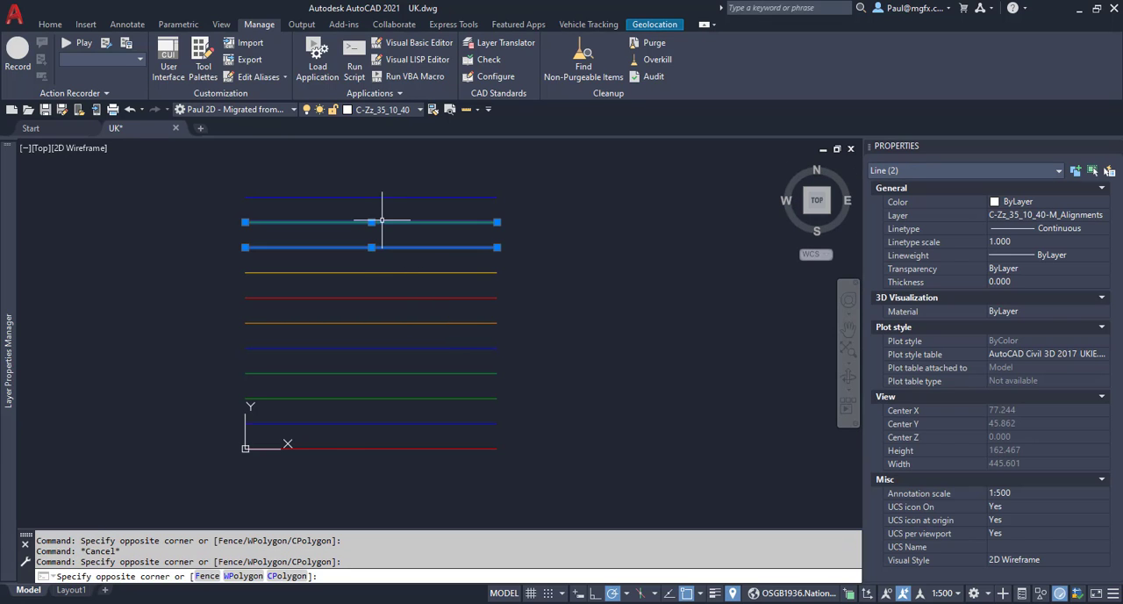
key(Escape)
click(411, 257)
click(382, 228)
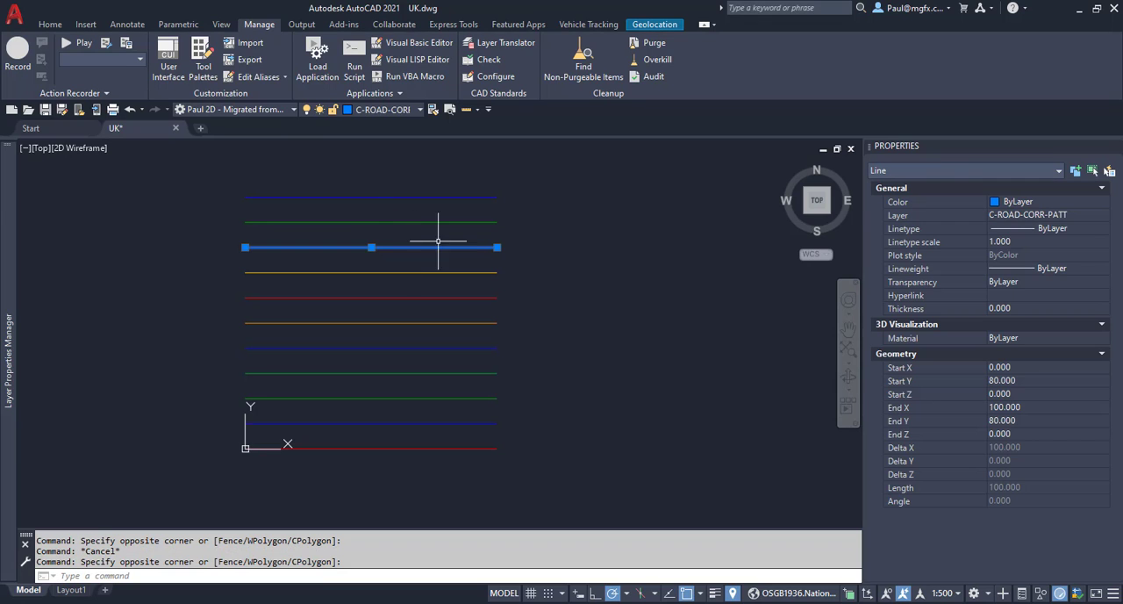
key(Escape)
click(446, 239)
click(389, 204)
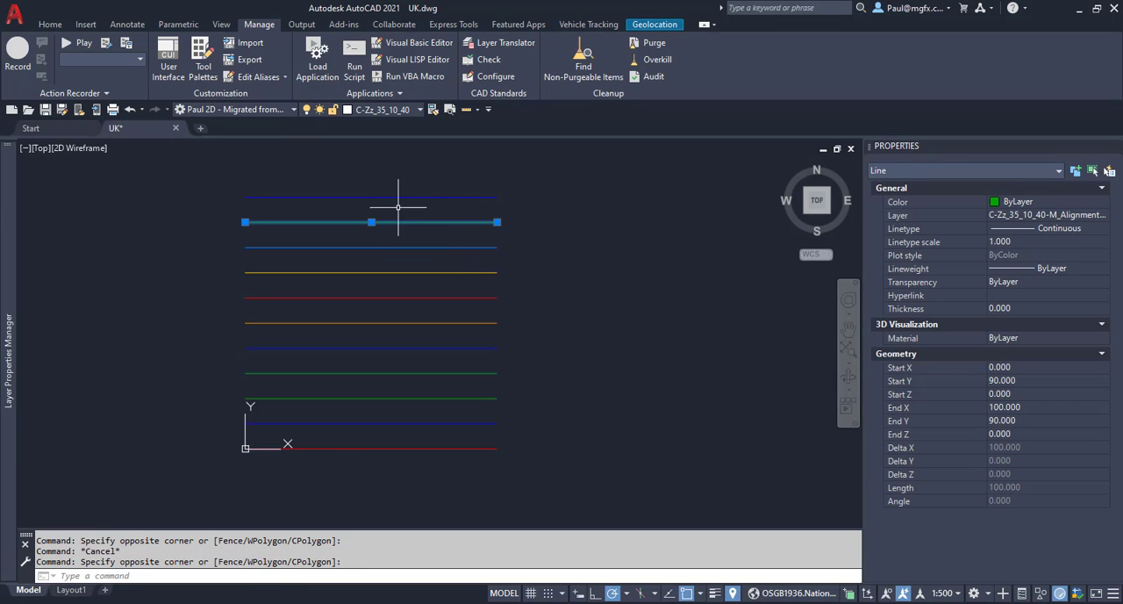
key(Escape)
click(444, 210)
click(401, 188)
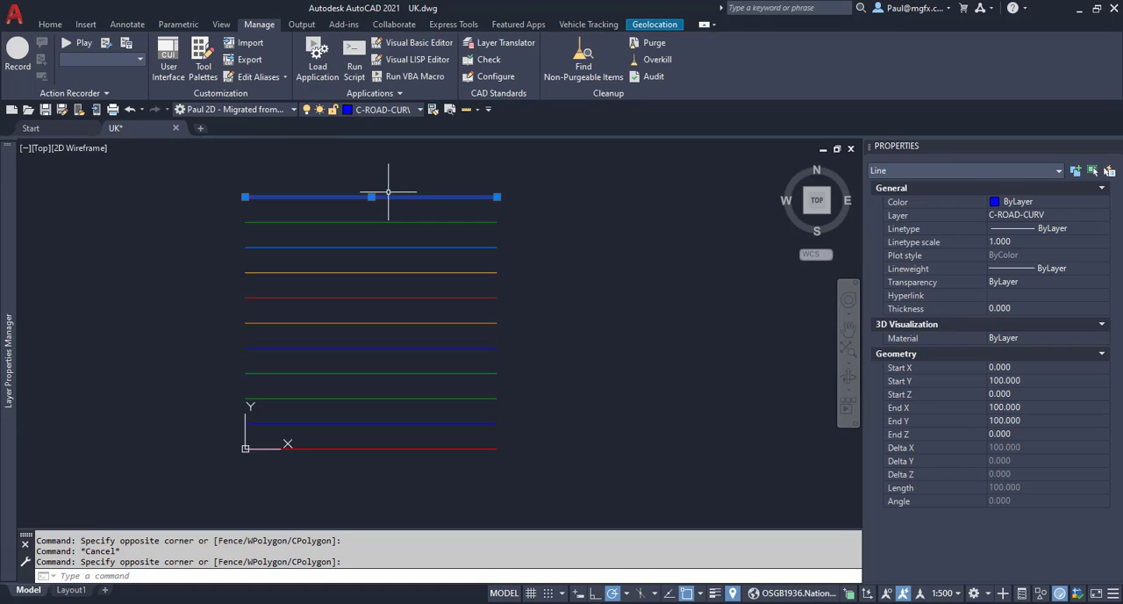
key(Escape)
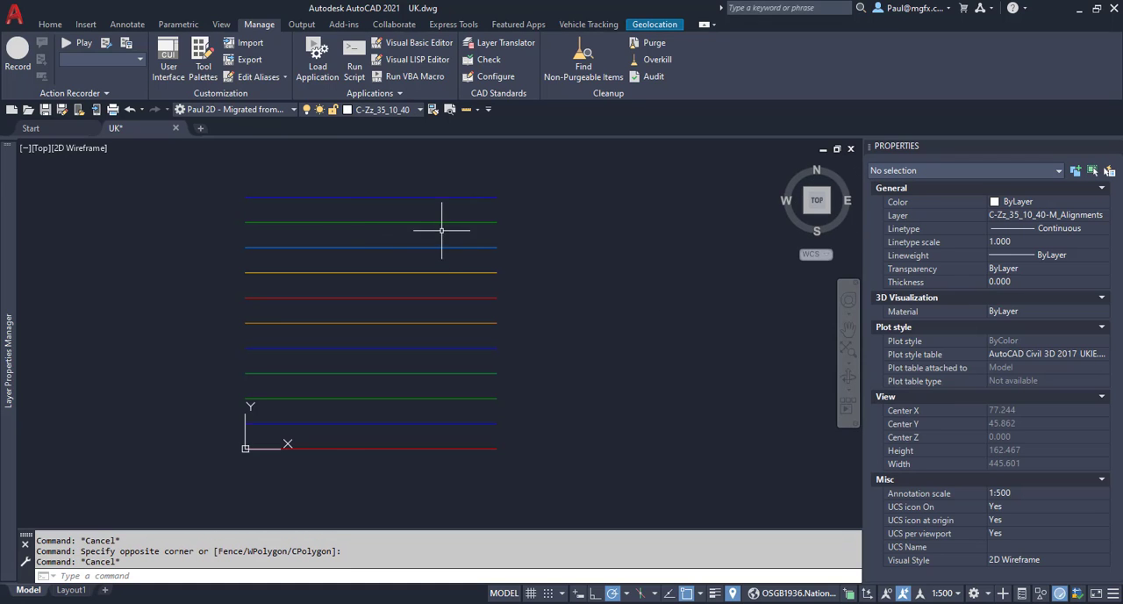
click(470, 223)
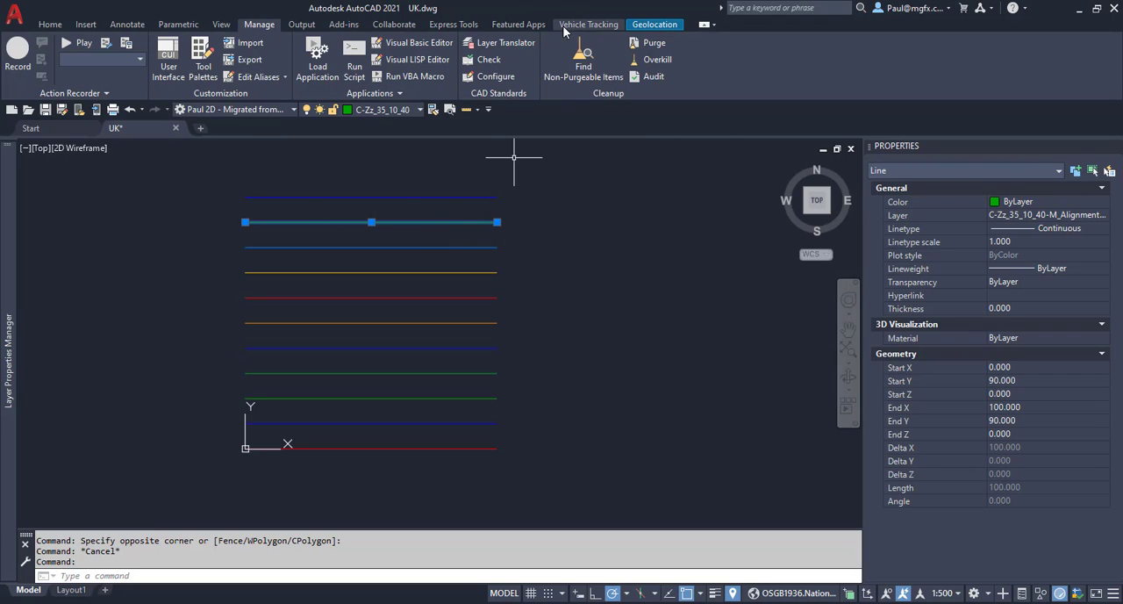
click(497, 46)
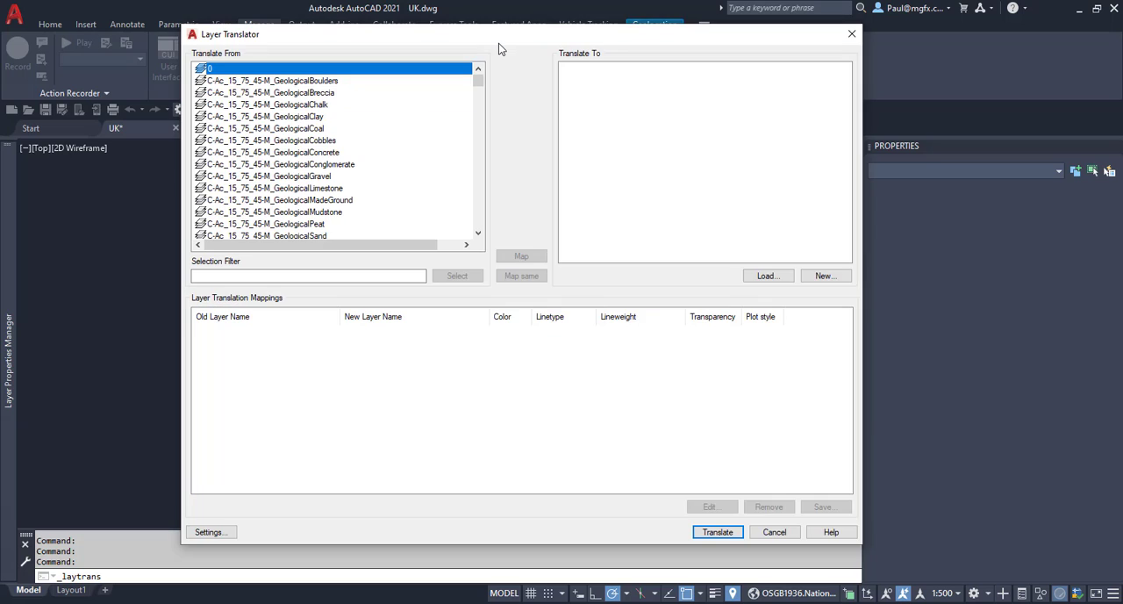
key(Escape)
Select the green line second from the top of the drawing and widen the Properties palette to read its full layer name.
click(408, 234)
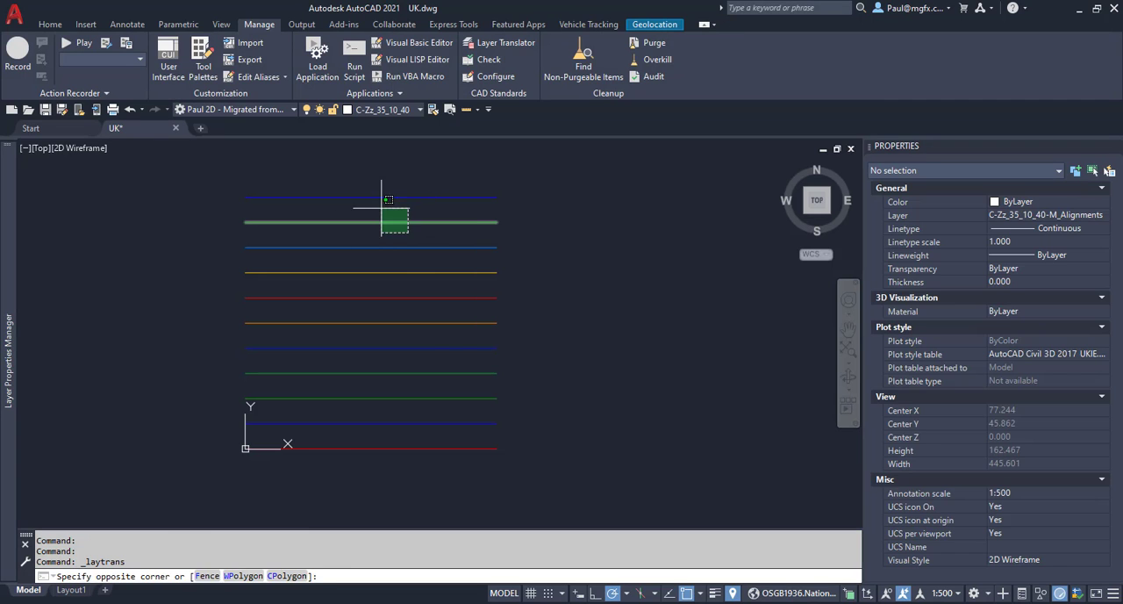
click(380, 208)
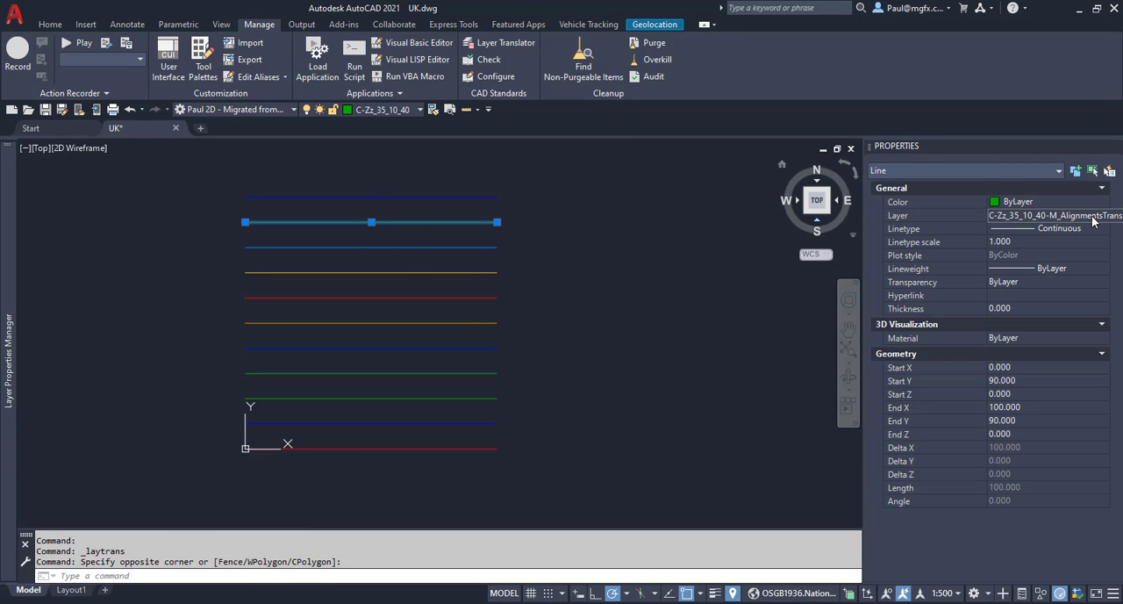
click(860, 218)
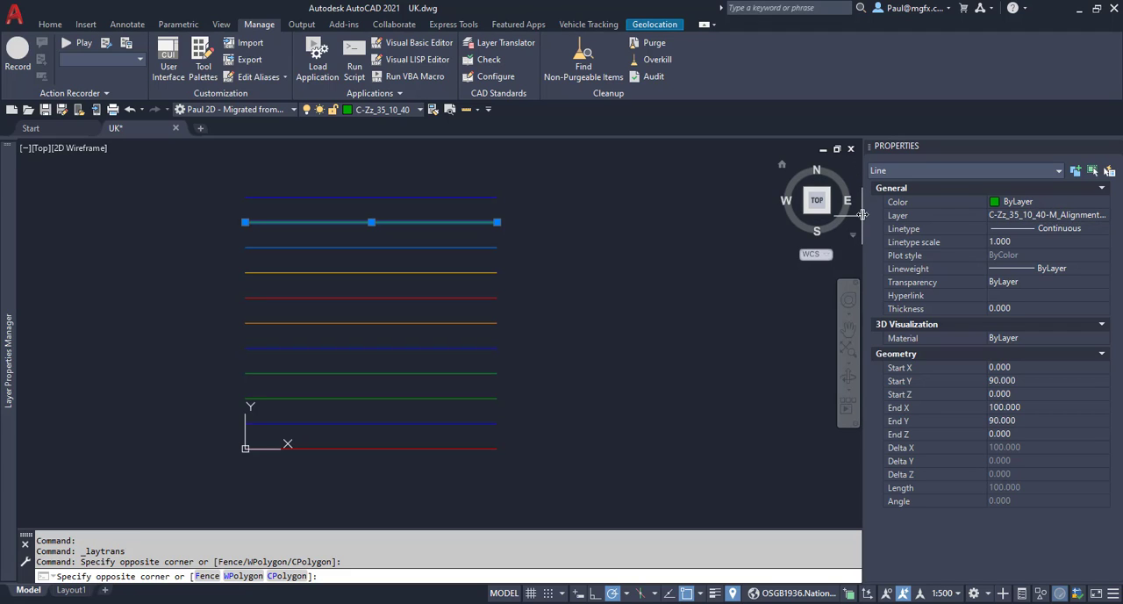
drag(862, 214, 687, 218)
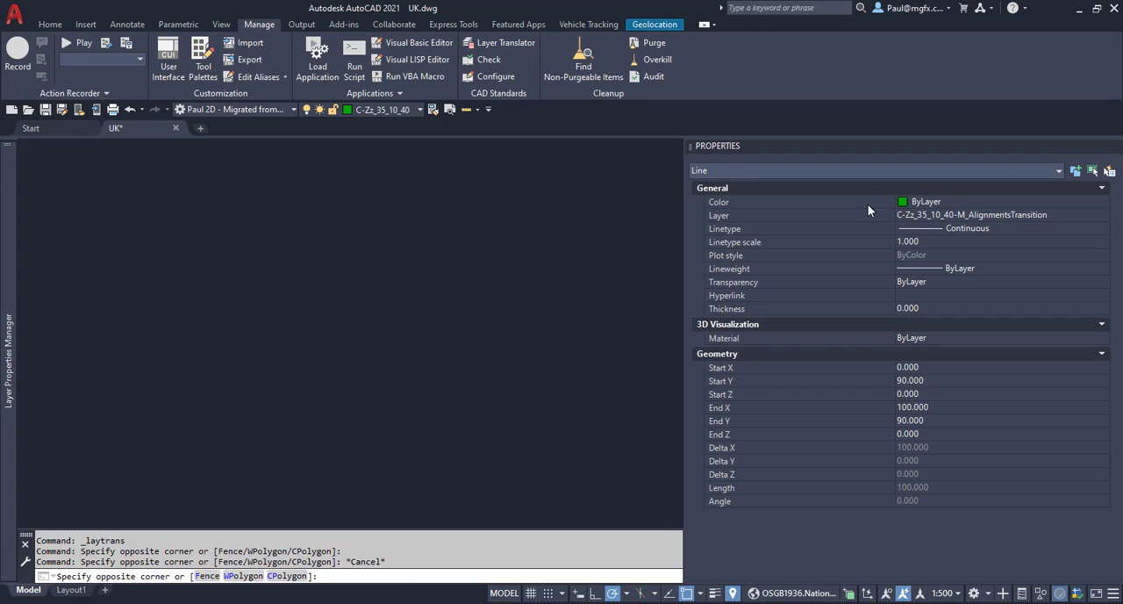
click(466, 322)
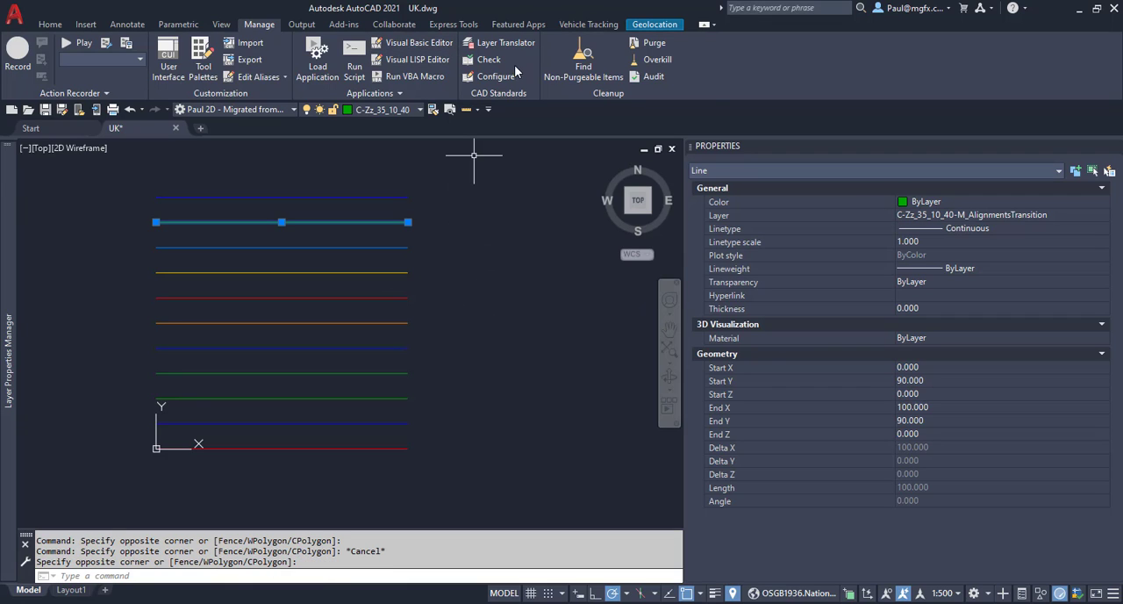
Reopen the Layer Translator and load the layers and mappings from the standards file UK-US_LayerTranslator.dws.
click(505, 46)
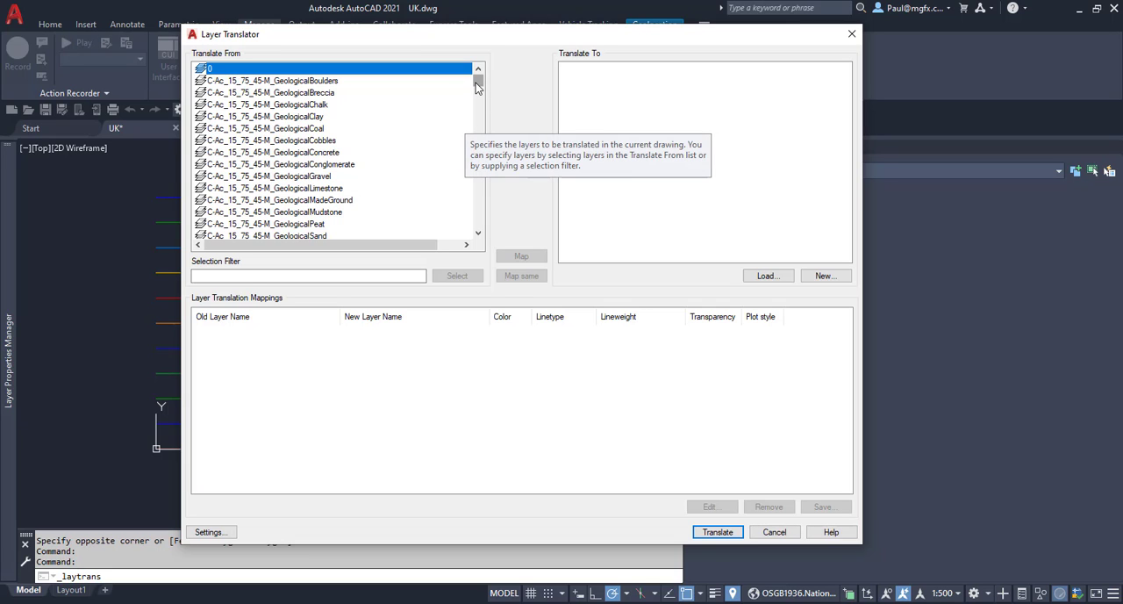
mouse_move(478, 80)
mouse_down()
mouse_move(479, 116)
mouse_move(480, 81)
mouse_up()
click(772, 275)
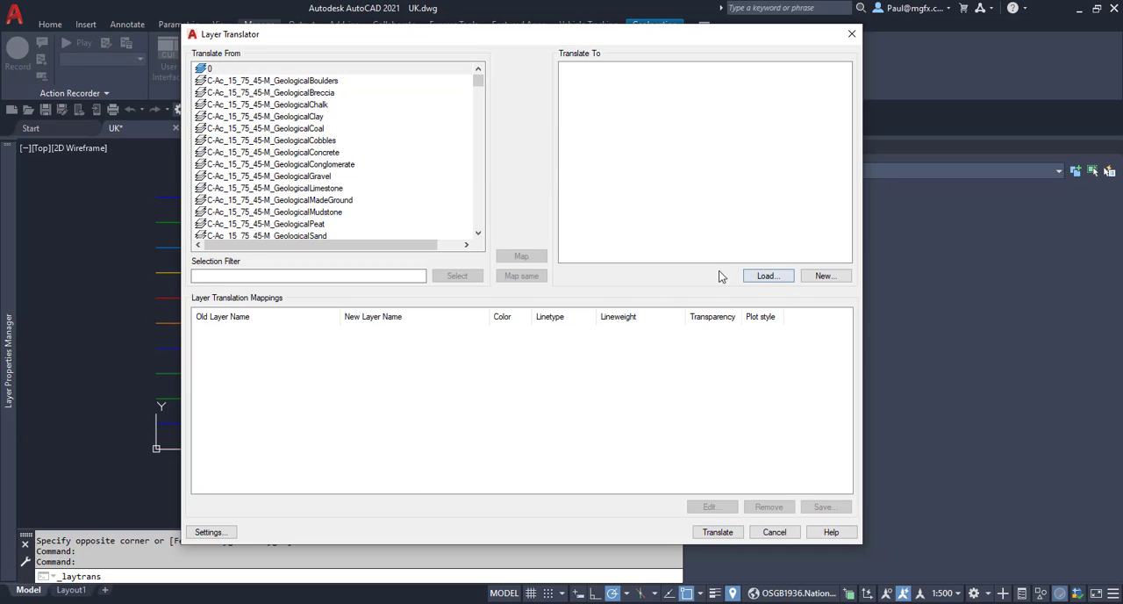
click(479, 193)
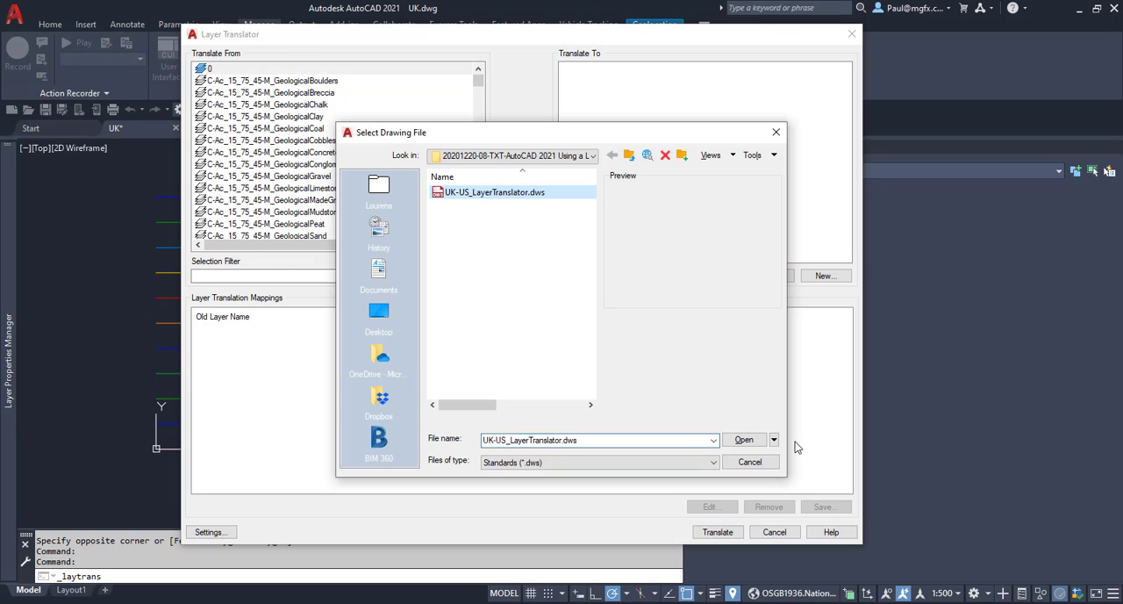
click(743, 440)
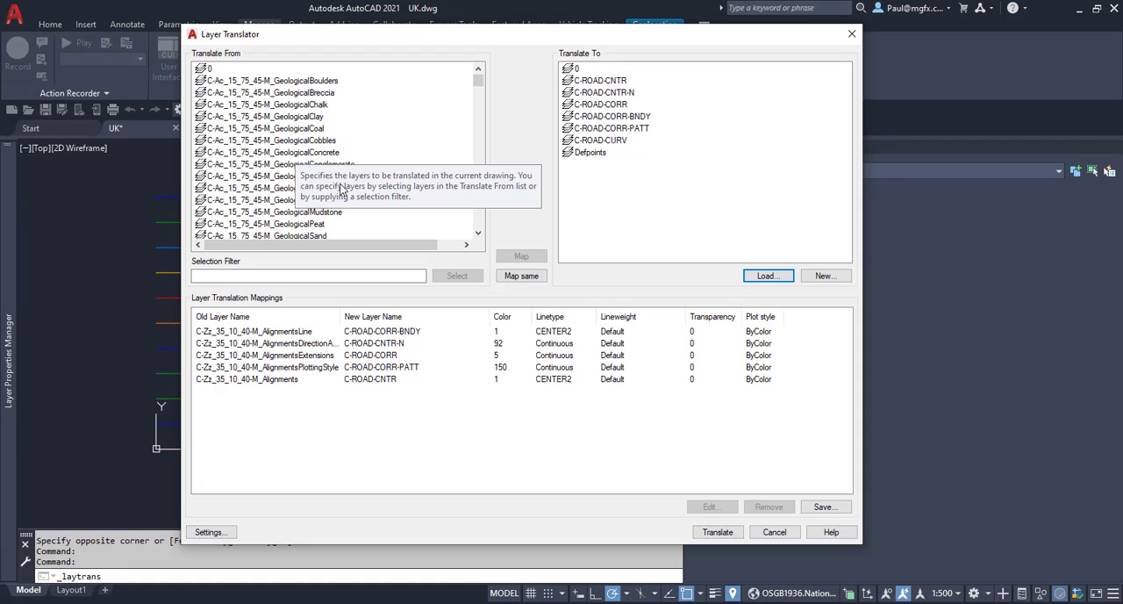
Look through the source layer list for the C-Zz_35_10_40-M alignment layers that are not yet mapped.
scroll(277, 173, down, 10)
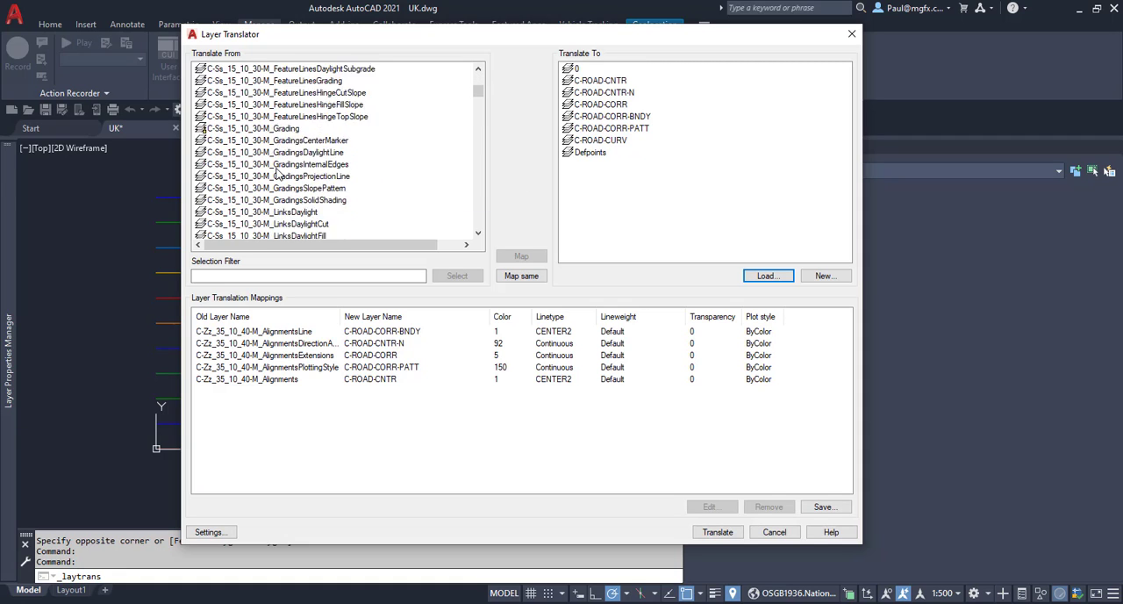
scroll(278, 173, down, 5)
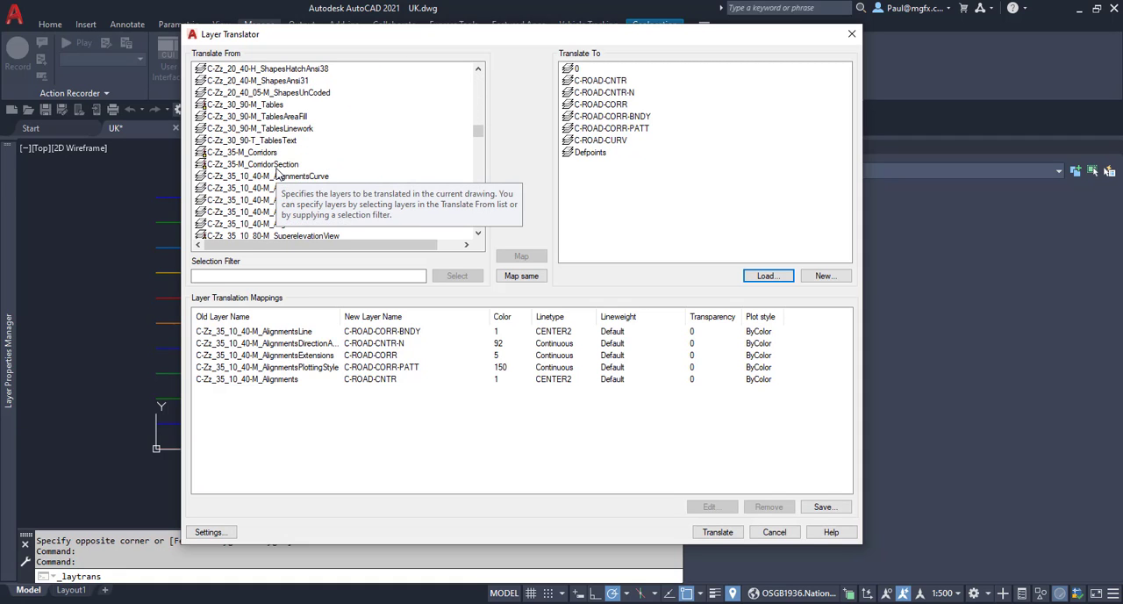
scroll(269, 209, down, 4)
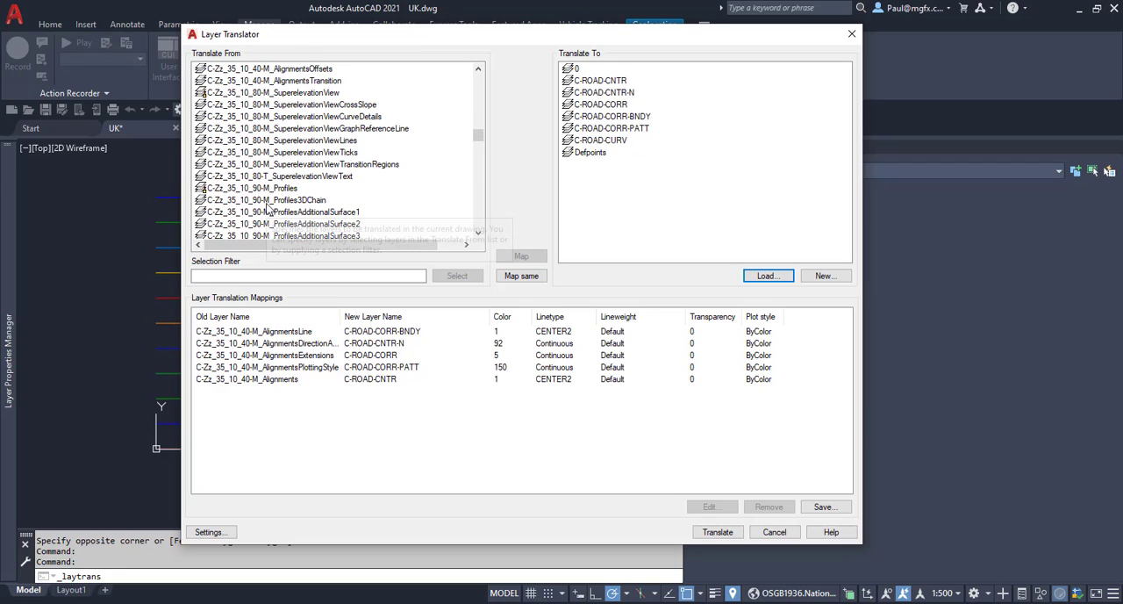
scroll(269, 208, down, 8)
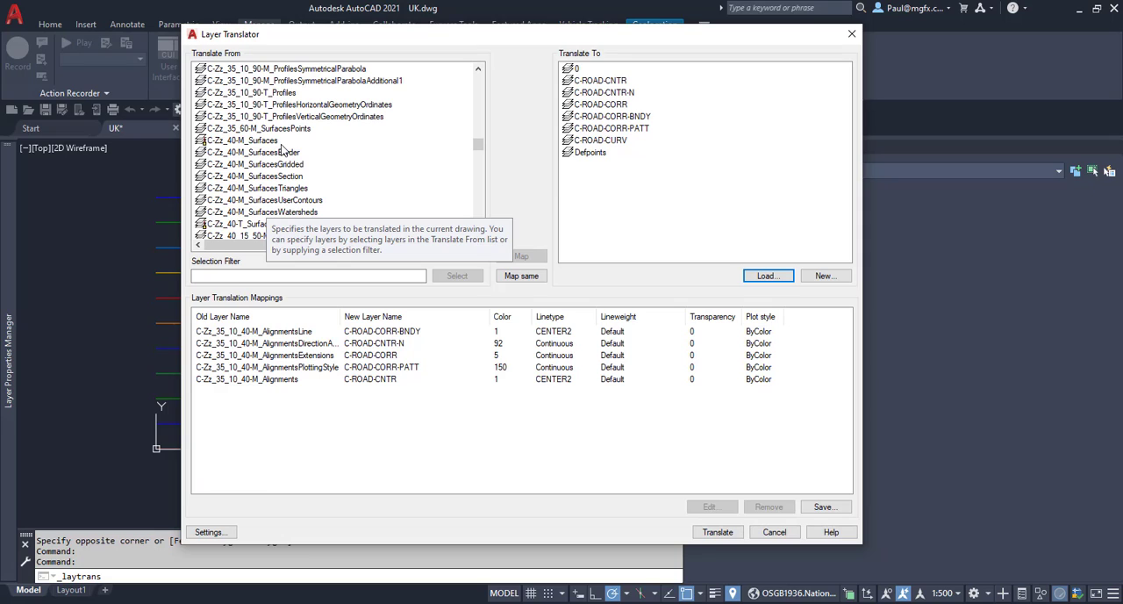
scroll(282, 151, up, 2)
scroll(298, 152, up, 5)
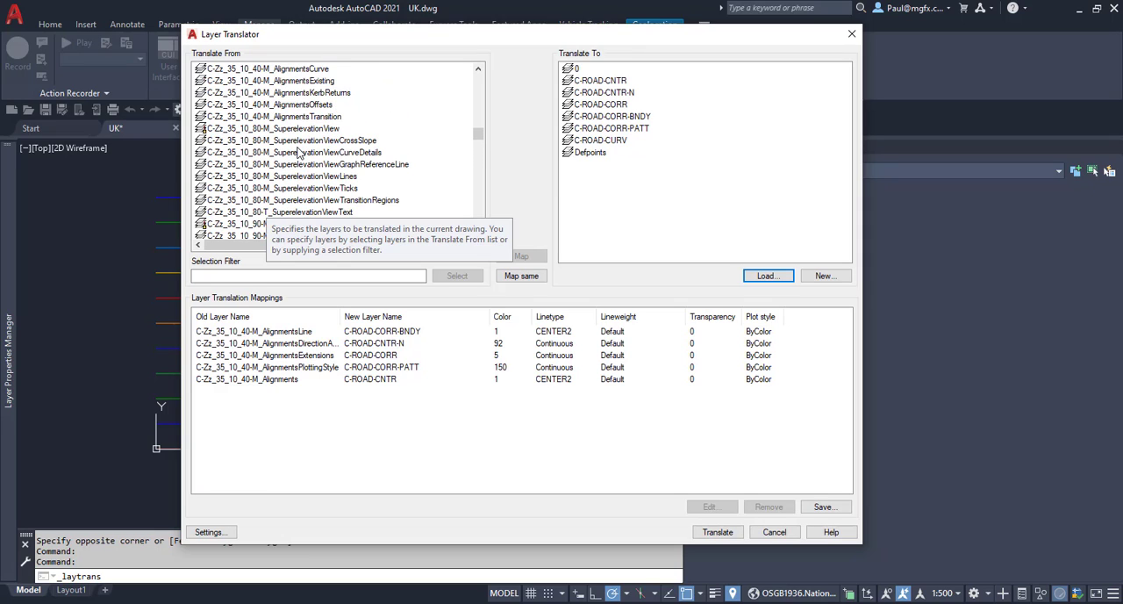
scroll(298, 153, up, 1)
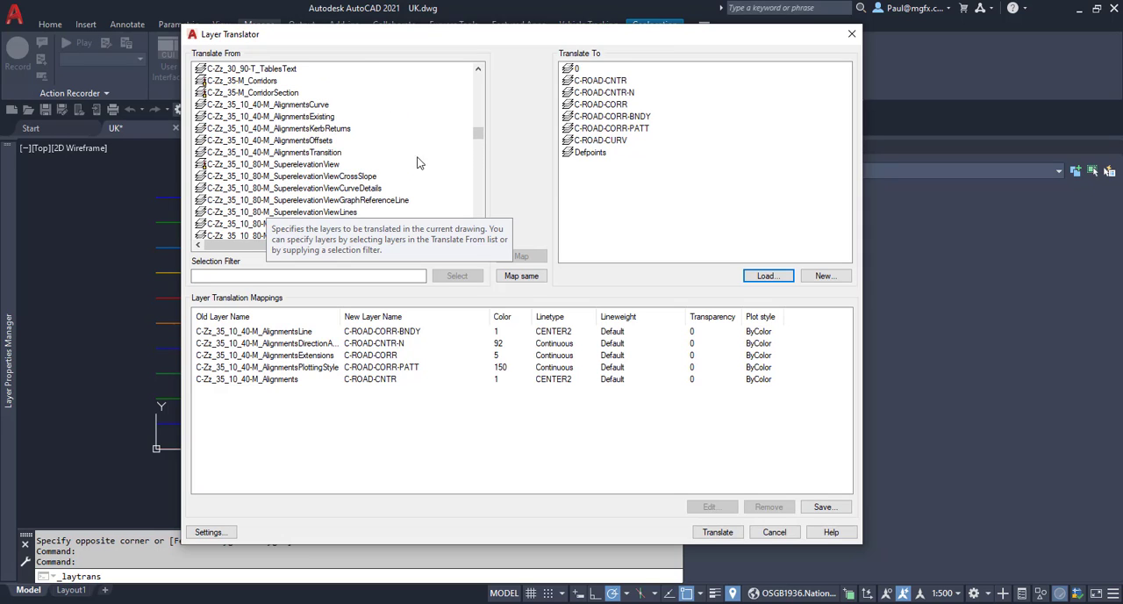
Look through the superelevation and profile layers in the source layer list and close the Layer Translator without translating.
click(314, 176)
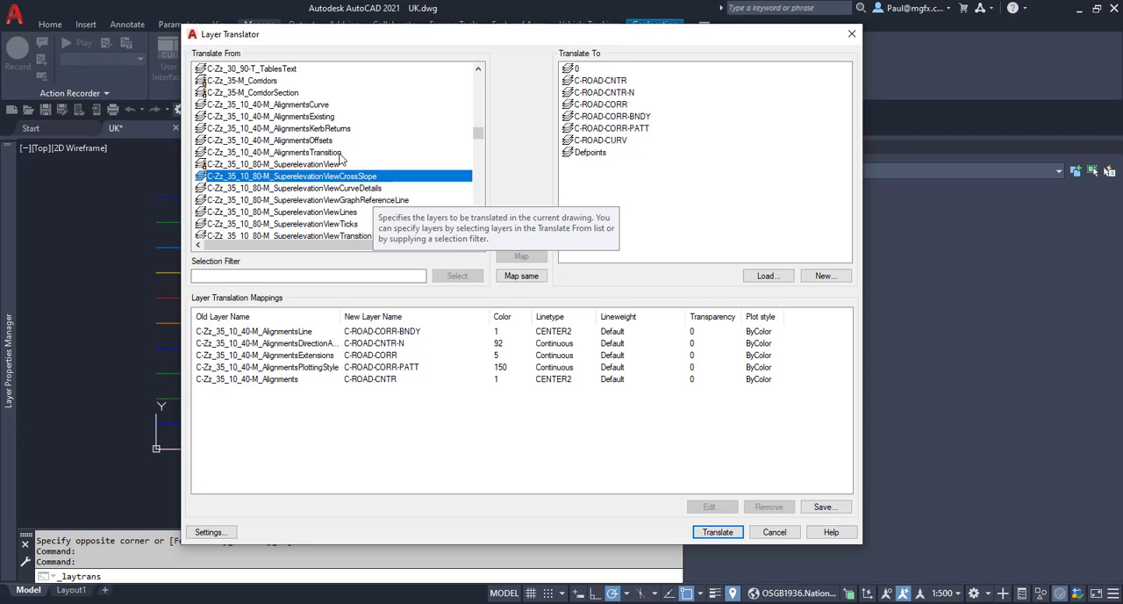
mouse_move(322, 43)
mouse_down()
mouse_move(417, 545)
mouse_move(397, 301)
mouse_move(335, 91)
mouse_up()
scroll(299, 254, down, 1)
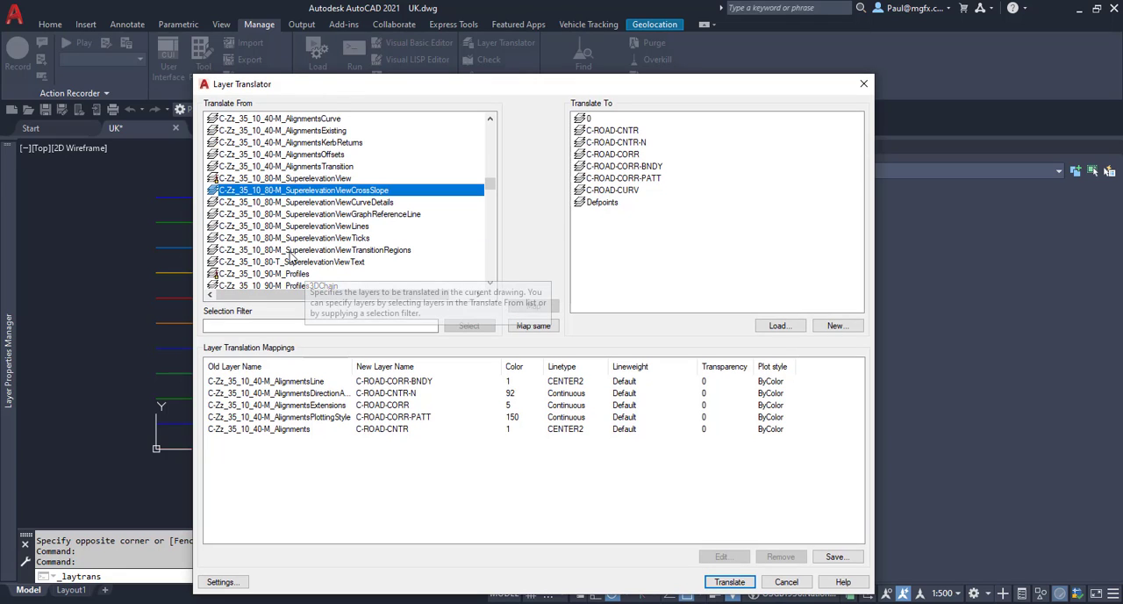
scroll(270, 226, down, 4)
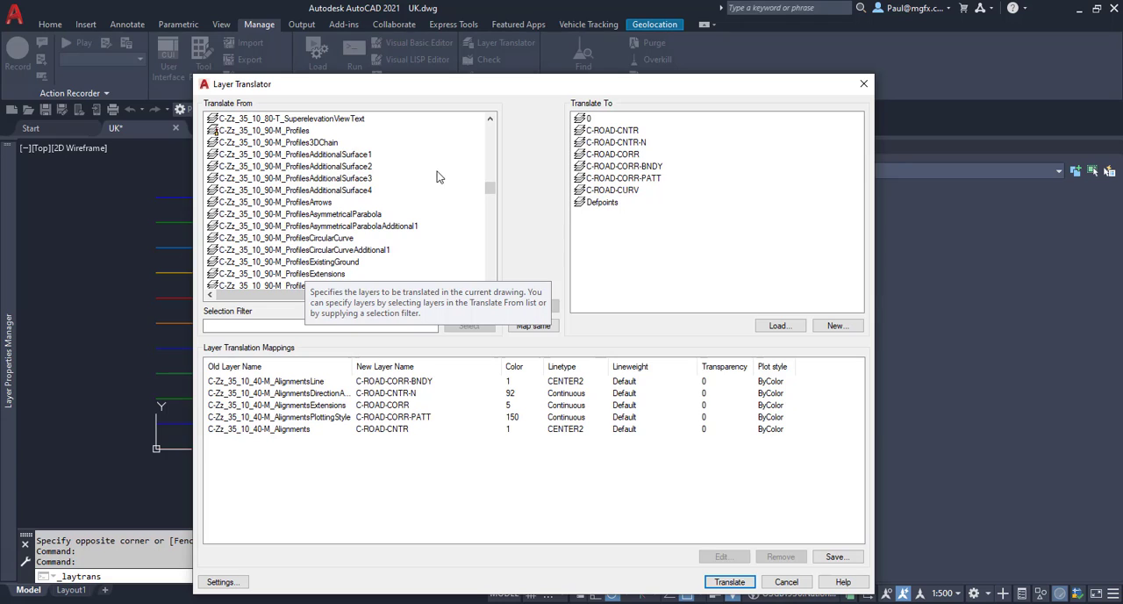
click(863, 85)
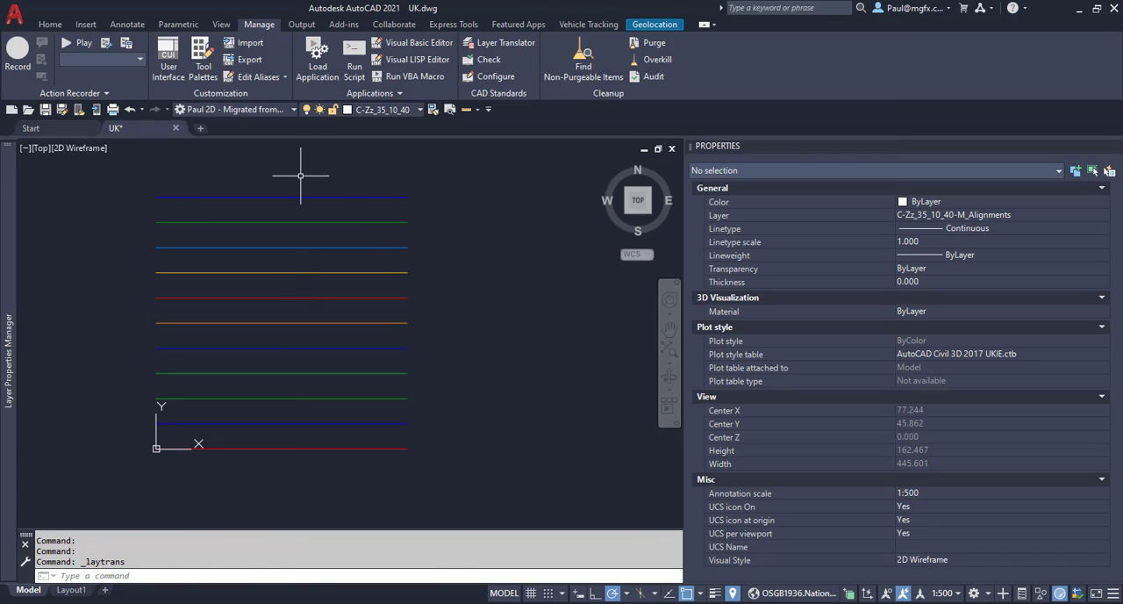
Check which layer the green line second from the top of the drawing is on, leaving it unchanged, and deselect the line.
click(326, 238)
click(266, 208)
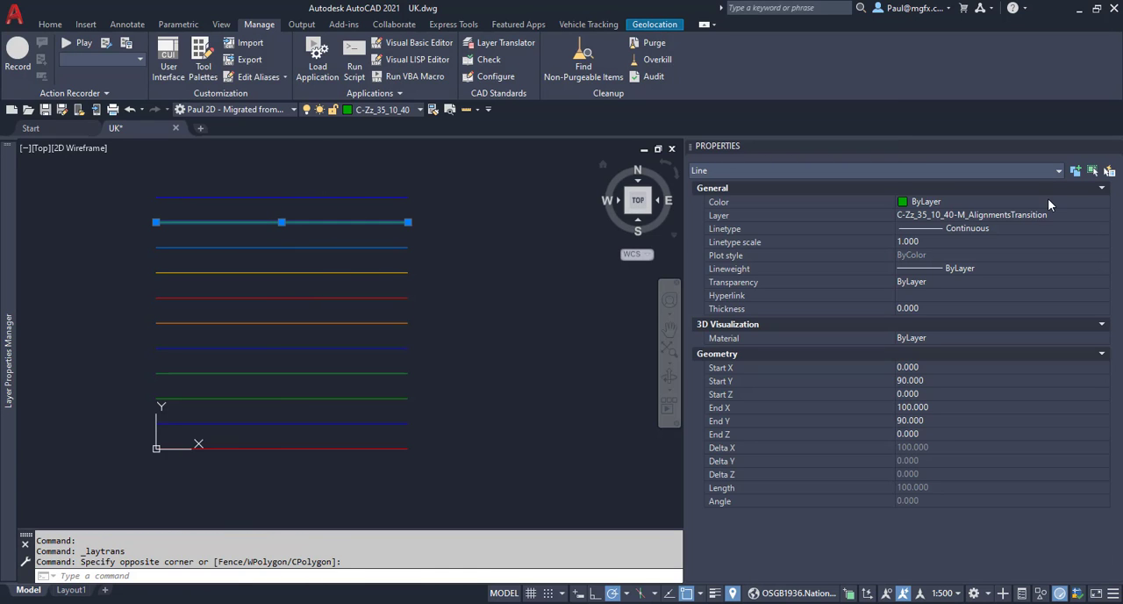
click(1092, 220)
click(1103, 218)
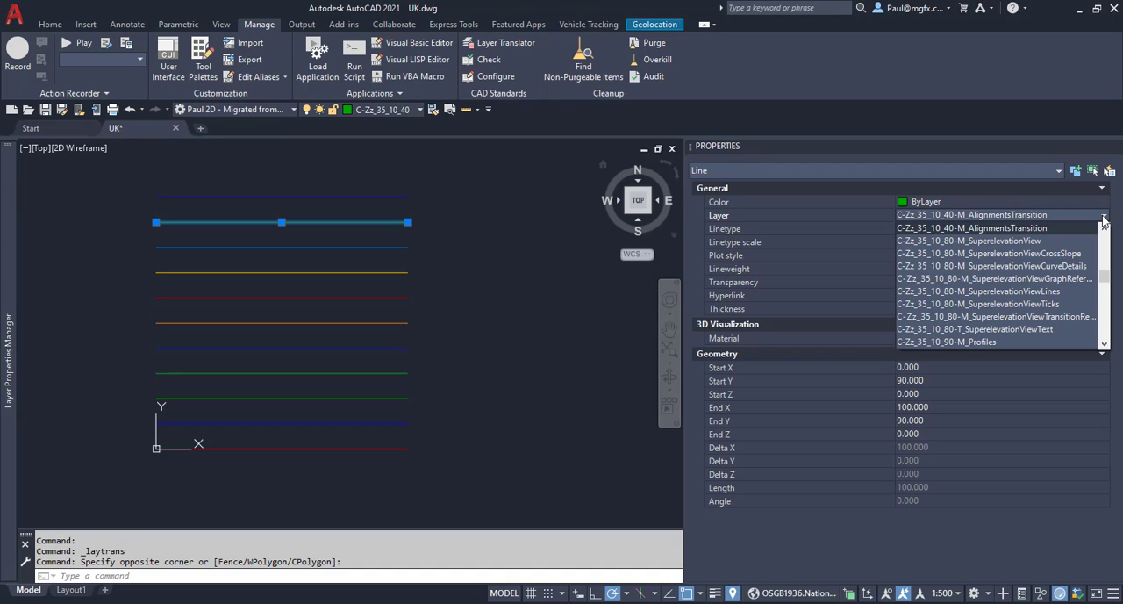
key(Escape)
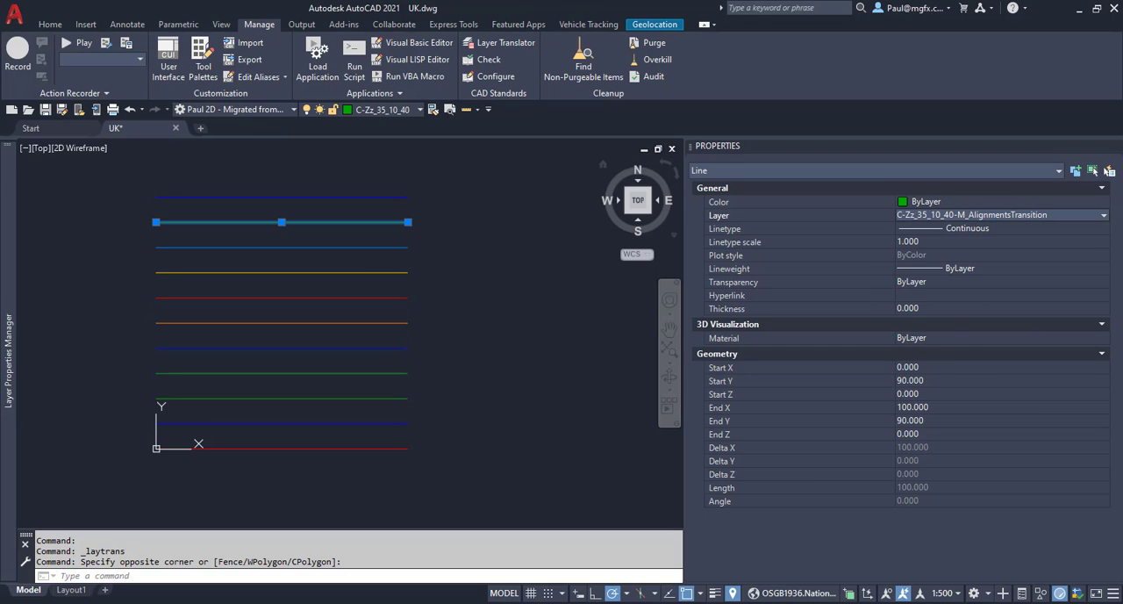
key(Escape)
Open the Layer Translator again and load the saved mappings from UK-US_LayerTranslator.dws.
click(518, 44)
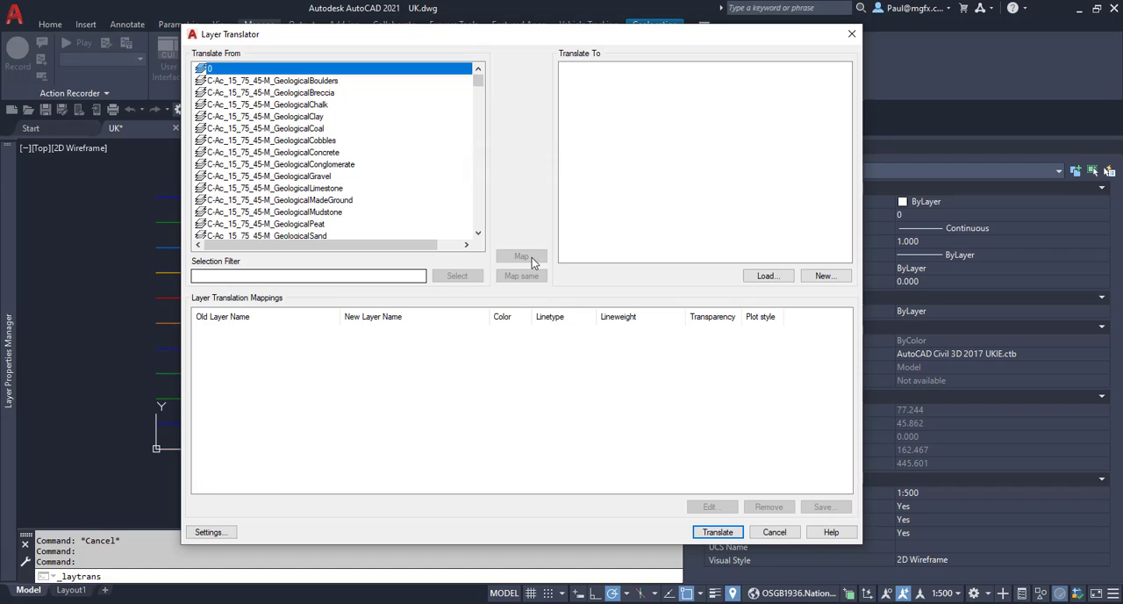
click(765, 276)
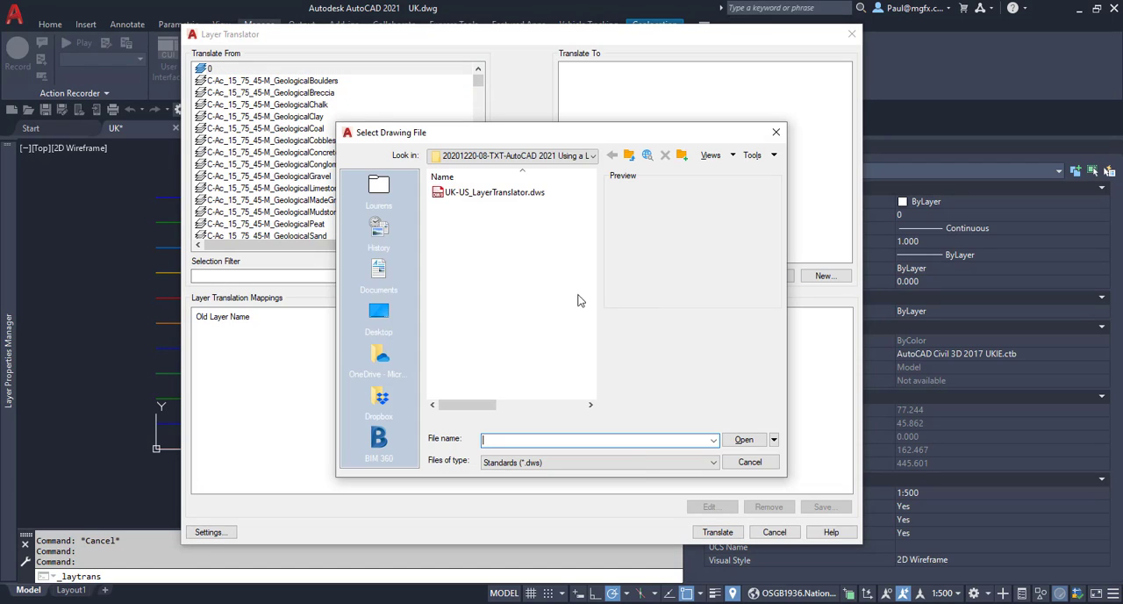
click(492, 192)
click(743, 439)
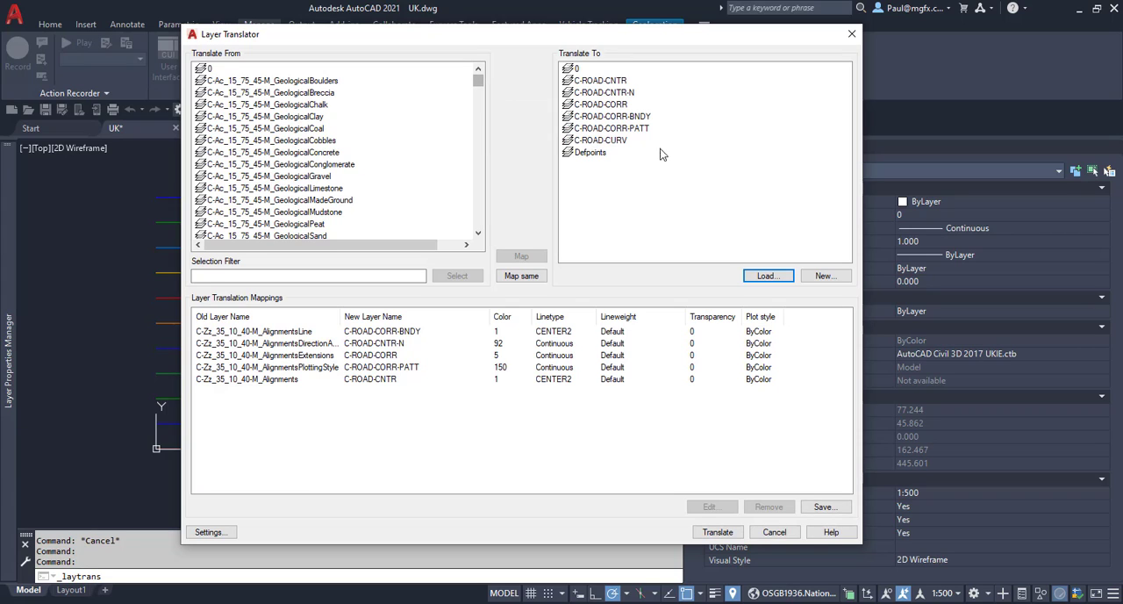
Load the target layers of the drawing US.dwg into the Layer Translator as well, using the Drawing (*.dwg) file type.
click(766, 277)
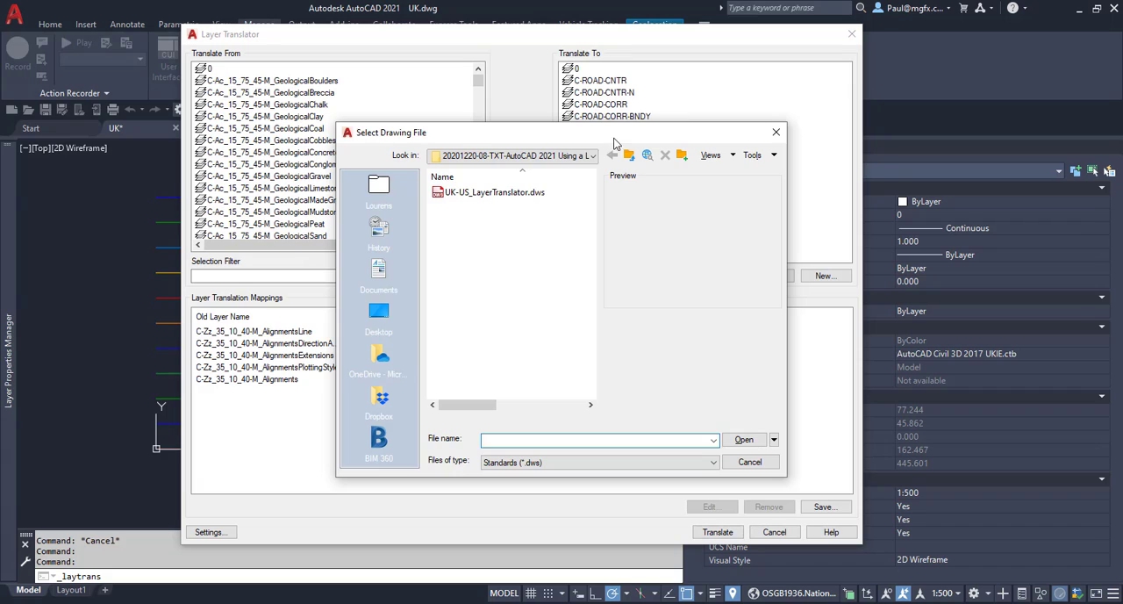
drag(614, 138, 235, 189)
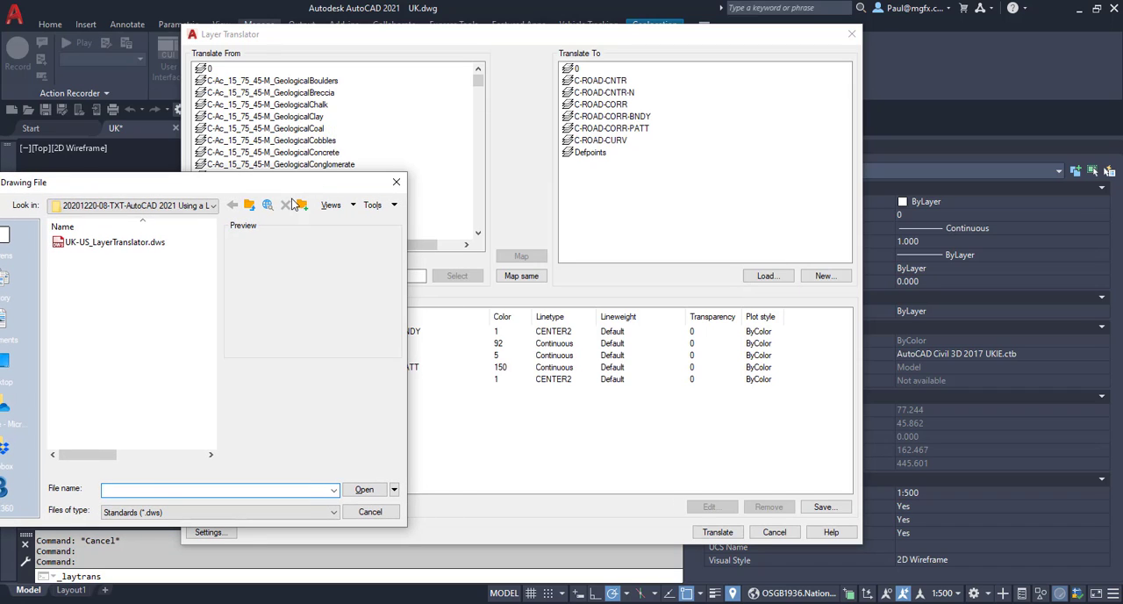
drag(306, 185, 681, 169)
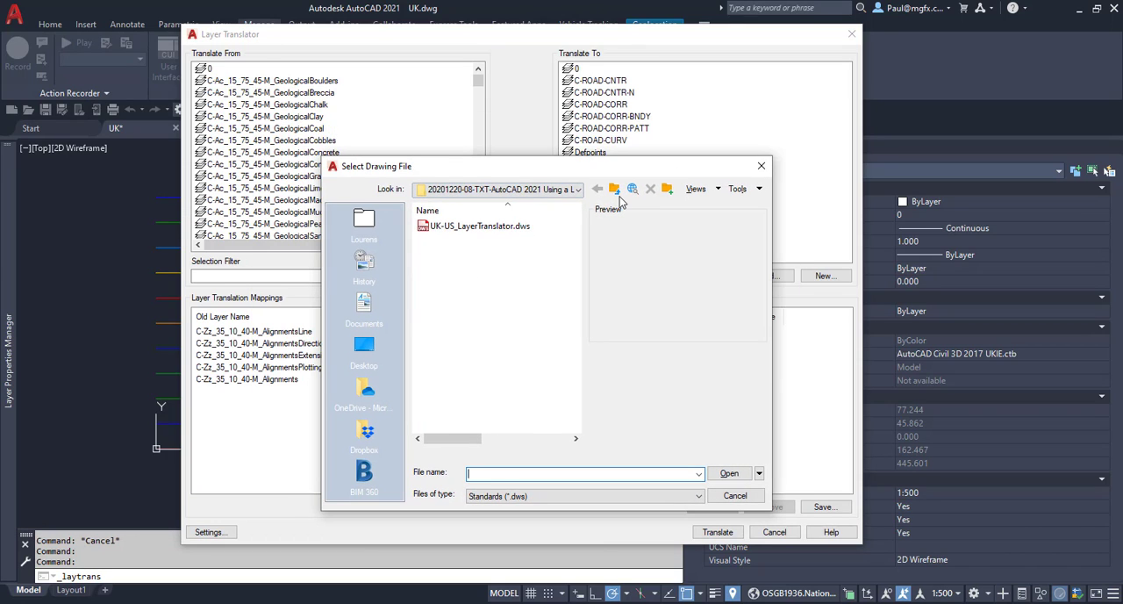
click(522, 496)
click(518, 518)
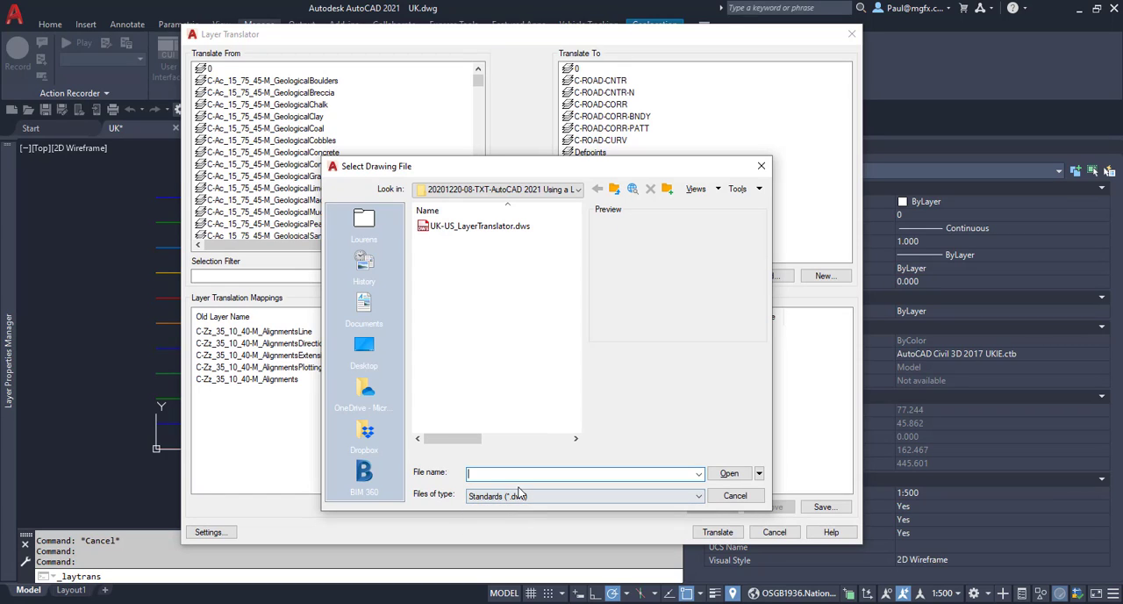
click(521, 496)
click(509, 509)
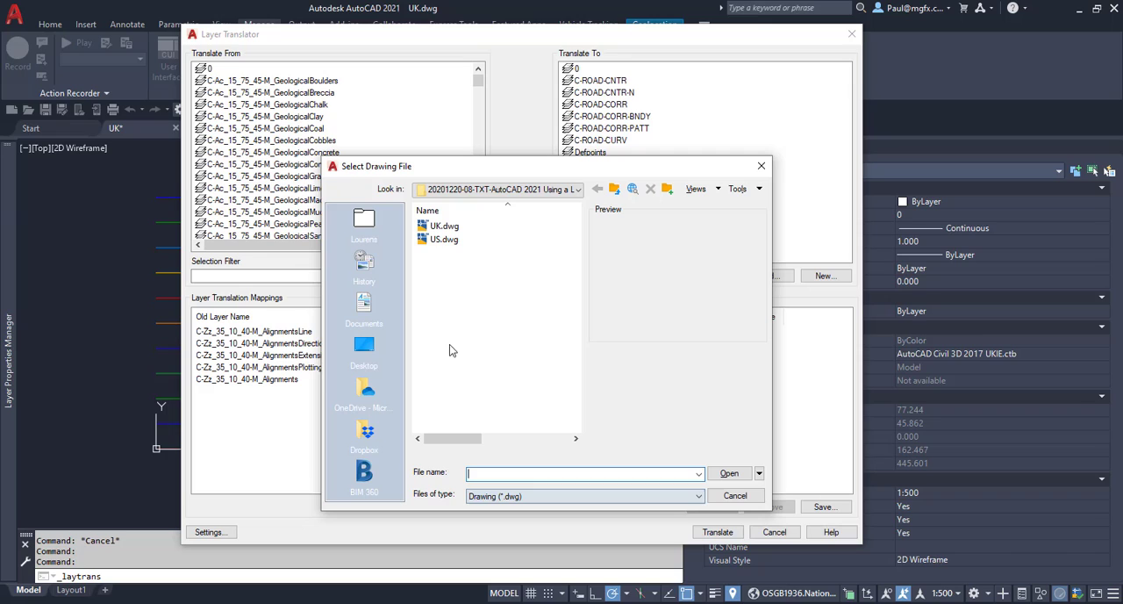
click(444, 240)
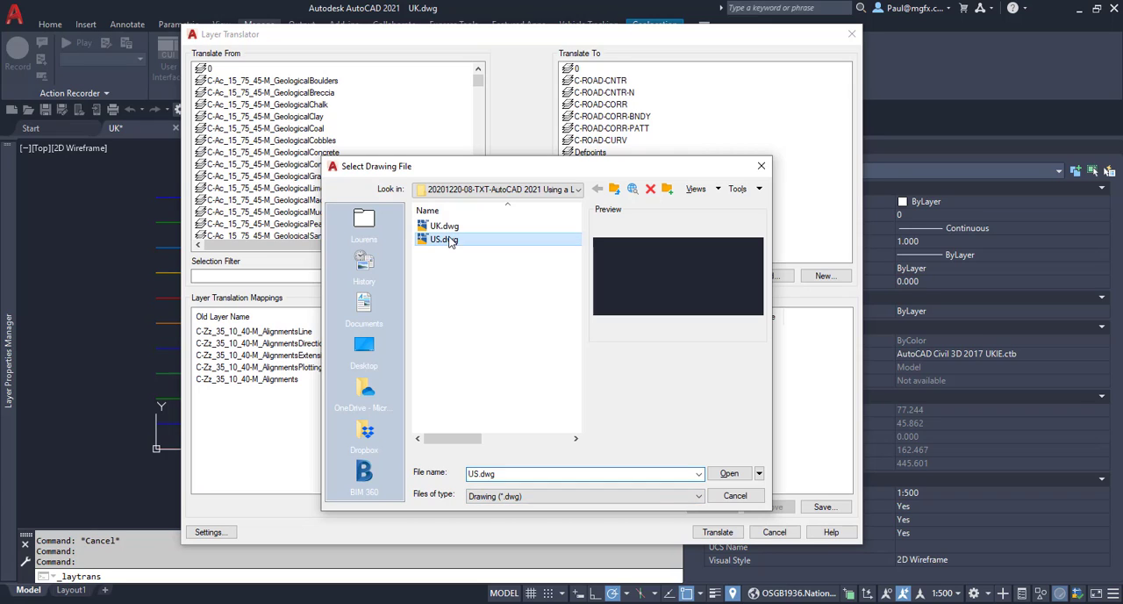
click(730, 474)
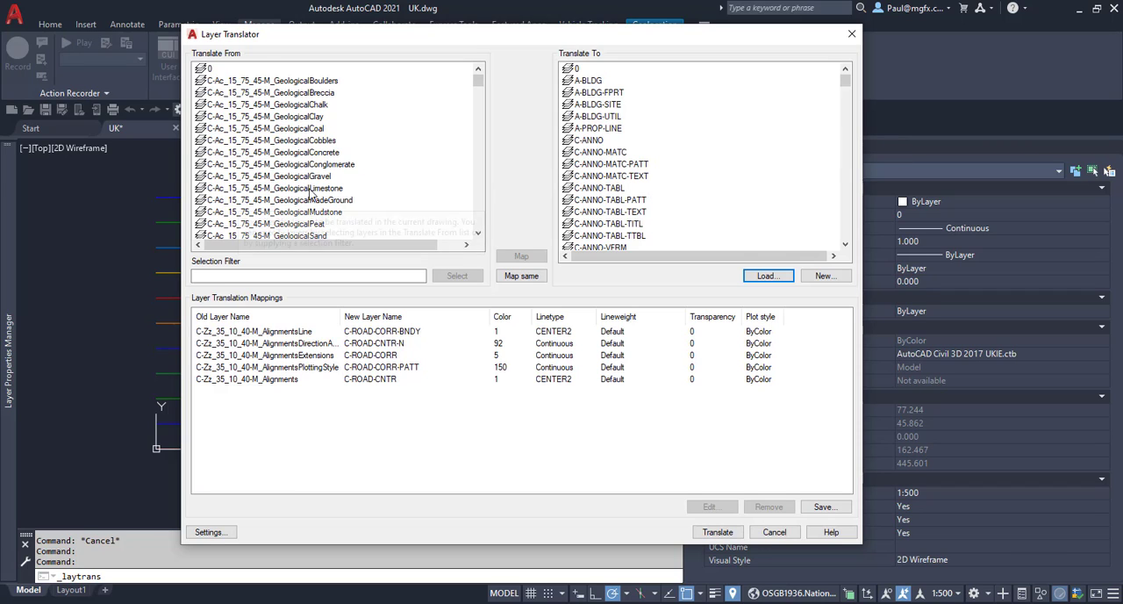
Map the source layer C-Zz_35_10_40-M_AlignmentsTransition to the target layer C-ROAD.
scroll(273, 193, down, 10)
scroll(274, 180, down, 5)
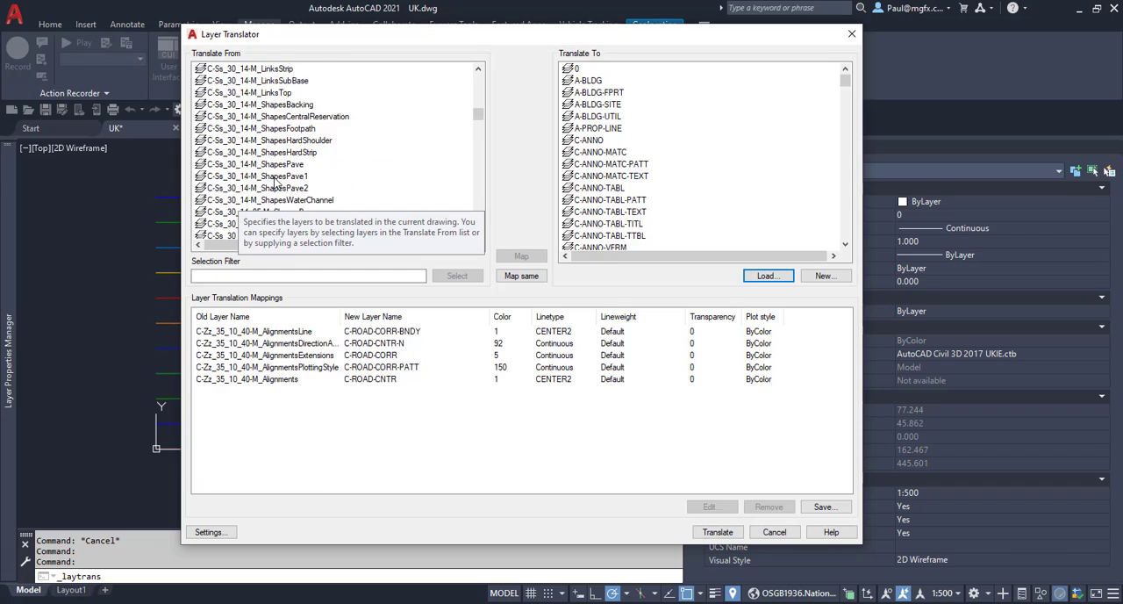
scroll(320, 155, up, 5)
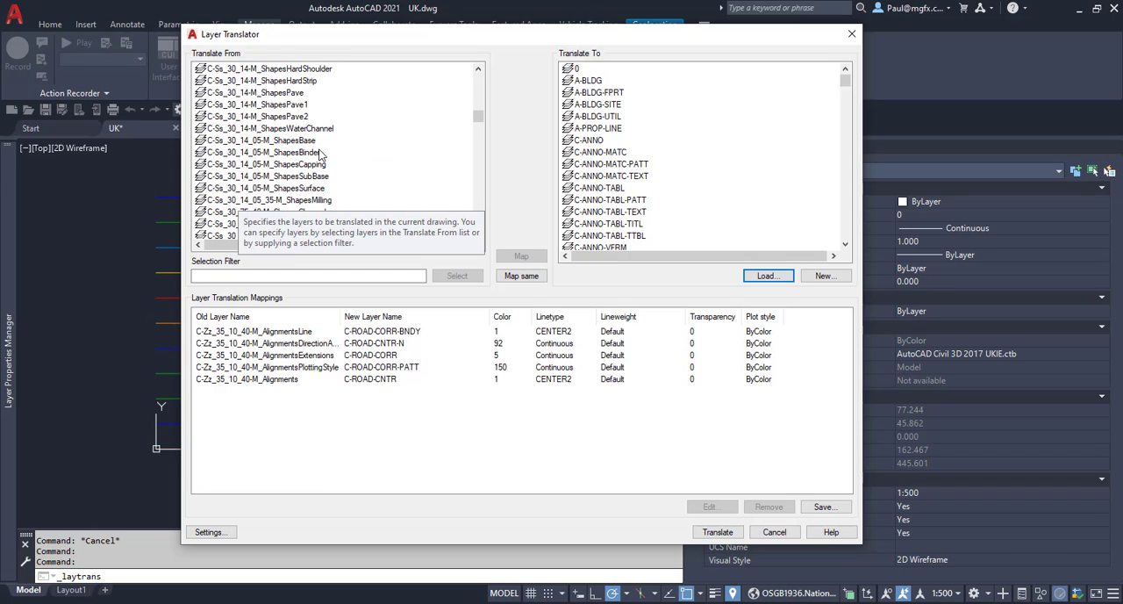
drag(478, 114, 477, 123)
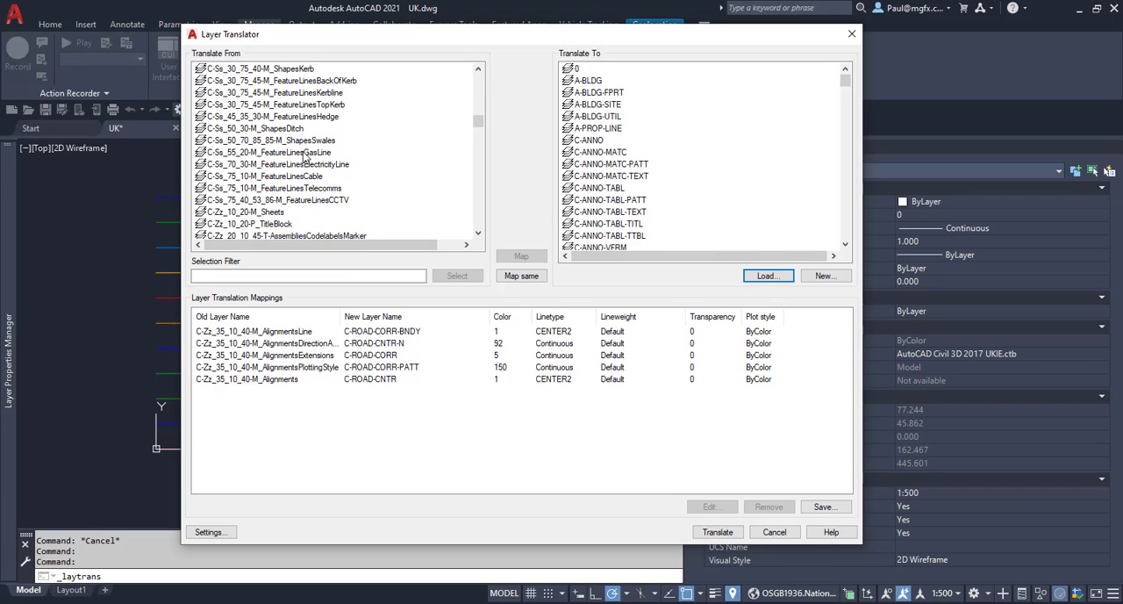
scroll(304, 156, down, 5)
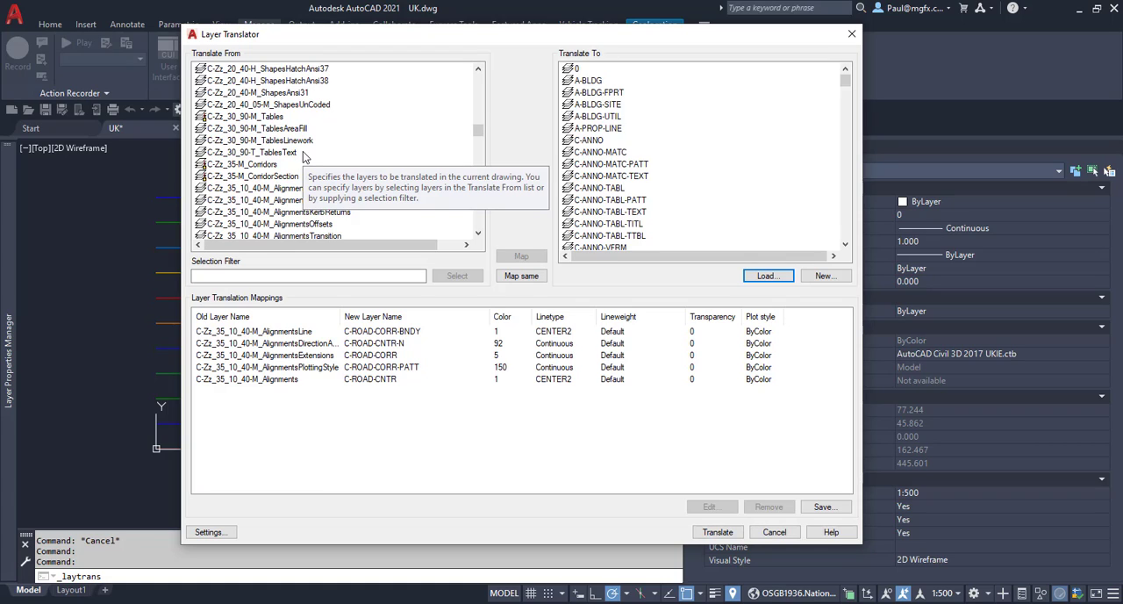
scroll(262, 209, down, 2)
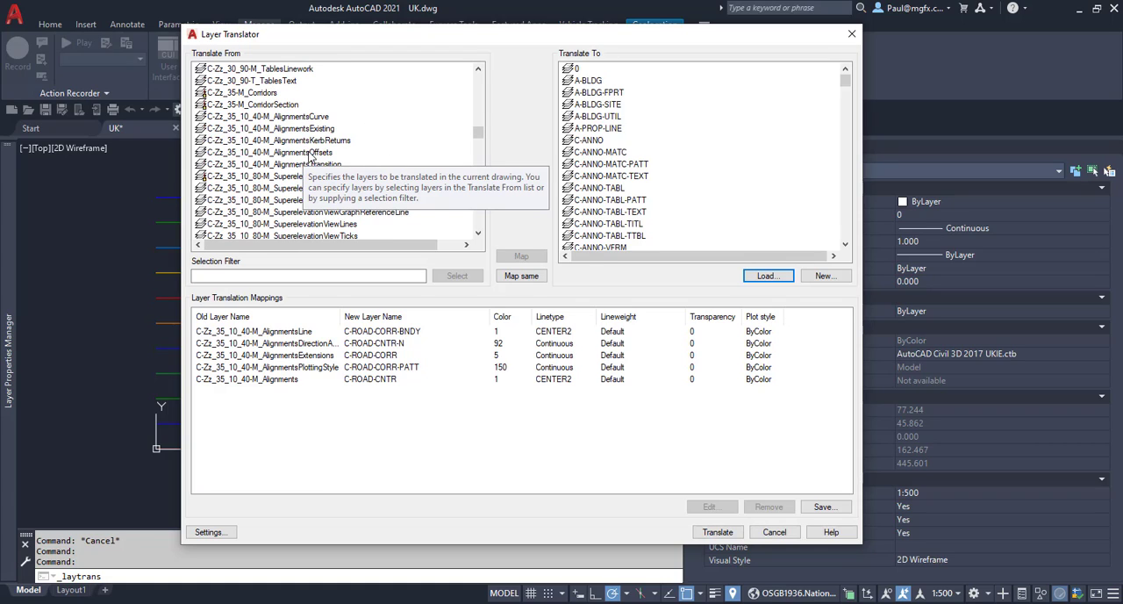
click(293, 180)
scroll(293, 180, down, 1)
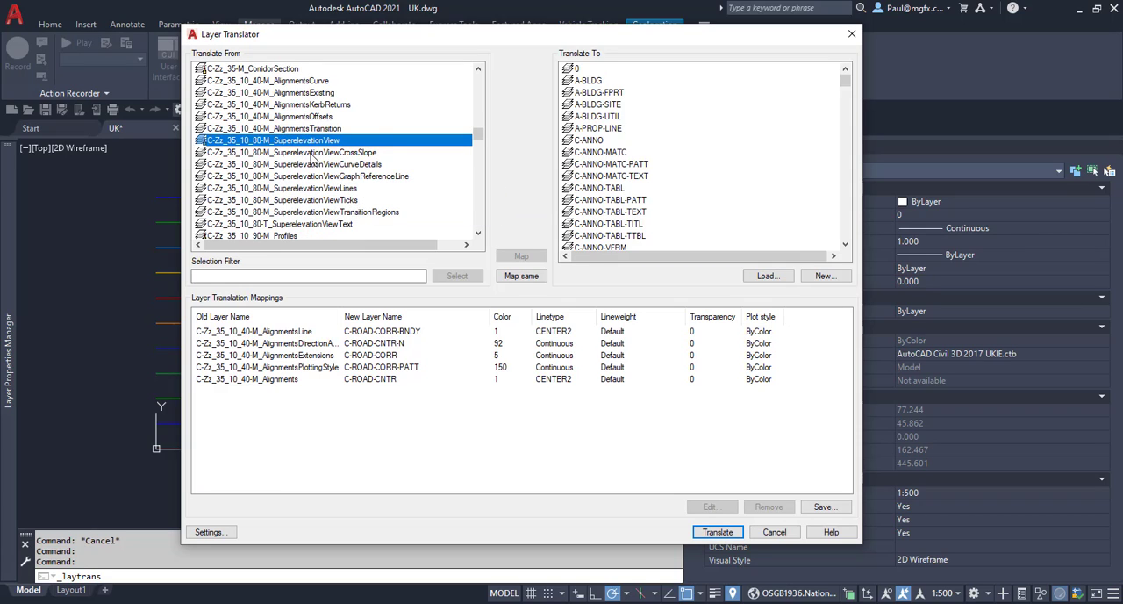
key(Up)
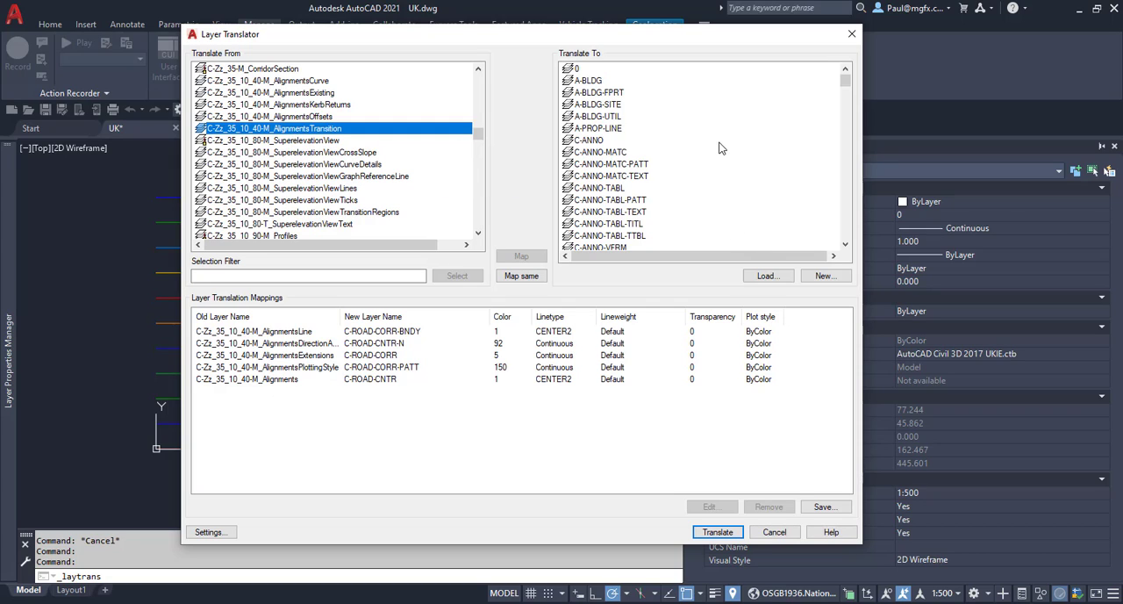
scroll(643, 142, down, 5)
scroll(643, 149, down, 20)
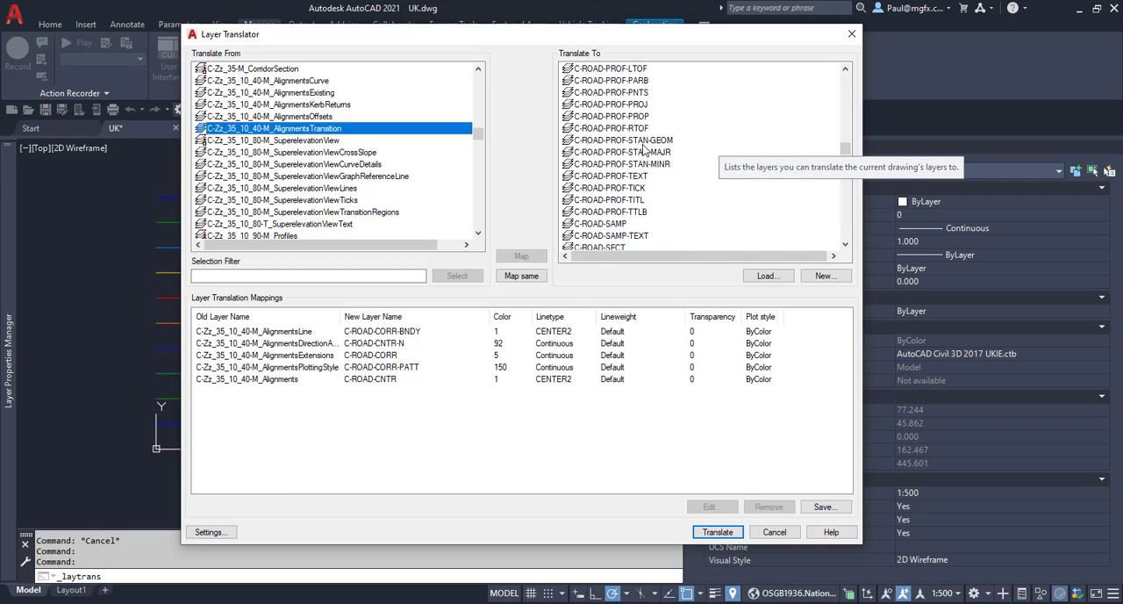
scroll(643, 149, up, 3)
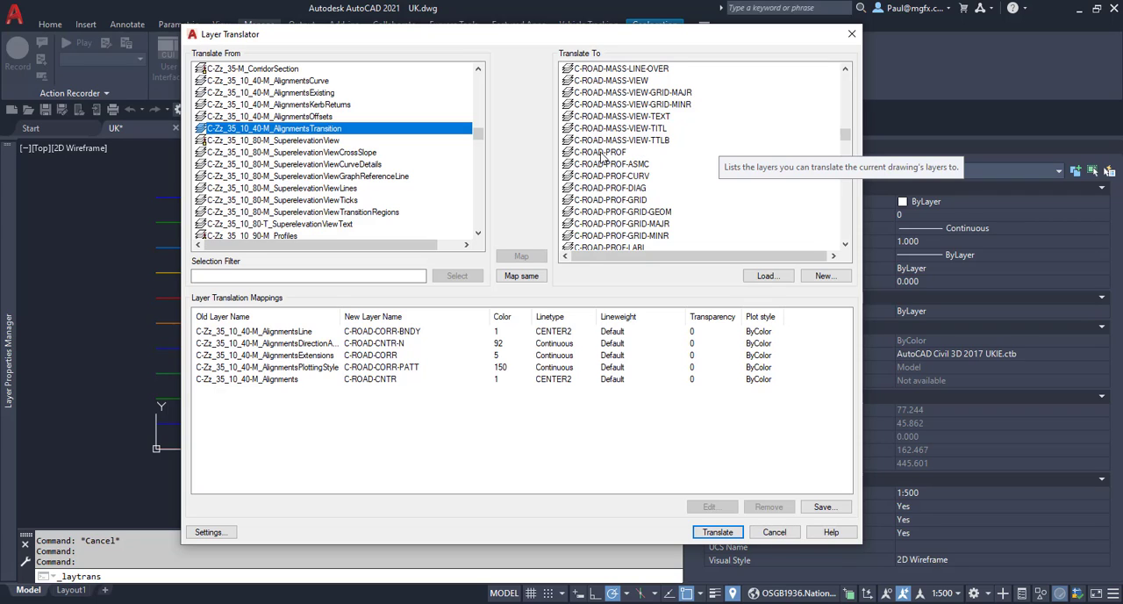
scroll(602, 156, up, 8)
scroll(603, 149, up, 2)
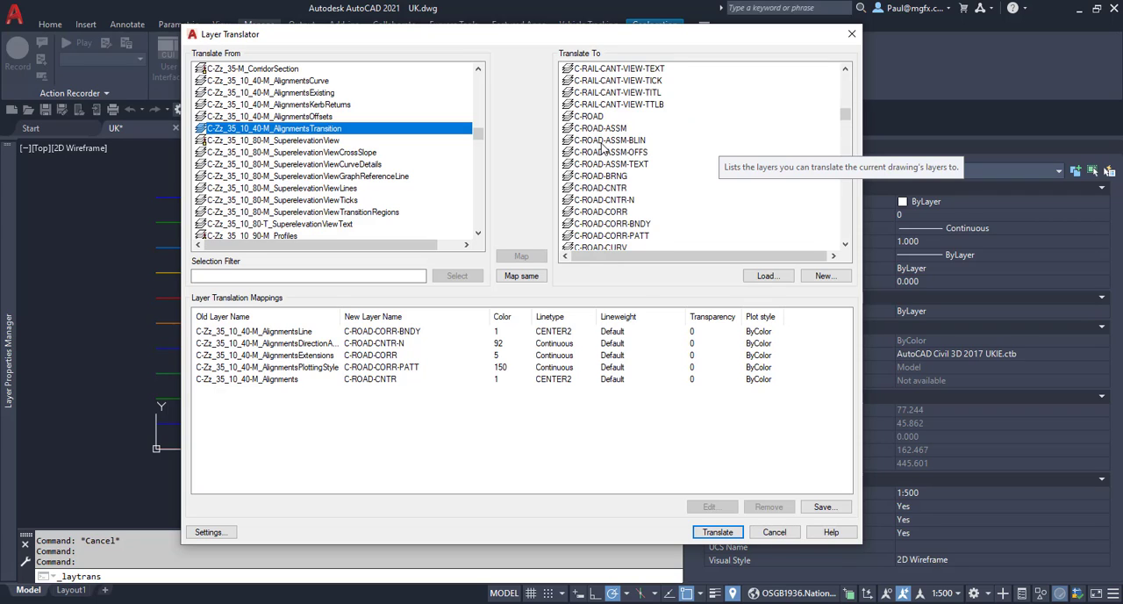
click(597, 119)
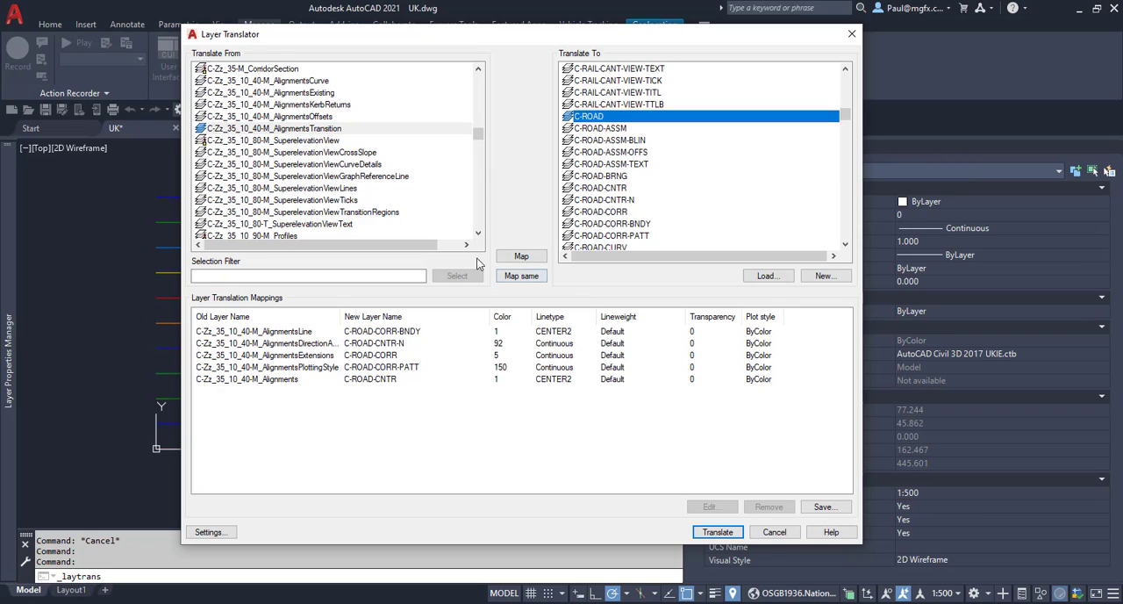
click(531, 258)
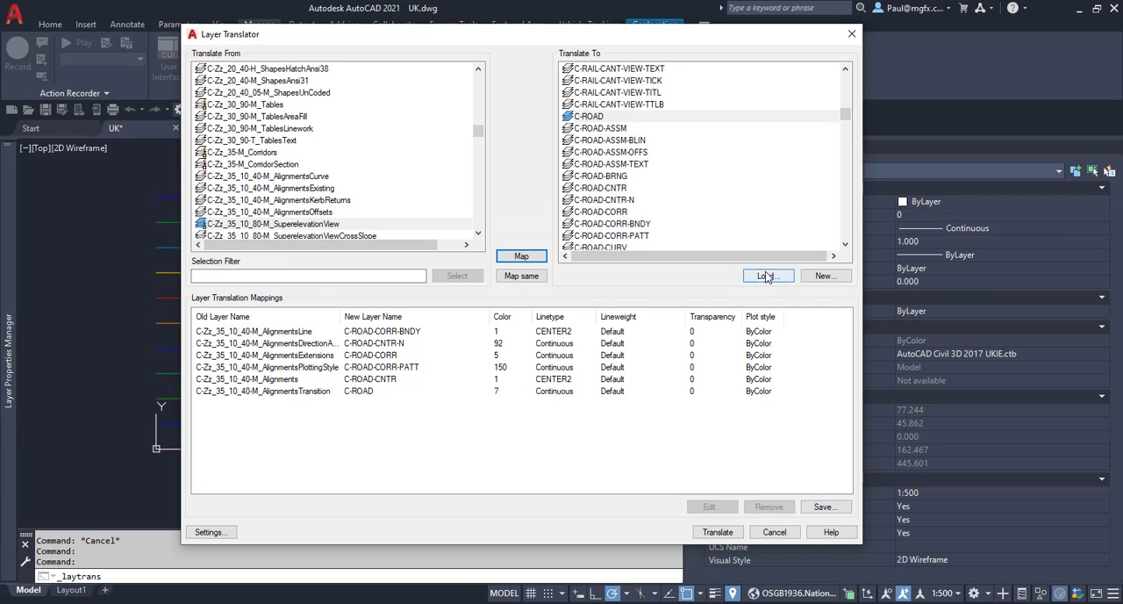
click(823, 507)
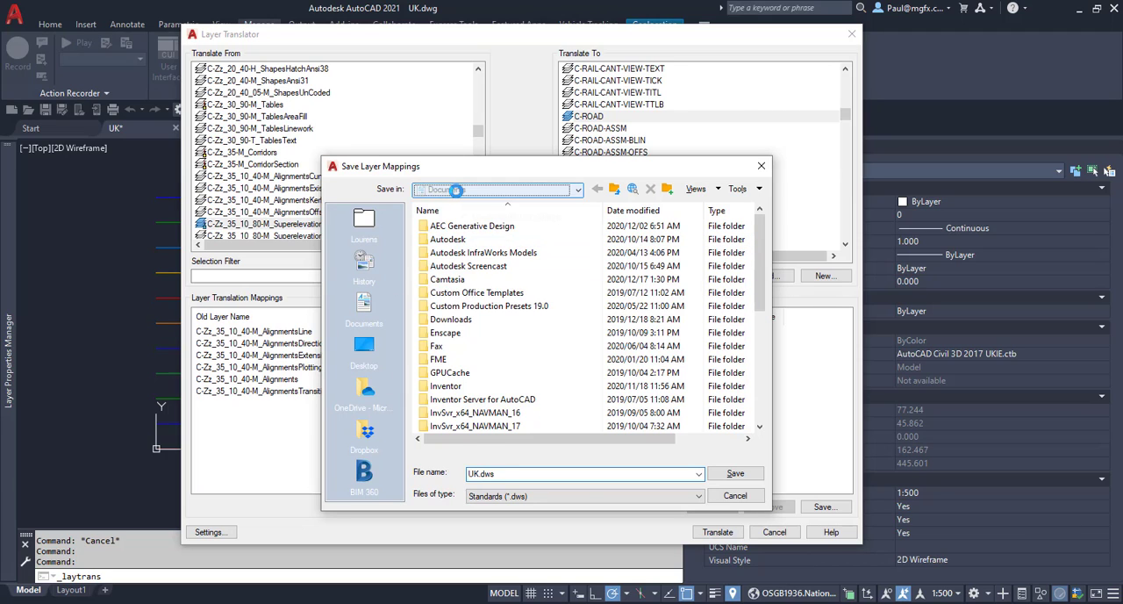
click(458, 190)
click(482, 219)
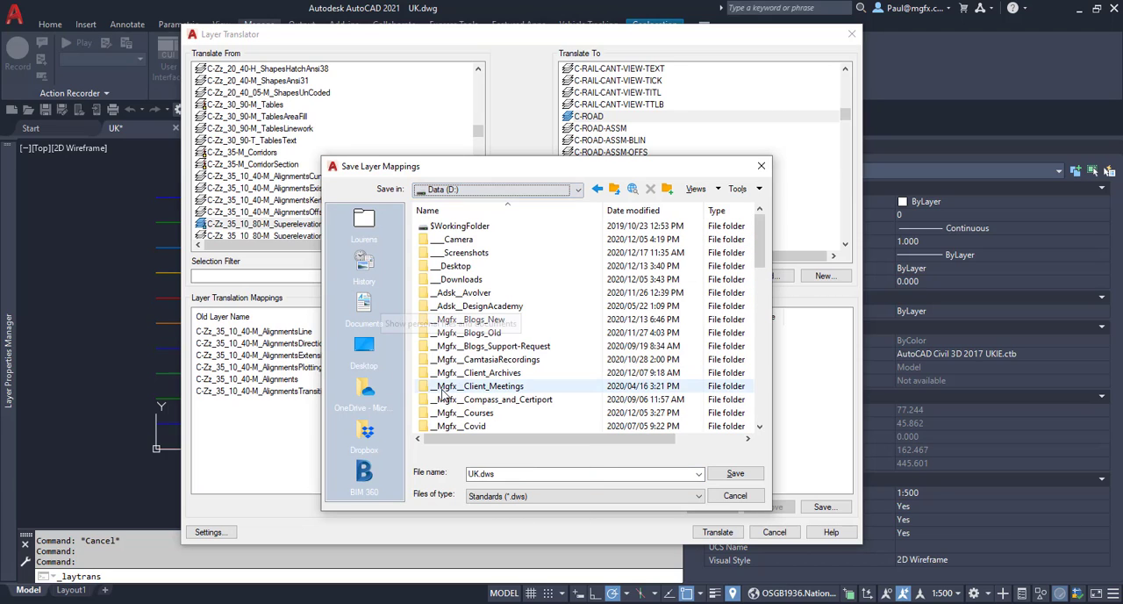
double_click(463, 309)
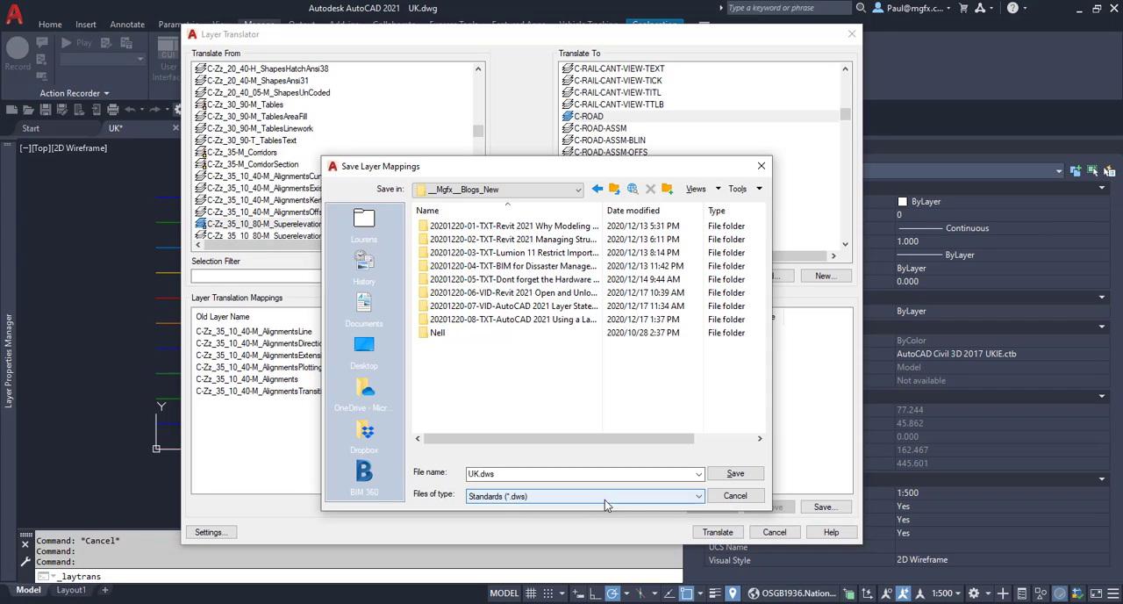
double_click(526, 319)
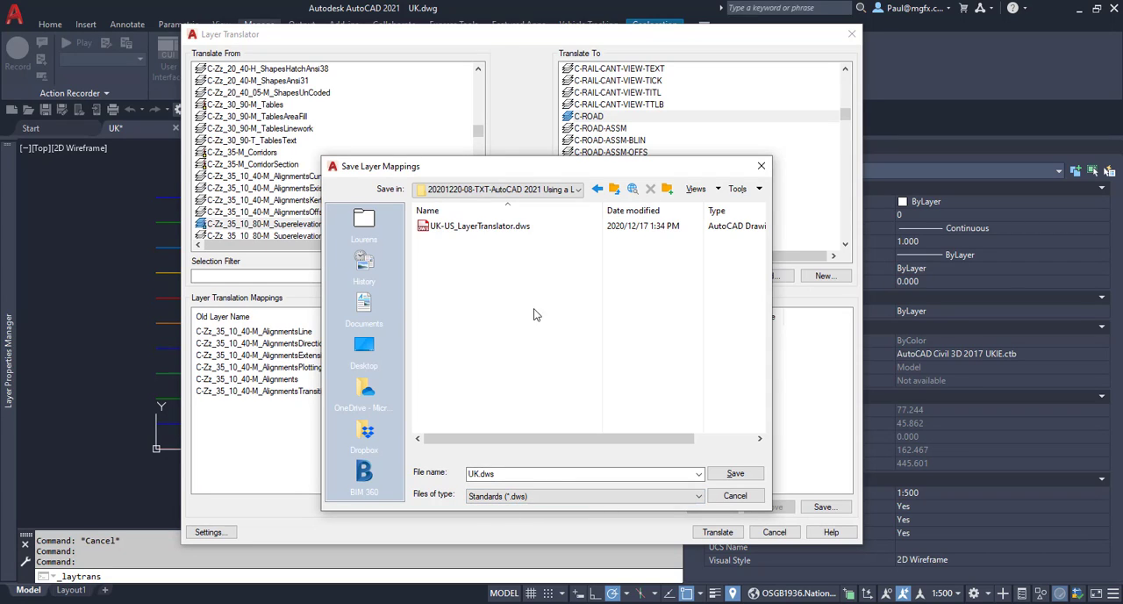
click(474, 227)
click(737, 476)
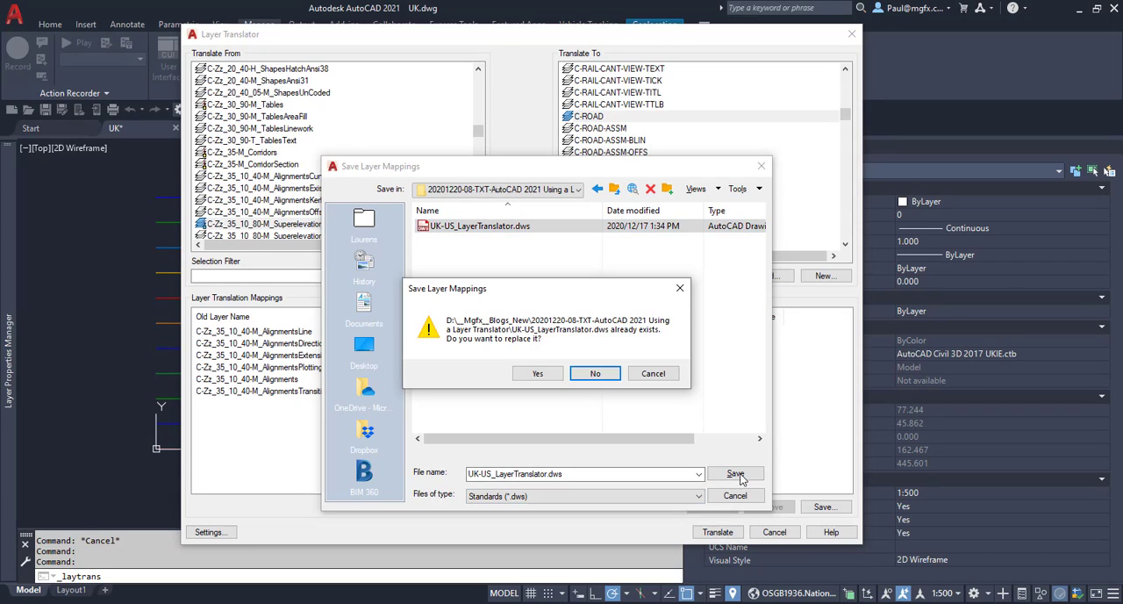
click(533, 373)
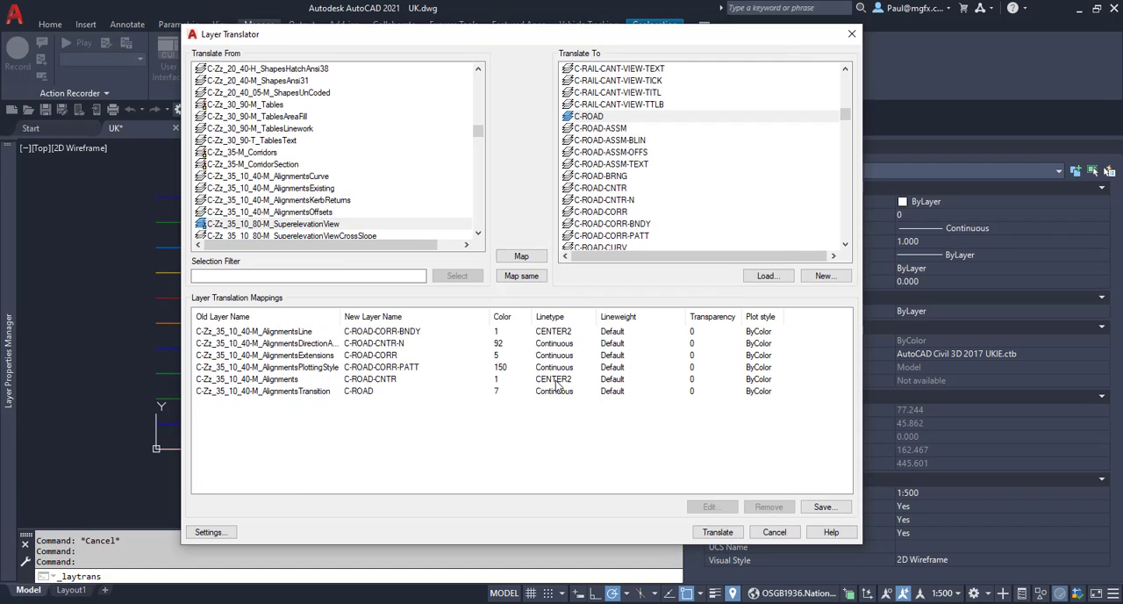
Run the layer translation on the UK drawing with the listed mappings, including AlignmentsTransition to C-ROAD.
click(717, 532)
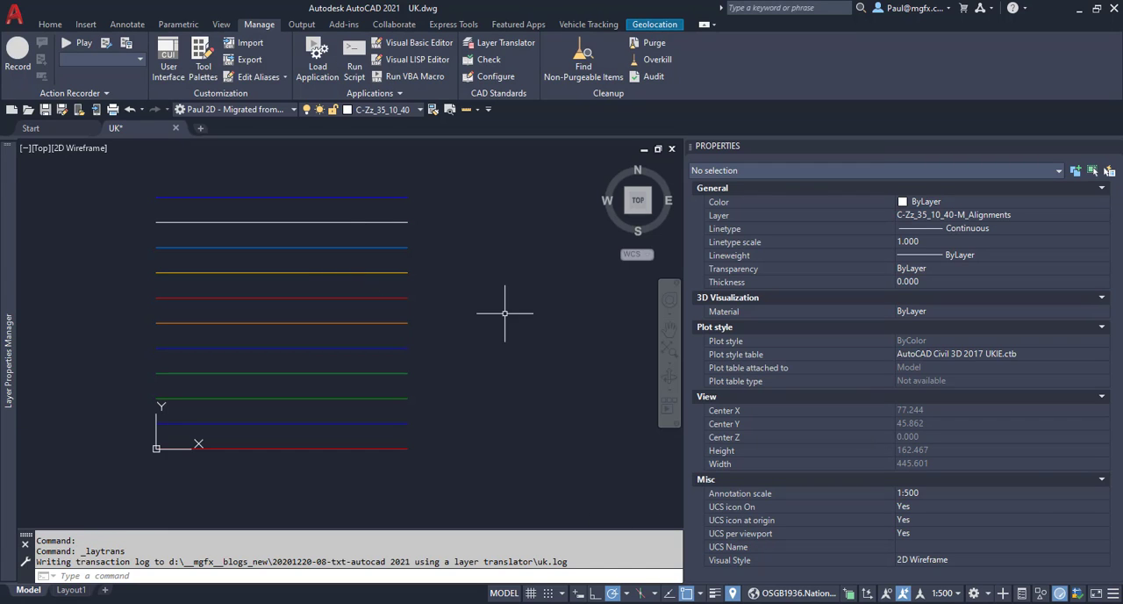
Inspect the layer property of the three uppermost lines in the drawing one at a time, clearing the selection after each.
click(365, 196)
click(337, 187)
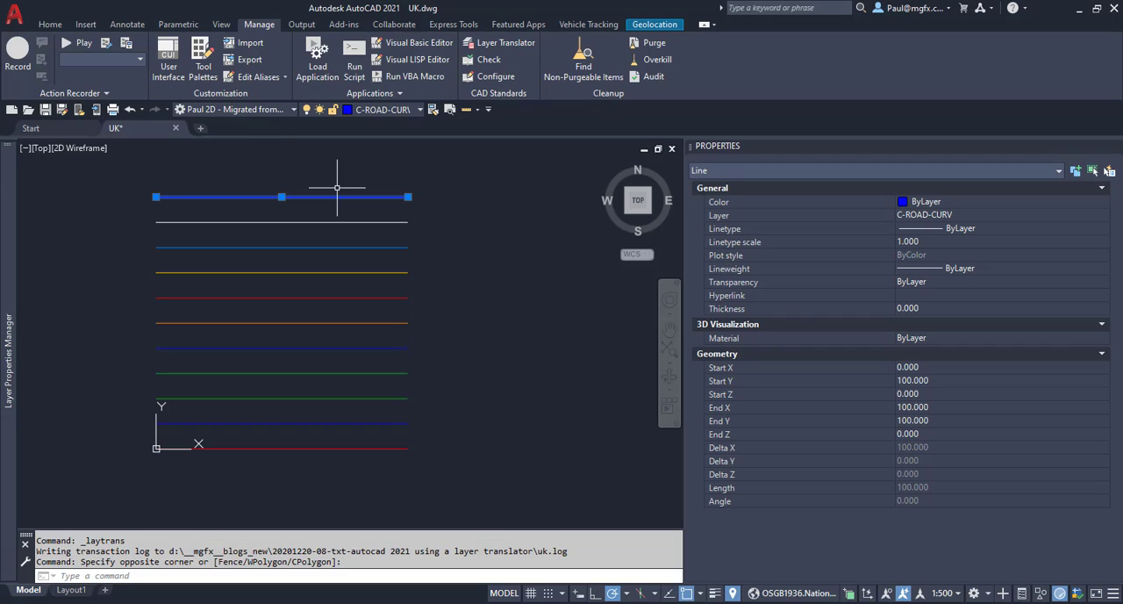
key(Escape)
click(290, 246)
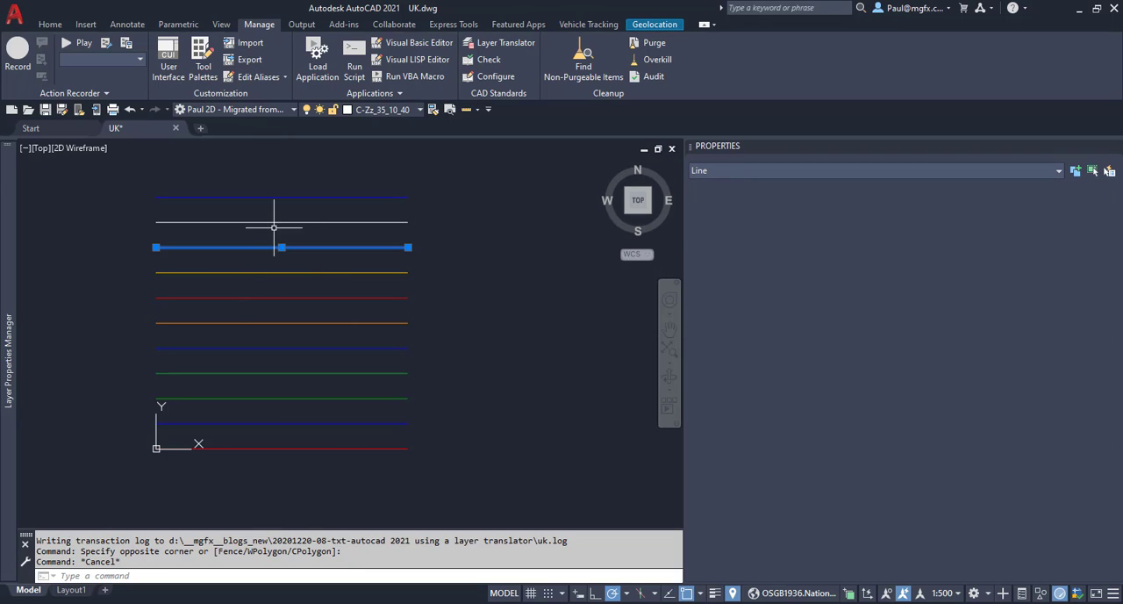
key(Escape)
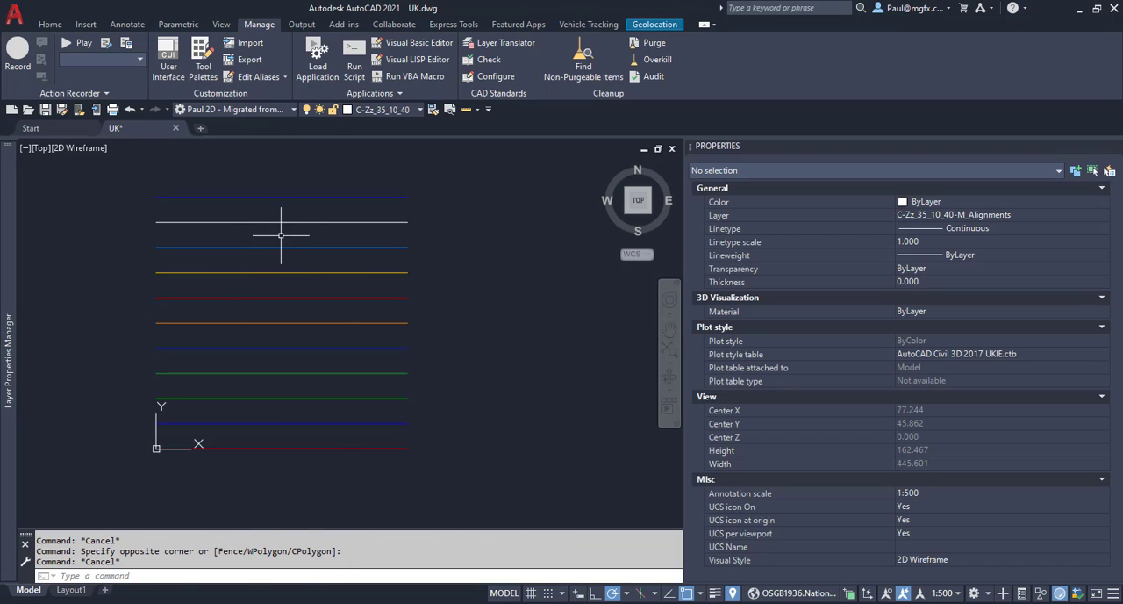
click(281, 234)
click(238, 215)
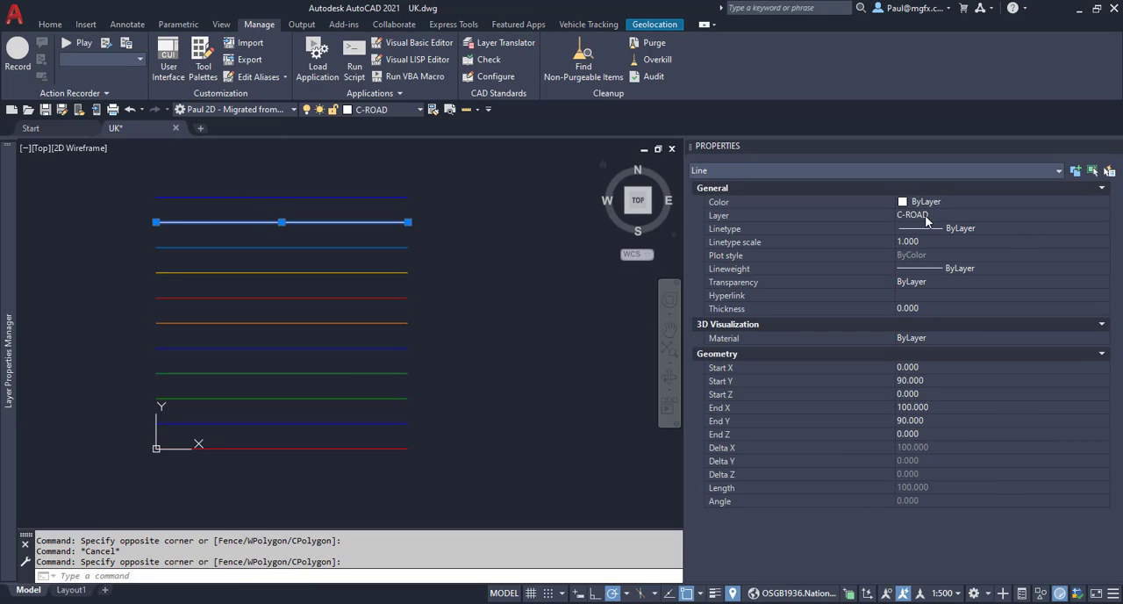
key(Escape)
key(Escape)
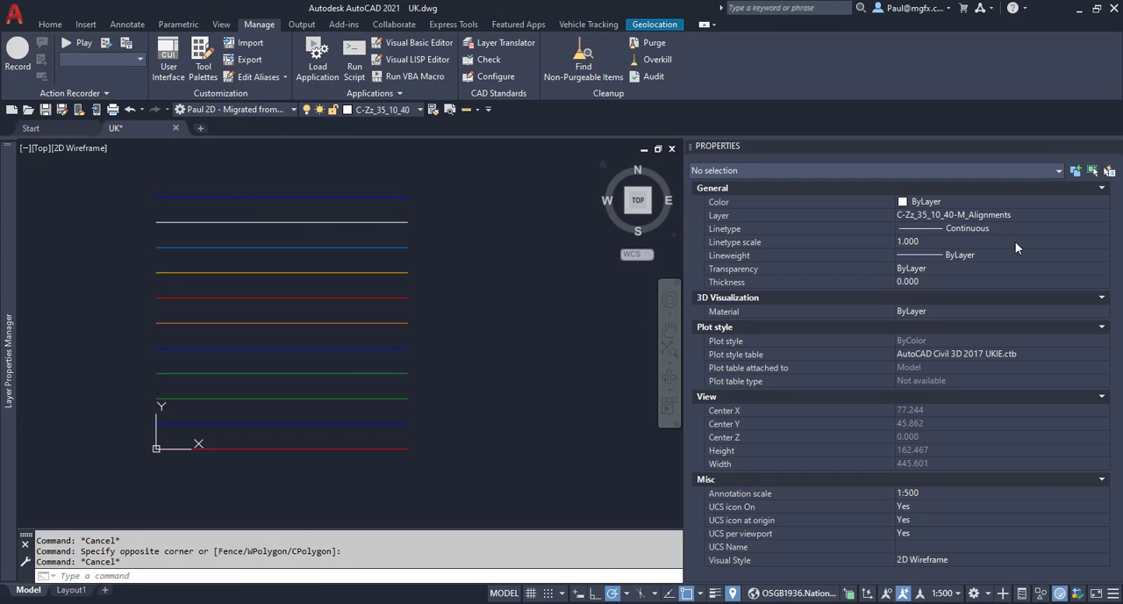
click(474, 229)
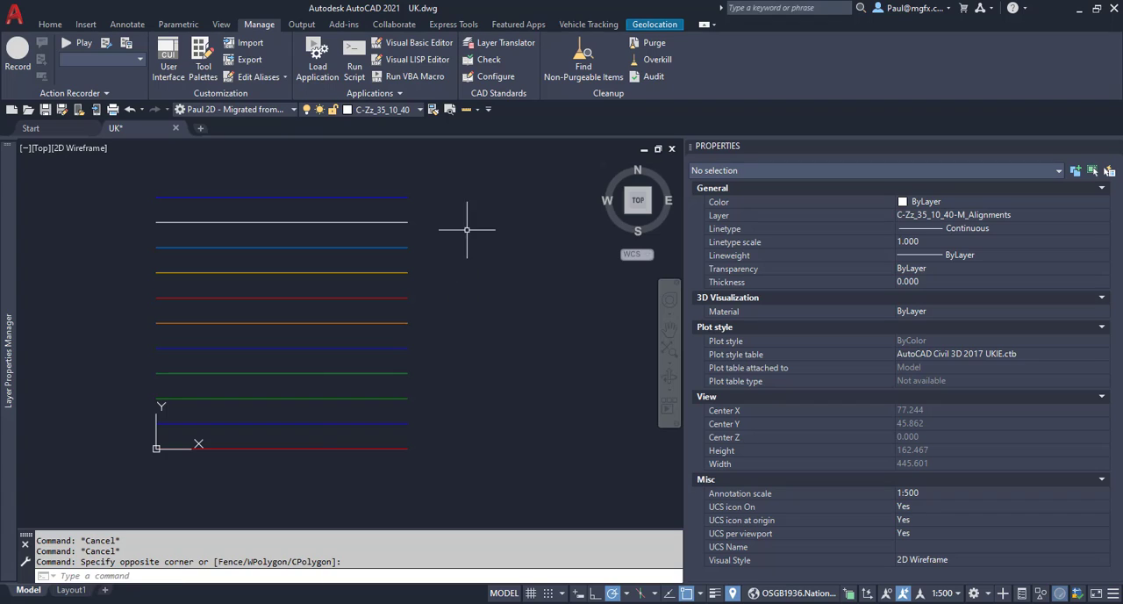